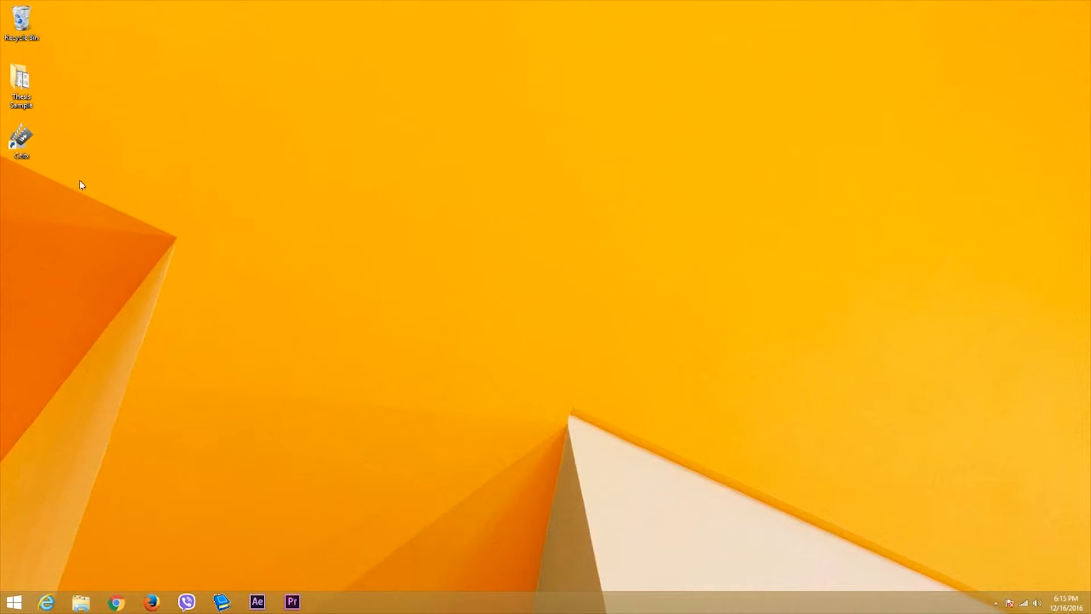
- Start Celtx from its desktop shortcut to bring up the Welcome window
{"action": "double_click", "coordinate": [24, 140]}
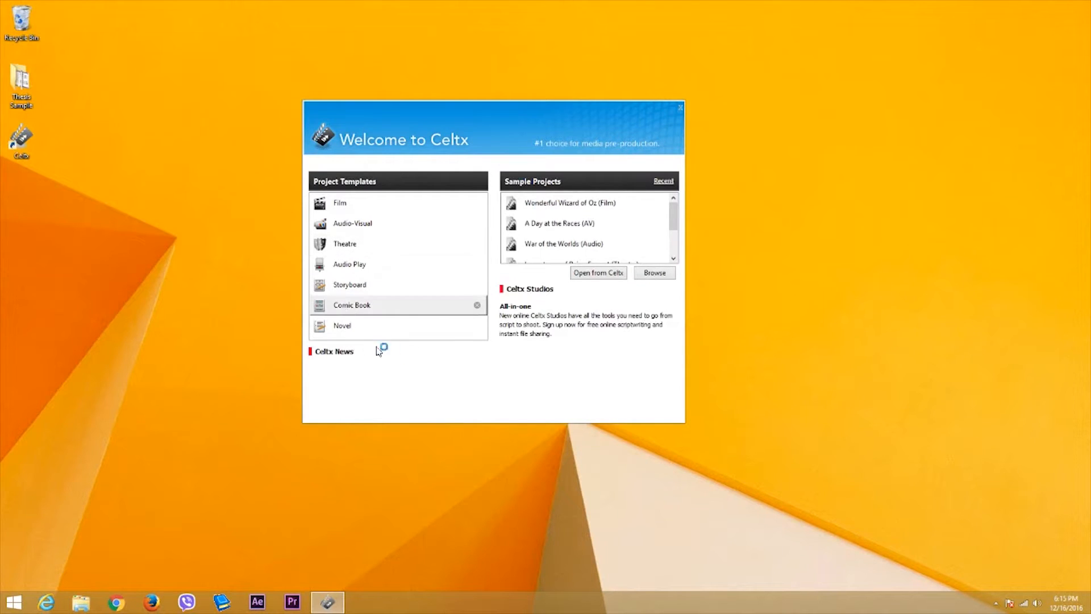
- Look through the sample projects, then create an Untitled project from the Film template
{"action": "mouse_move", "coordinate": [673, 213]}
{"action": "left_mouse_down"}
{"action": "mouse_move", "coordinate": [674, 235]}
{"action": "mouse_move", "coordinate": [677, 212]}
{"action": "left_mouse_up"}
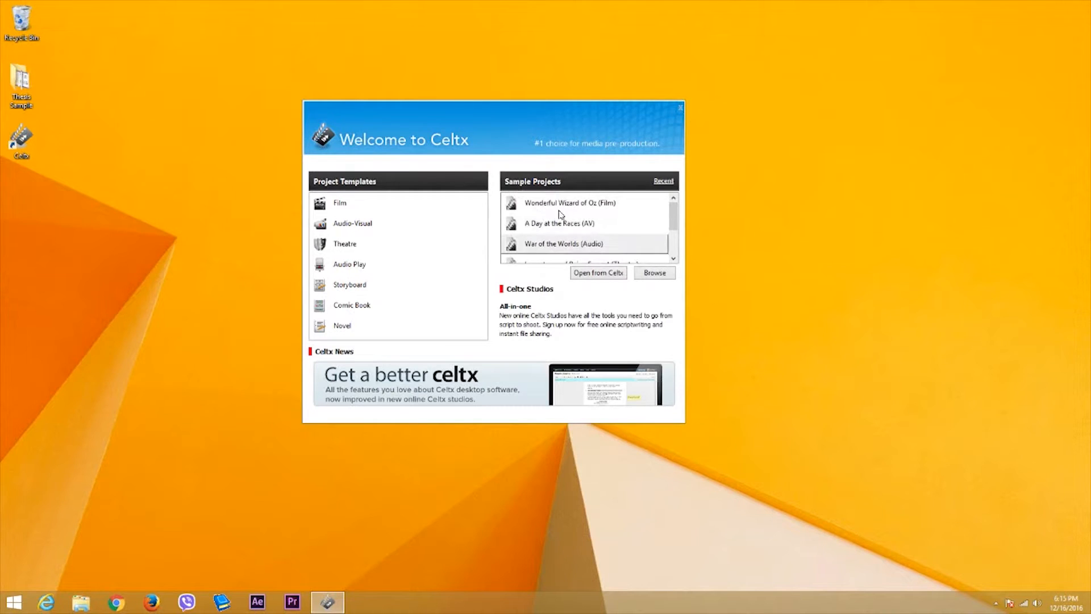
{"action": "left_click", "coordinate": [581, 205]}
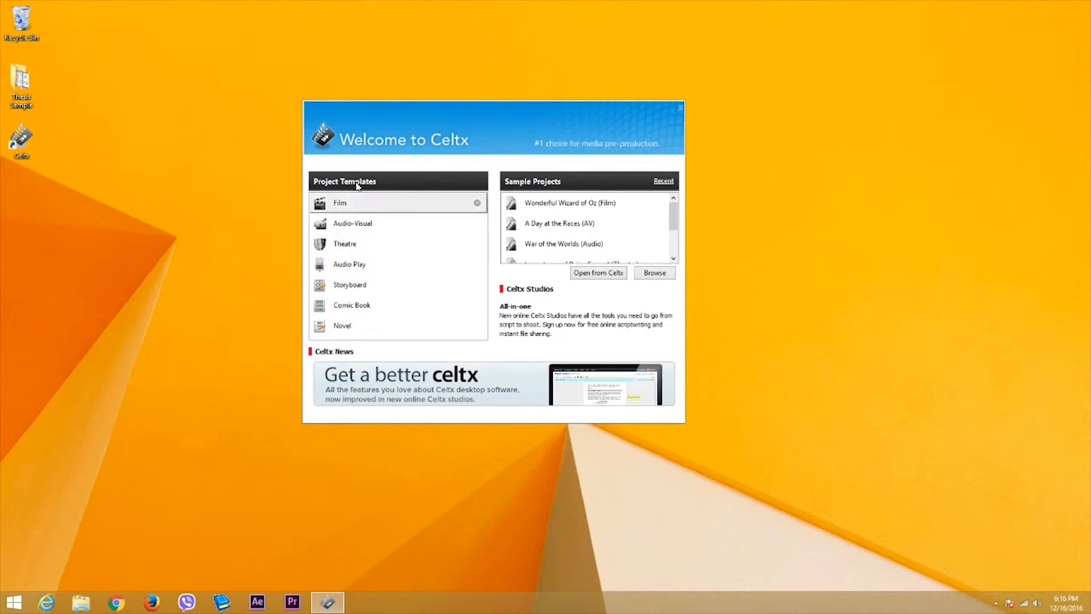
{"action": "left_click", "coordinate": [381, 209]}
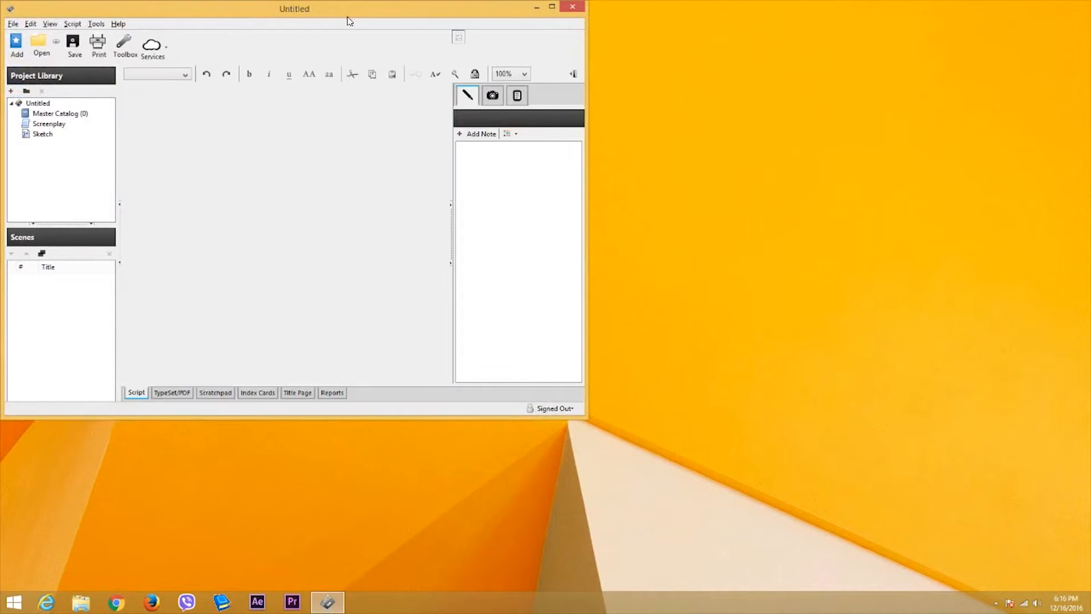
- Maximize the Celtx window and keep the first screenplay line as a Scene Heading
{"action": "double_click", "coordinate": [361, 7]}
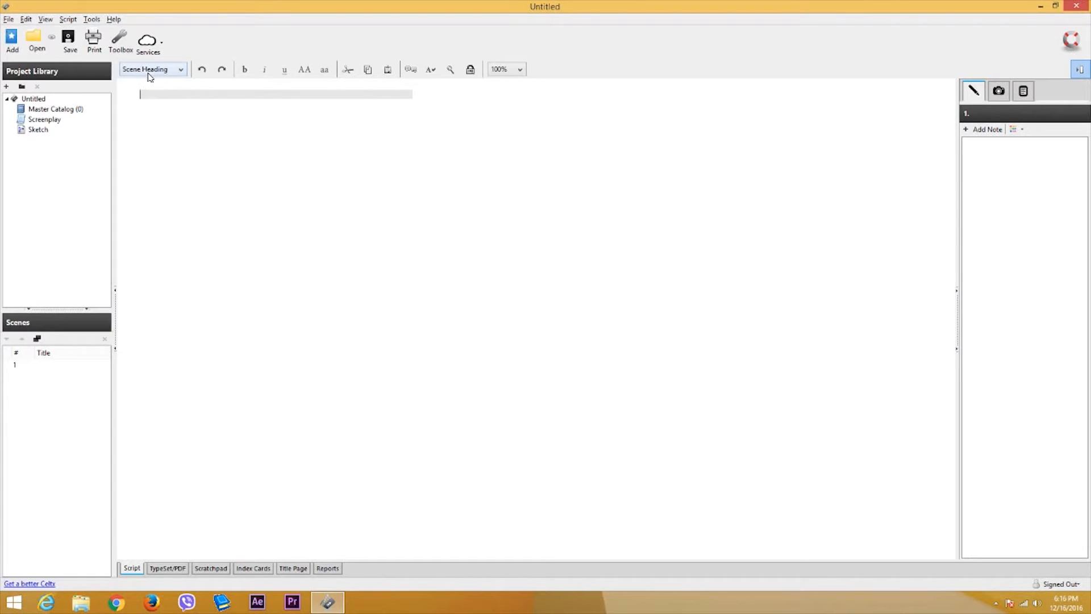
{"action": "left_click", "coordinate": [166, 71]}
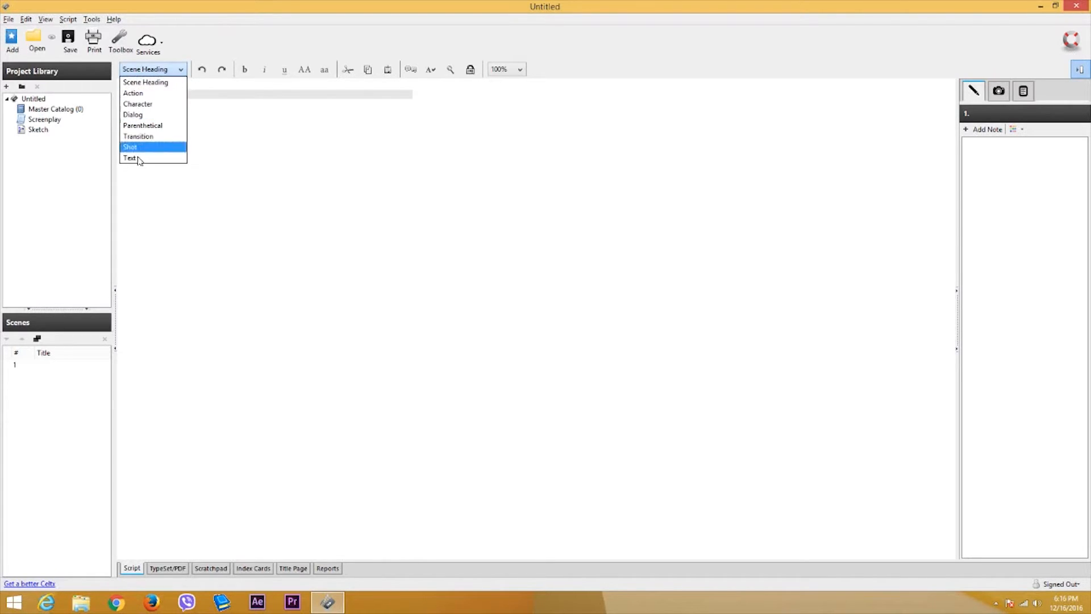
{"action": "left_click", "coordinate": [147, 83]}
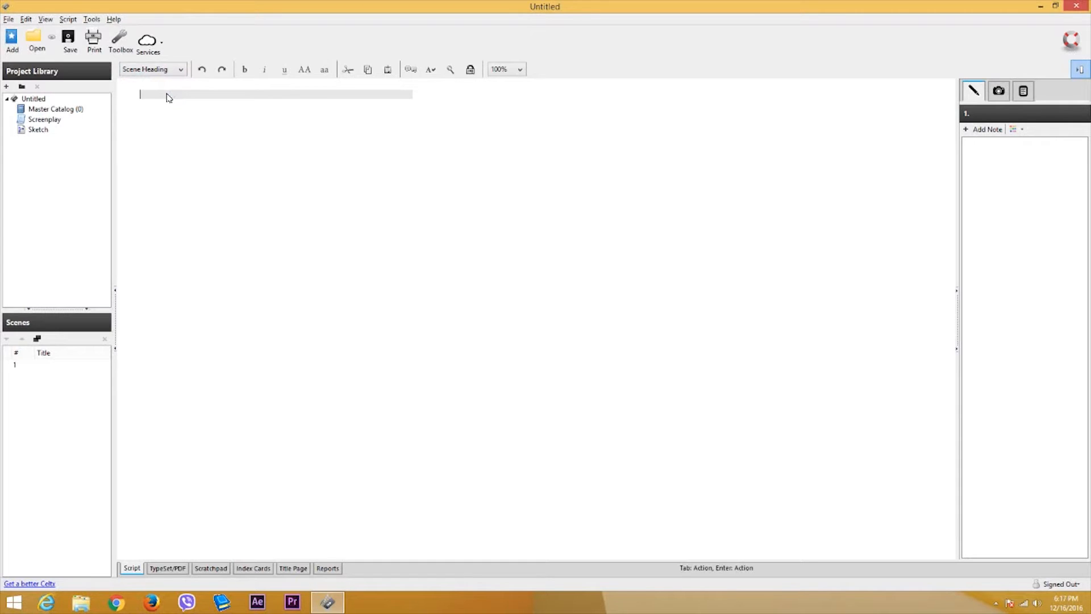
- Type the scene 1 heading EXT. CITY STREET - AFTERNOON, using the EXT. autocomplete
{"action": "type", "text": "EX"}
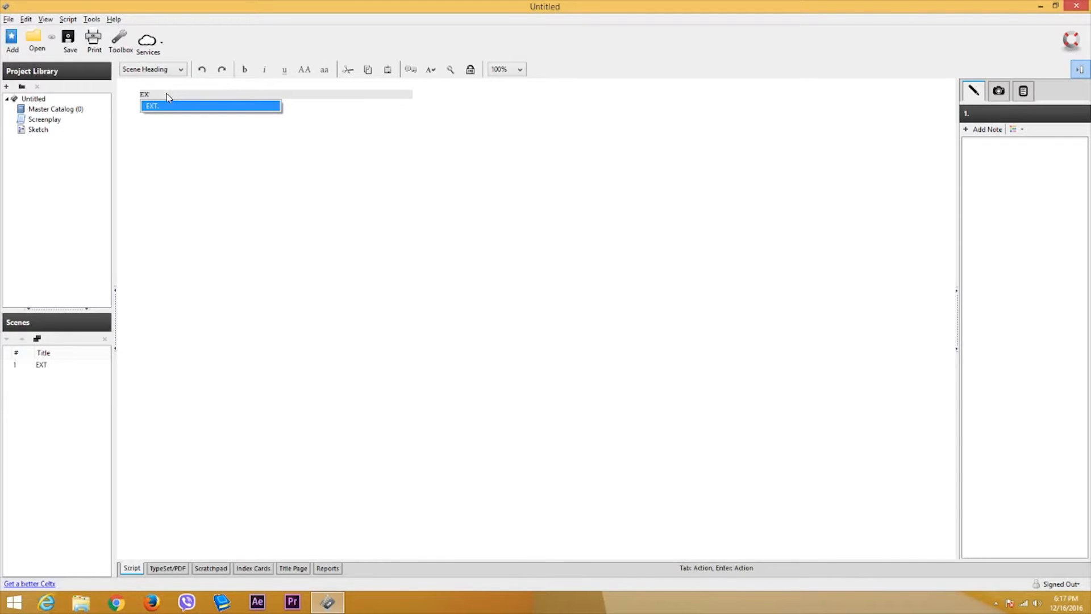
{"action": "key", "text": "BackSpace"}
{"action": "key", "text": "BackSpace"}
{"action": "type", "text": "E"}
{"action": "left_click", "coordinate": [160, 108]}
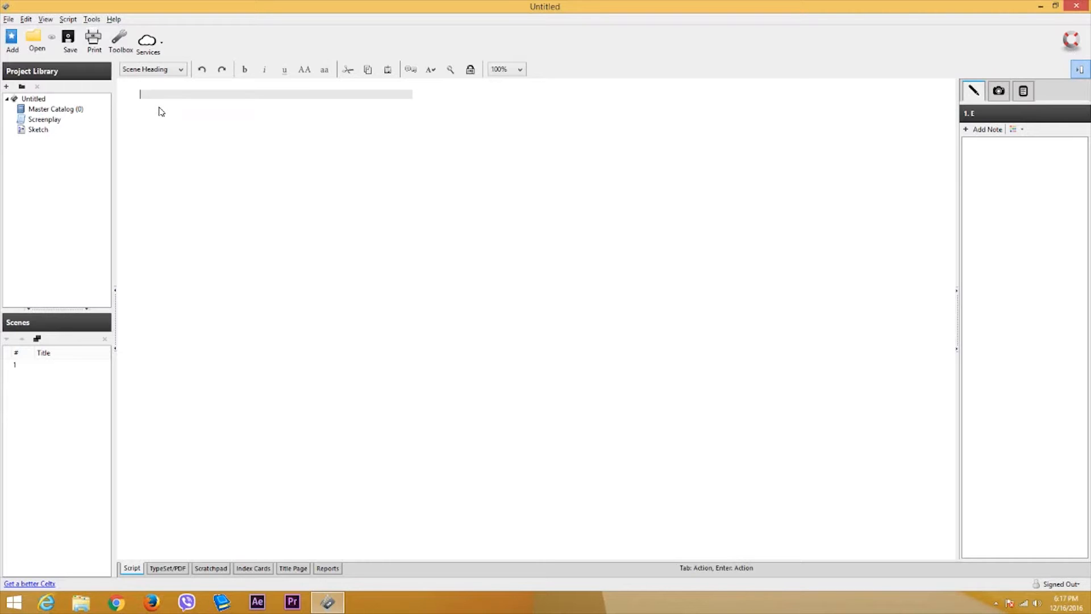
{"action": "type", "text": "IN"}
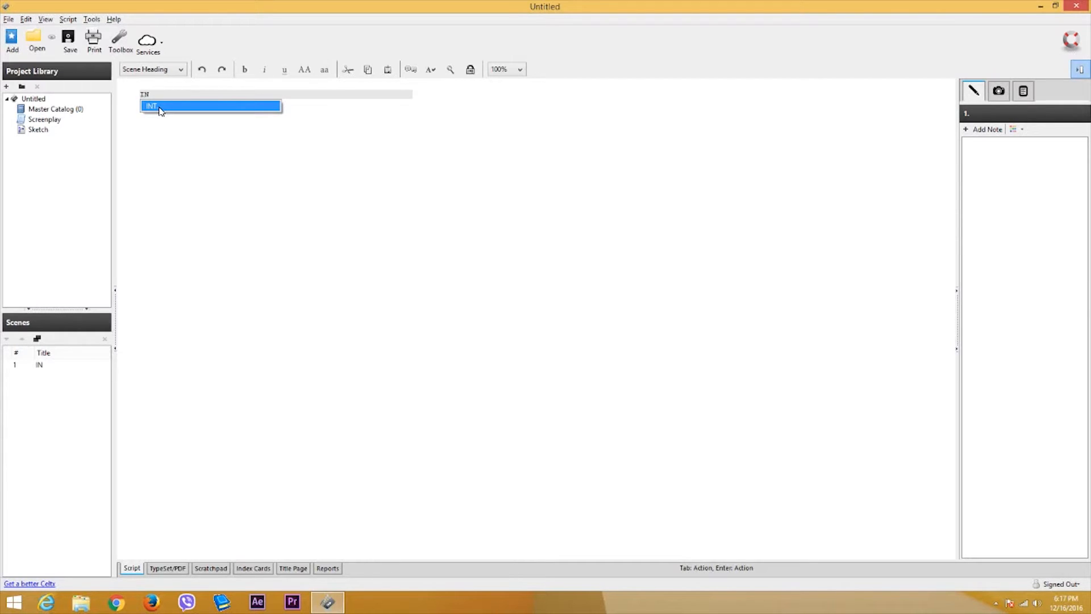
{"action": "key", "text": "BackSpace"}
{"action": "left_click", "coordinate": [160, 107]}
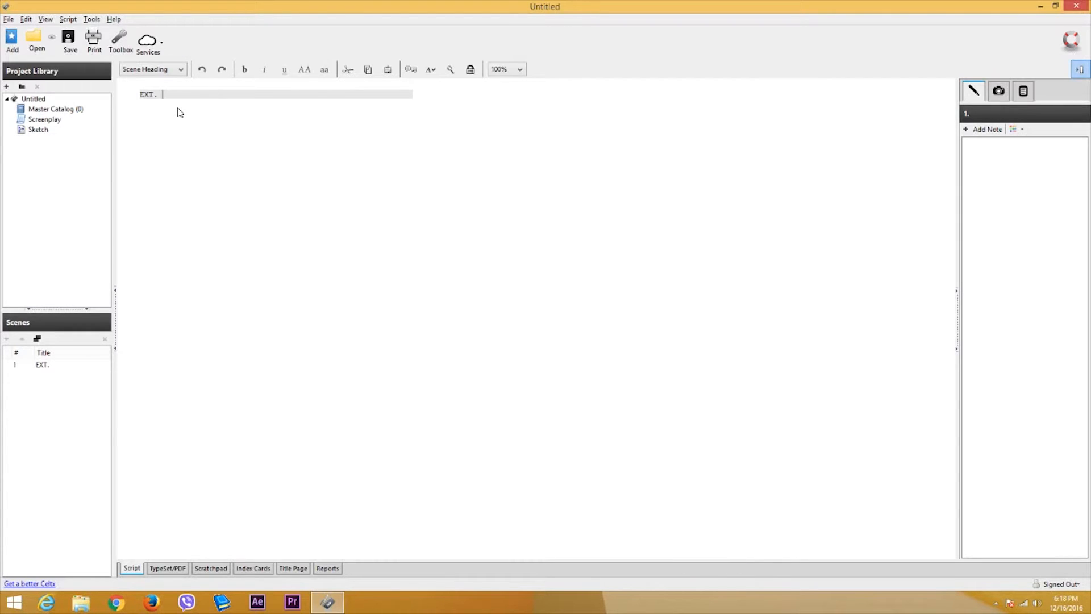
{"action": "type", "text": "CITY STREET"}
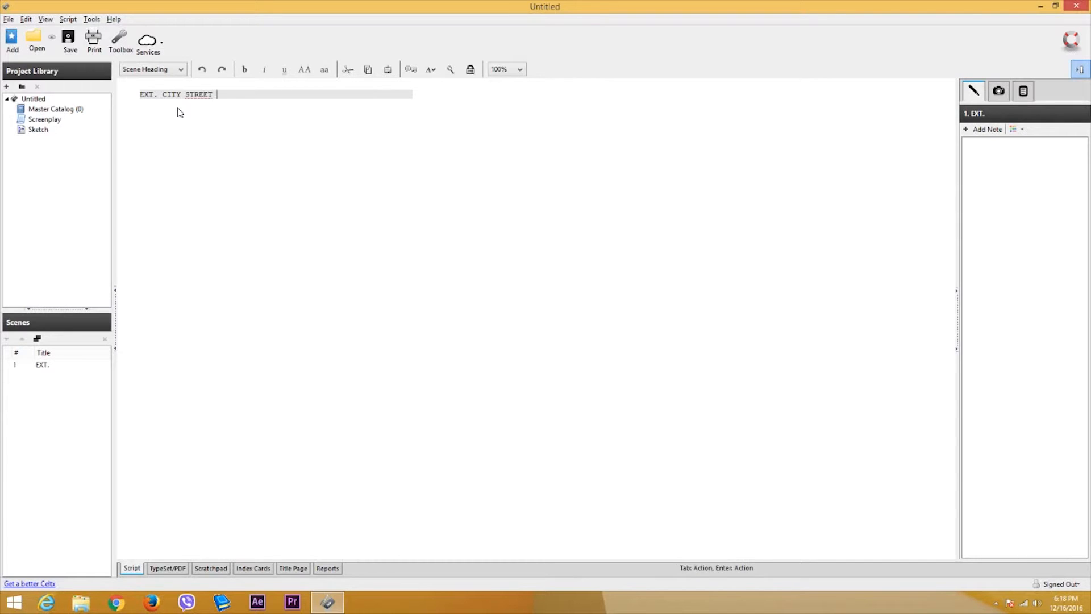
{"action": "key", "text": "BackSpace"}
{"action": "key", "text": "BackSpace"}
{"action": "key", "text": "BackSpace"}
{"action": "type", "text": "ET - AFTERNOO"}
{"action": "left_click", "coordinate": [185, 113]}
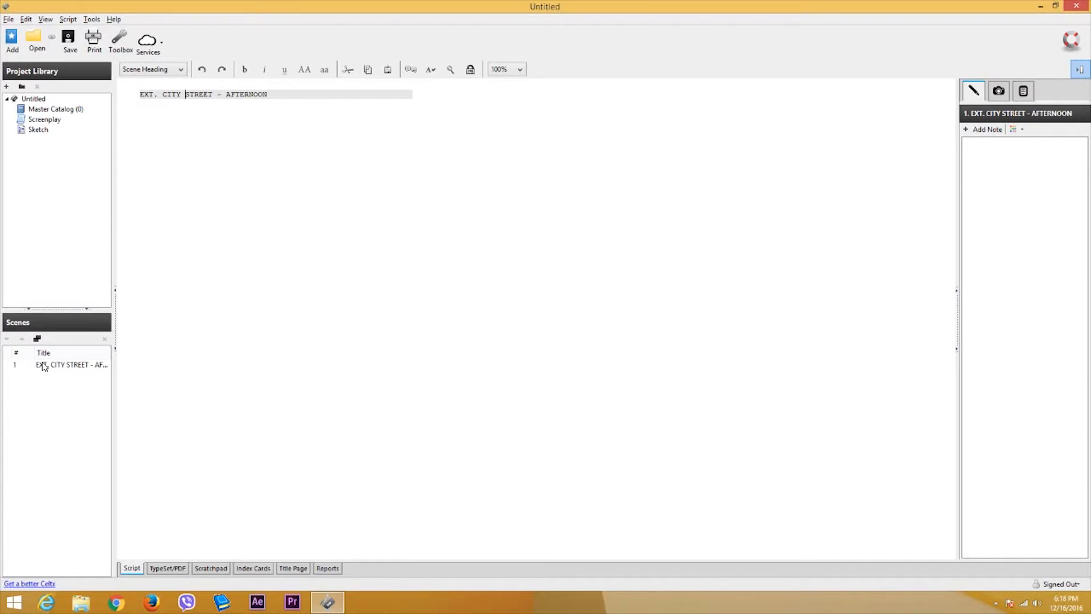
{"action": "left_click", "coordinate": [317, 179]}
- Type the action: a 15-year-old boy walks down the city street and sees an offer at a store
{"action": "key", "text": "Return"}
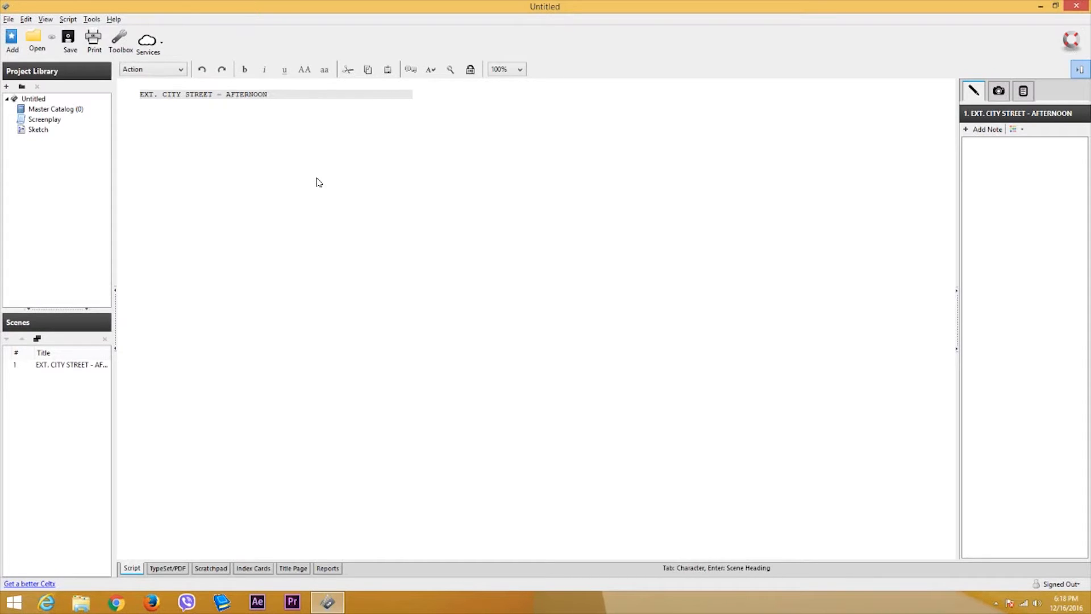
{"action": "type", "text": "A youg"}
{"action": "key", "text": "BackSpace"}
{"action": "type", "text": "ng"}
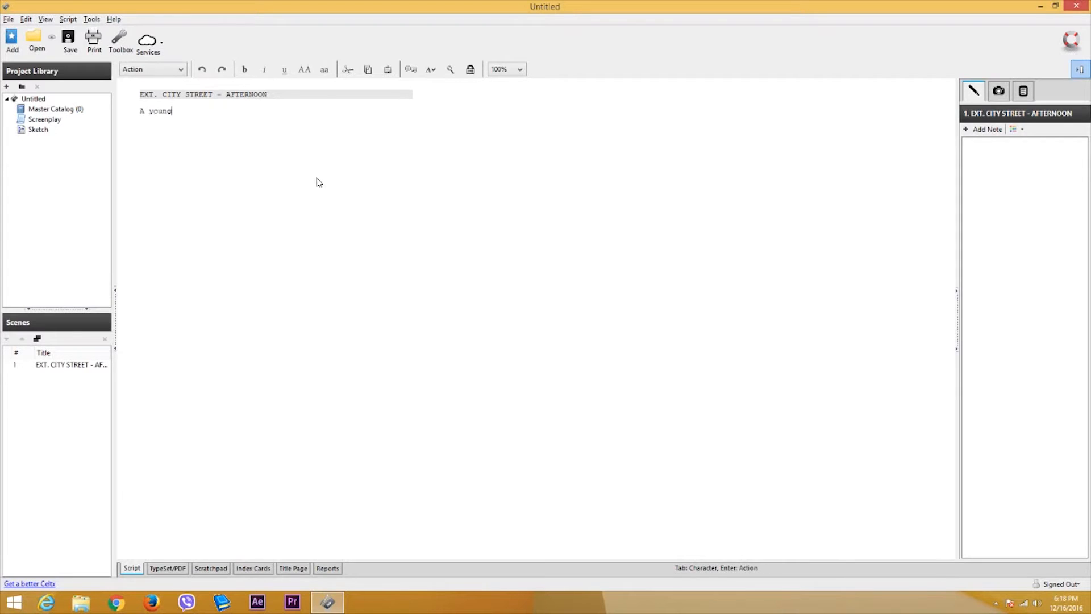
{"action": "type", "text": " bou of 15 yea"}
{"action": "key", "text": "BackSpace"}
{"action": "key", "text": "BackSpace"}
{"action": "key", "text": "BackSpace"}
{"action": "key", "text": "BackSpace"}
{"action": "key", "text": "BackSpace"}
{"action": "key", "text": "BackSpace"}
{"action": "key", "text": "BackSpace"}
{"action": "key", "text": "BackSpace"}
{"action": "key", "text": "BackSpace"}
{"action": "key", "text": "BackSpace"}
{"action": "type", "text": "y of 15 years of age is wal"}
{"action": "key", "text": "BackSpace"}
{"action": "key", "text": "BackSpace"}
{"action": "type", "text": "s walkng"}
{"action": "key", "text": "BackSpace"}
{"action": "type", "text": "ing down t"}
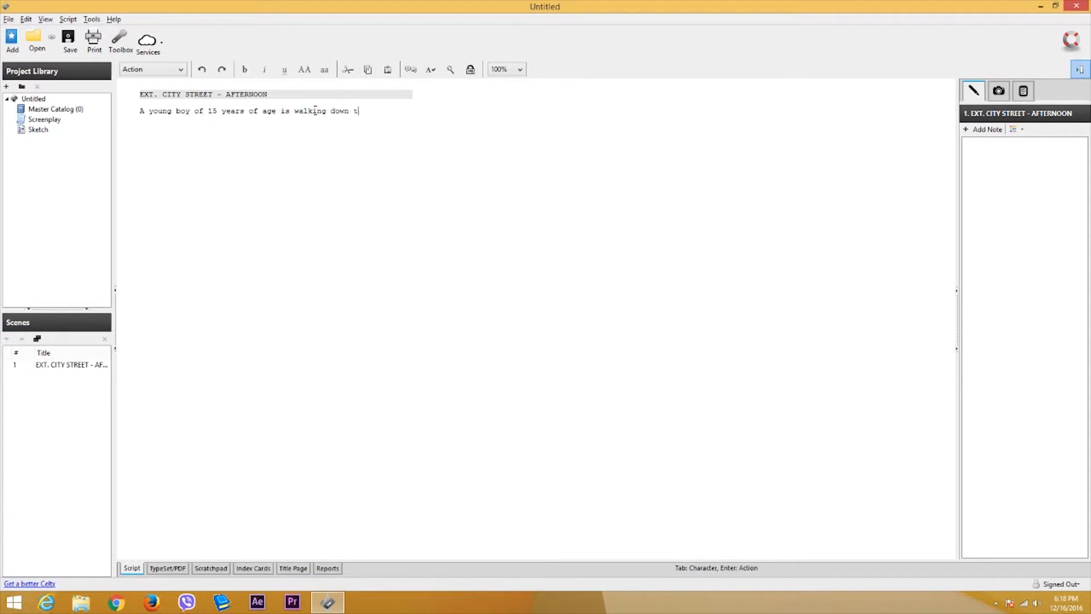
{"action": "type", "text": "he city street"}
{"action": "type", "text": " an"}
{"action": "type", "text": "d see"}
{"action": "type", "text": "s a wo"}
{"action": "type", "text": "oman"}
{"action": "key", "text": "BackSpace"}
{"action": "key", "text": "BackSpace"}
{"action": "key", "text": "BackSpace"}
{"action": "key", "text": "BackSpace"}
{"action": "key", "text": "BackSpace"}
{"action": "type", "text": "onder offer in from"}
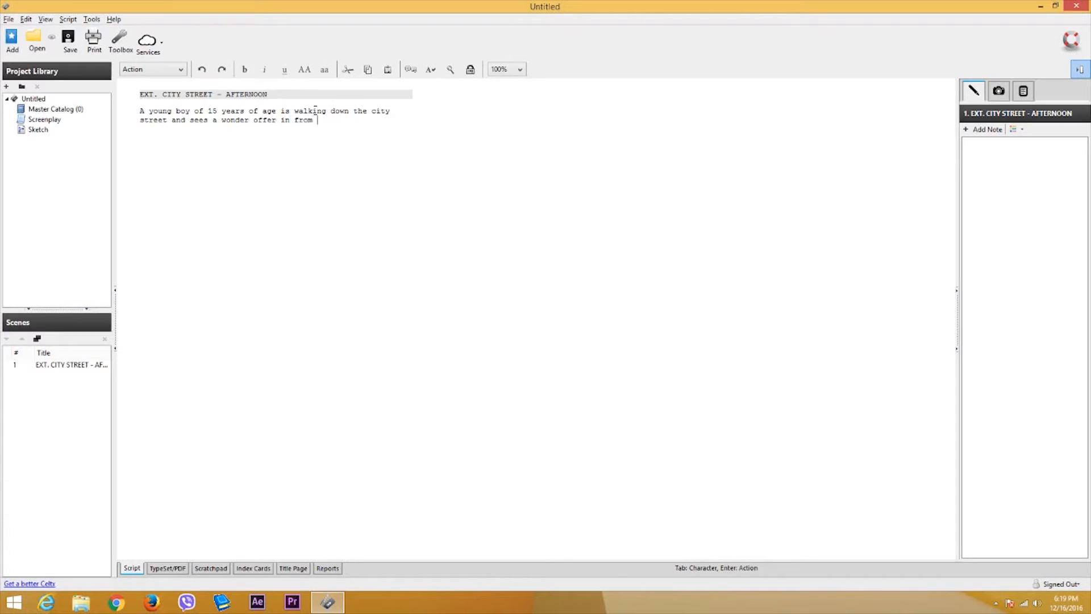
{"action": "key", "text": "BackSpace"}
{"action": "key", "text": "BackSpace"}
{"action": "key", "text": "BackSpace"}
{"action": "type", "text": "front of a str"}
{"action": "type", "text": "re"}
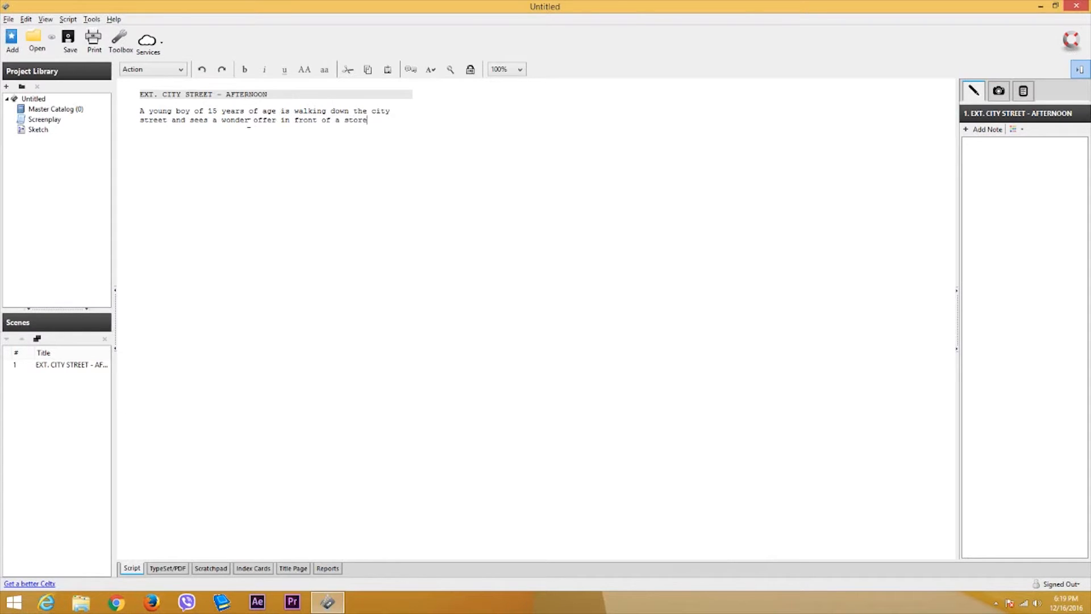
- Insert 'discount' after 'wonder' and leave an empty line below the action paragraph
{"action": "left_click", "coordinate": [250, 121]}
{"action": "type", "text": "discou"}
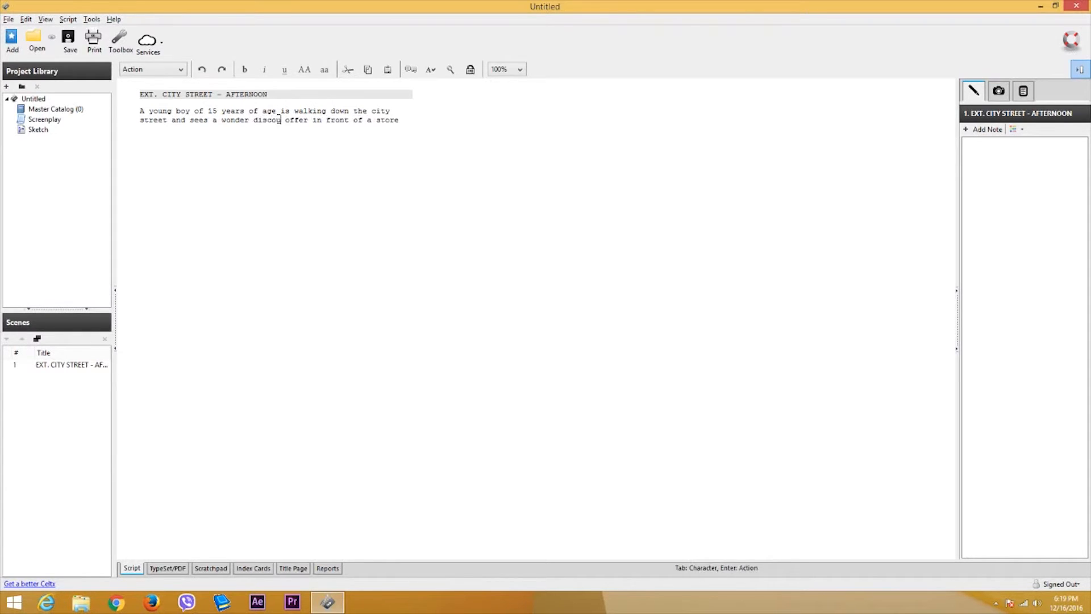
{"action": "type", "text": "nt"}
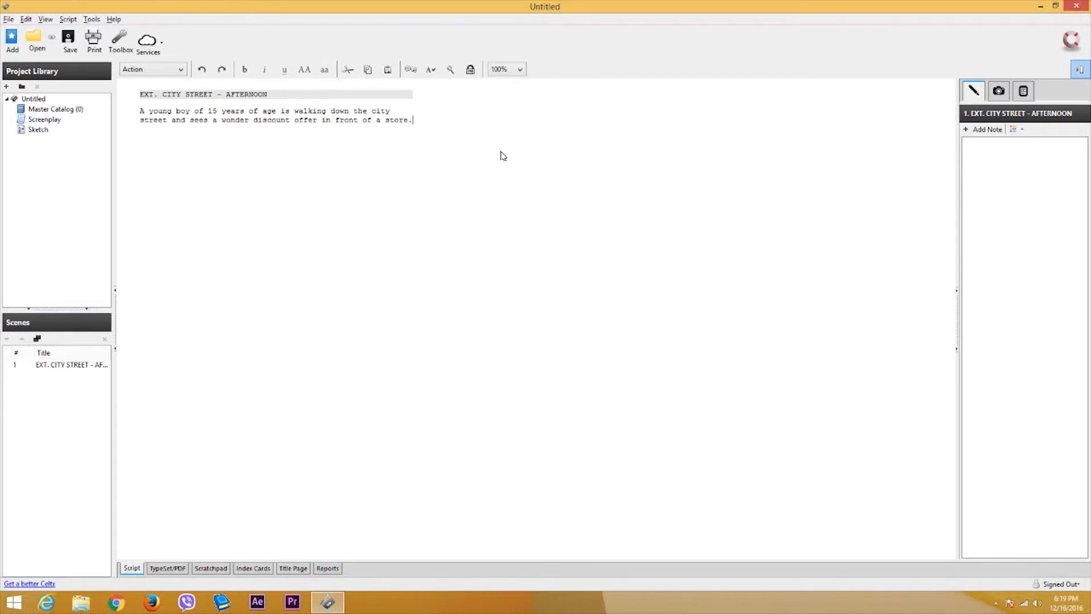
{"action": "key", "text": "Return"}
{"action": "left_click", "coordinate": [169, 94]}
{"action": "left_click", "coordinate": [145, 111]}
{"action": "left_click_drag", "start_coordinate": [141, 110], "coordinate": [384, 121]}
{"action": "left_click", "coordinate": [291, 141]}
- Add a Character line named BOY below the action paragraph
{"action": "left_click", "coordinate": [177, 70]}
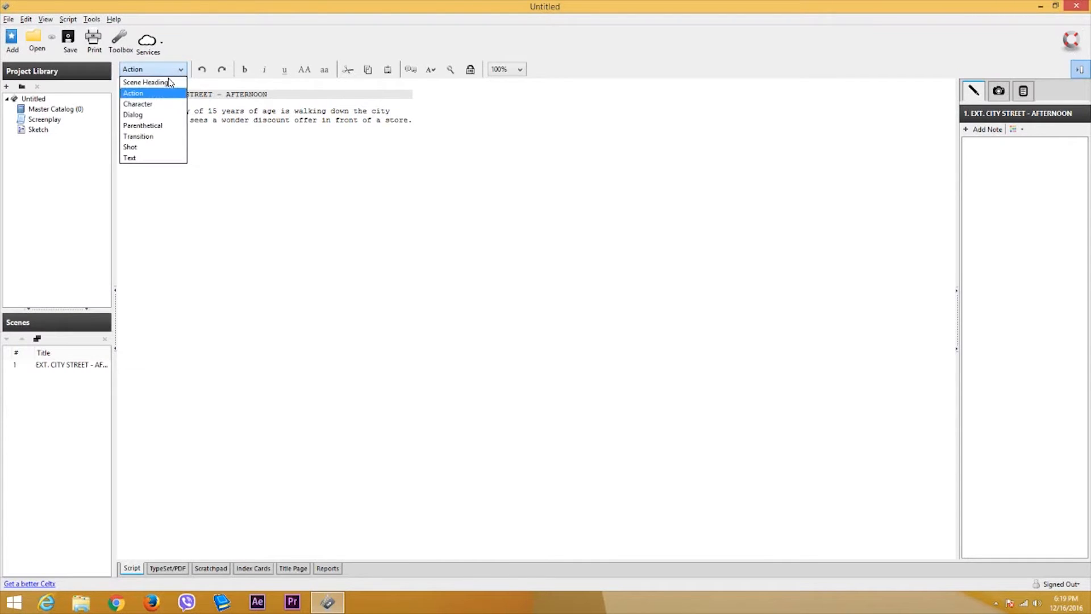
{"action": "left_click", "coordinate": [147, 106]}
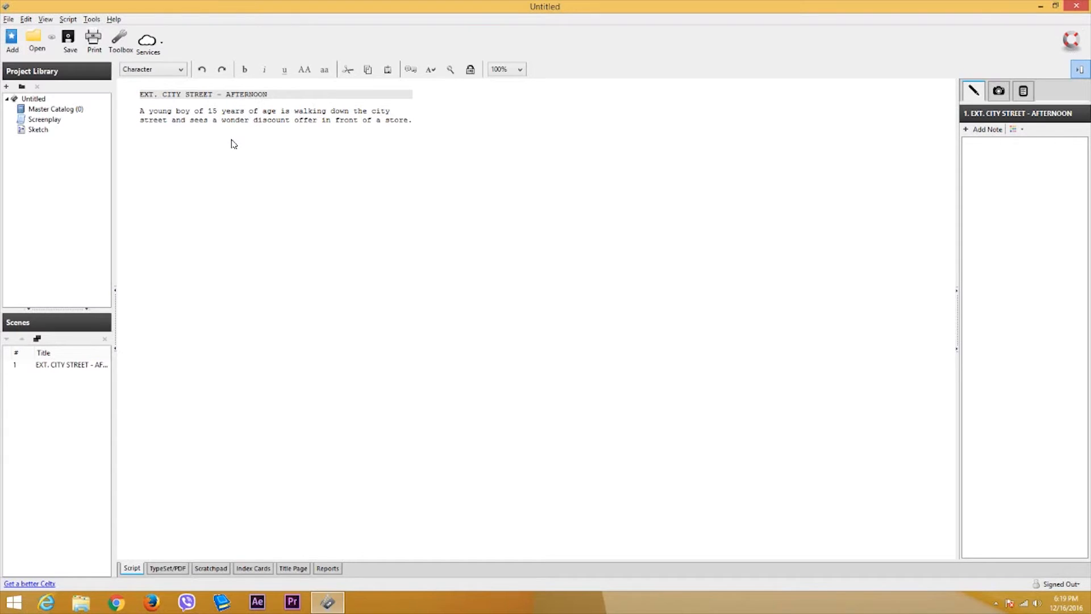
{"action": "key", "text": "BackSpace"}
{"action": "key", "text": "Return"}
{"action": "key", "text": "Tab"}
{"action": "type", "text": "BOY"}
{"action": "key", "text": "BackSpace"}
{"action": "key", "text": "BackSpace"}
{"action": "key", "text": "BackSpace"}
{"action": "type", "text": "BOY"}
{"action": "key", "text": "Return"}
- Type BOY's dialogue 'Oh my gosh! That is such a wonderful offer' and remove the stray L
{"action": "type", "text": "Oh"}
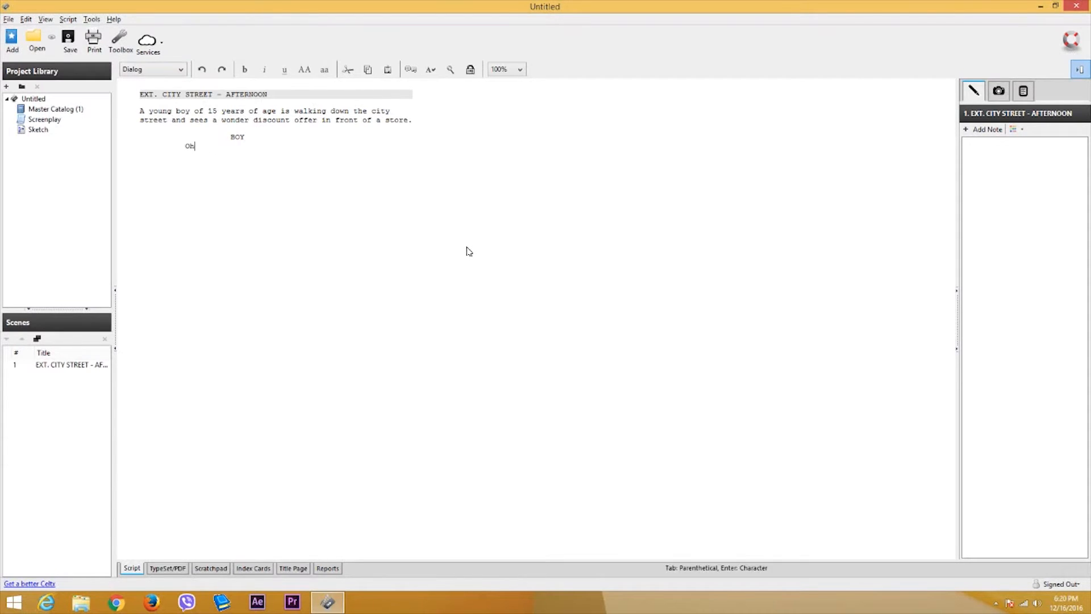
{"action": "type", "text": " my gosh!"}
{"action": "type", "text": " That is "}
{"action": "type", "text": "such a"}
{"action": "type", "text": " wonderful of"}
{"action": "type", "text": "ferL"}
{"action": "key", "text": "Home"}
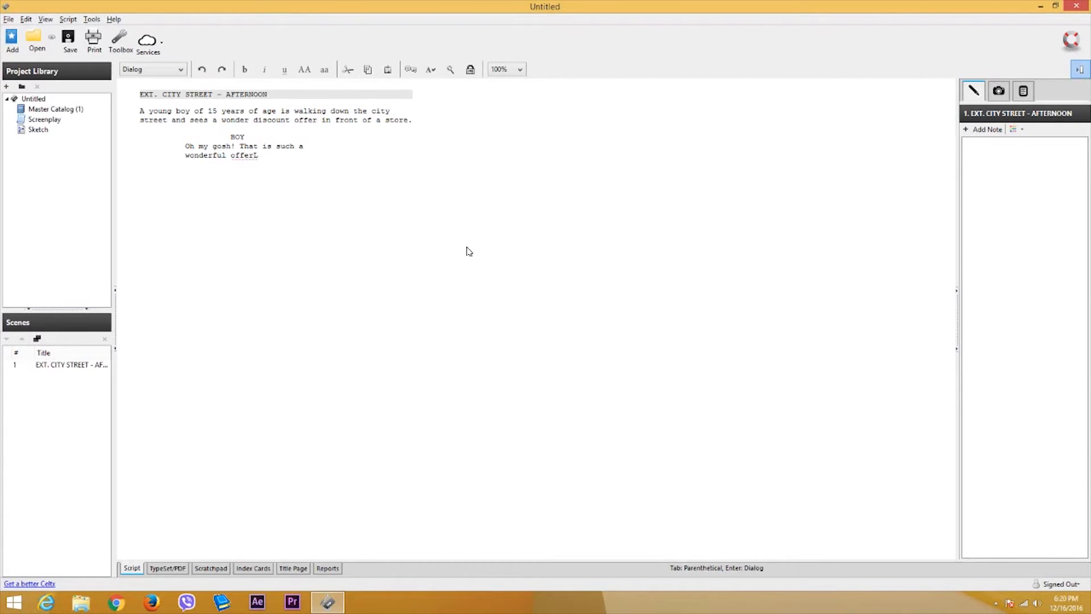
{"action": "left_click", "coordinate": [280, 165]}
{"action": "key", "text": "BackSpace"}
- Add the Action line 'The boy walks into the store.' below BOY's dialogue
{"action": "key", "text": "Return"}
{"action": "key", "text": "Return"}
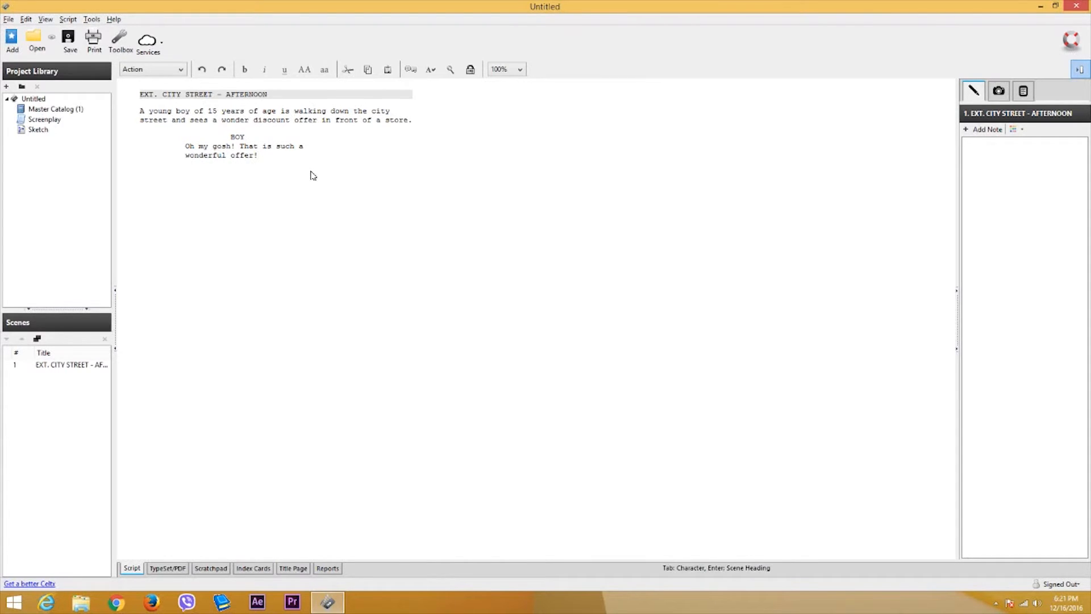
{"action": "left_click", "coordinate": [182, 73]}
{"action": "left_click", "coordinate": [182, 123]}
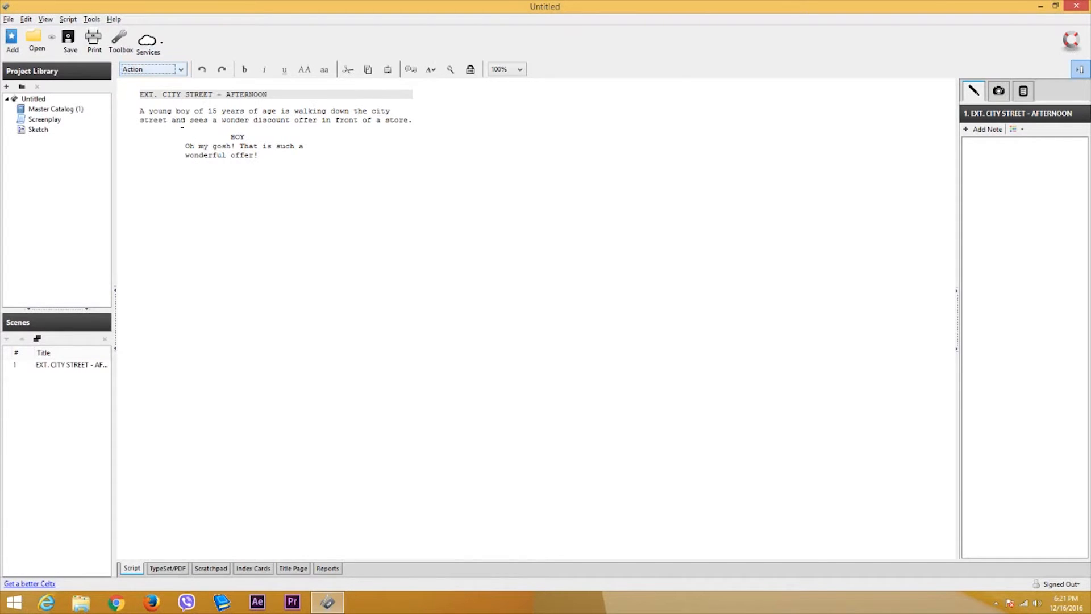
{"action": "left_click", "coordinate": [182, 182]}
{"action": "left_click", "coordinate": [184, 180]}
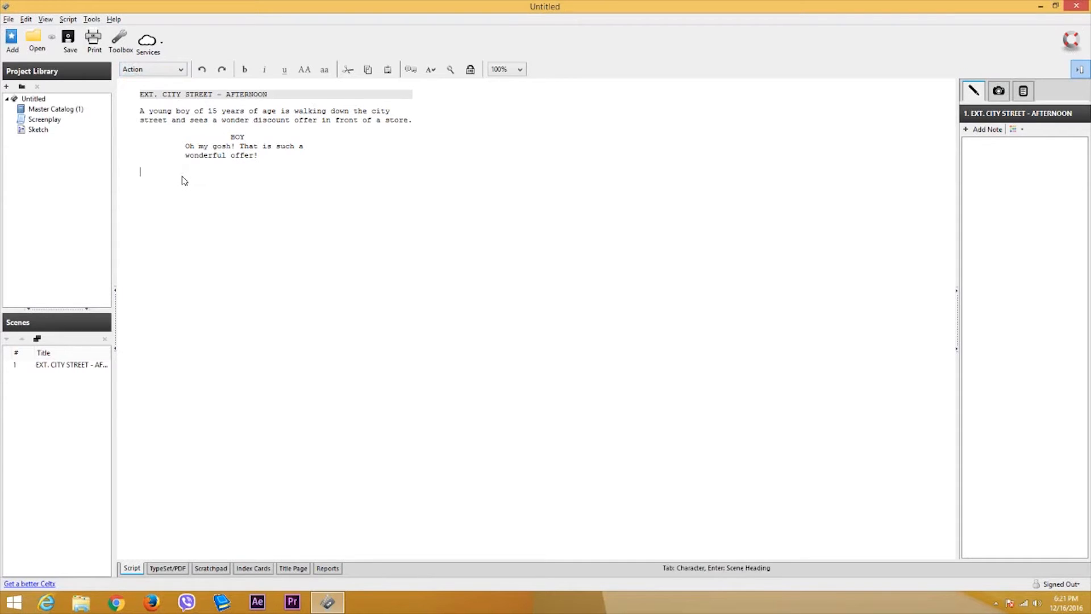
{"action": "type", "text": "The boy walks int"}
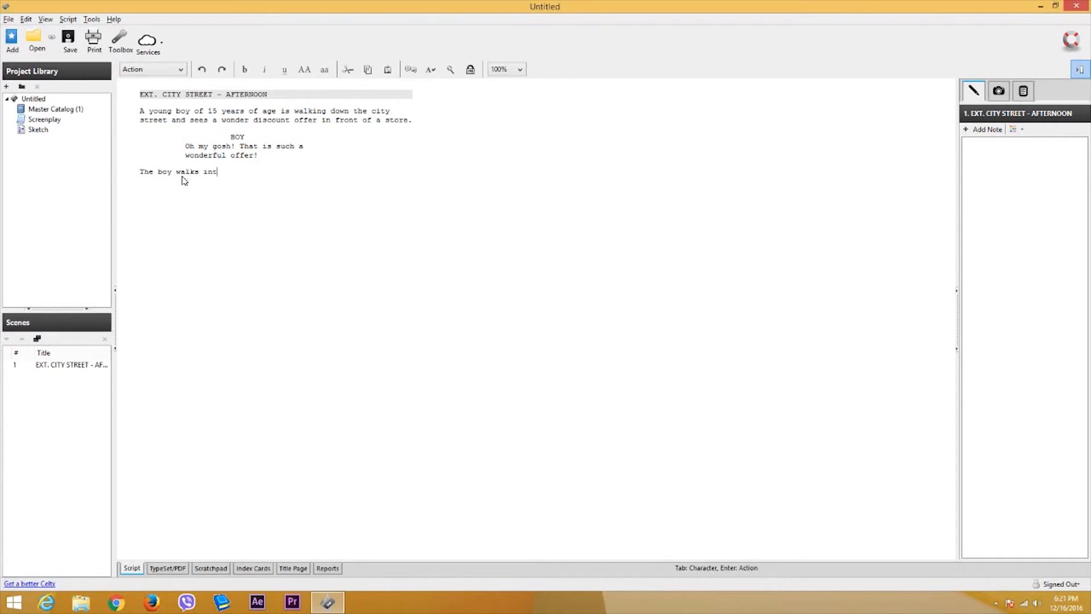
{"action": "type", "text": "o the store."}
- Change 'wonder' to 'wonderful' and add 'He is very excited' after the opening action
{"action": "left_click", "coordinate": [249, 120]}
{"action": "type", "text": "ful"}
{"action": "left_click", "coordinate": [318, 130]}
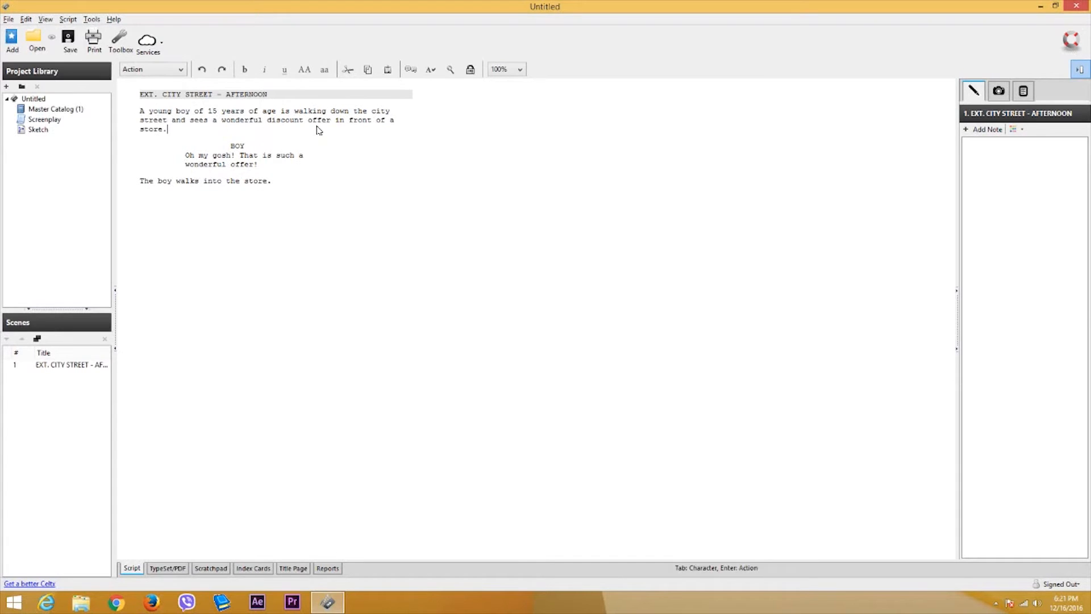
{"action": "key", "text": "Return"}
{"action": "type", "text": "He"}
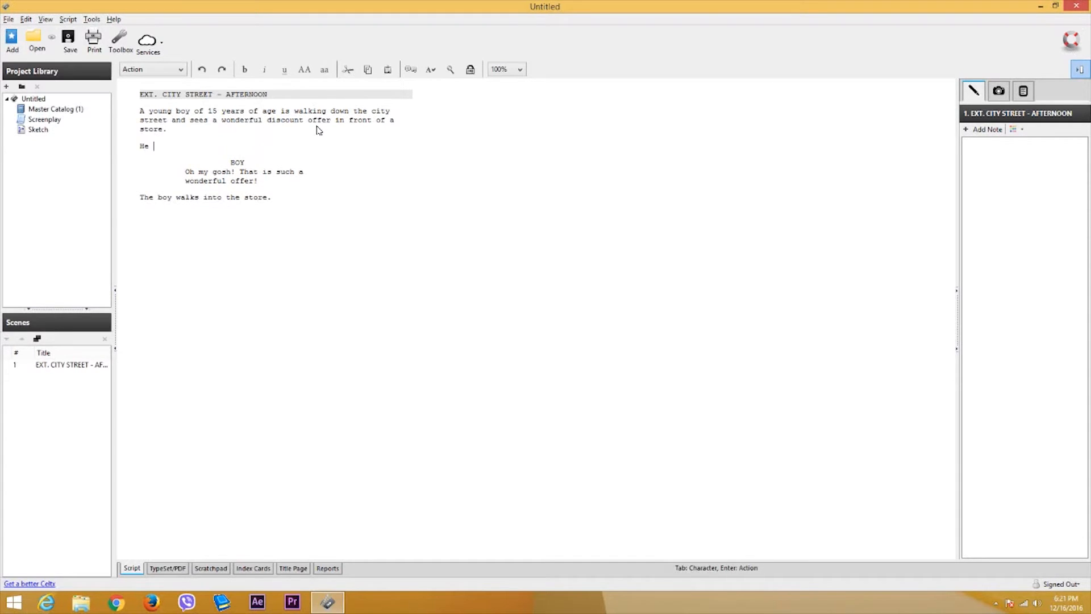
{"action": "type", "text": "ery excited"}
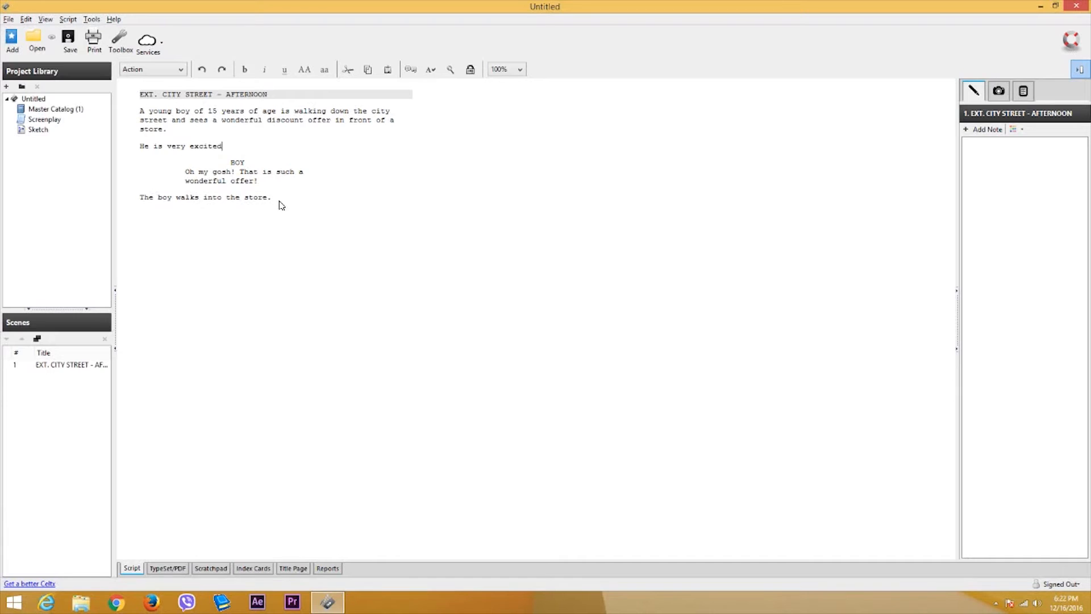
- Paste a copy of the entire first scene below it
{"action": "left_click_drag", "start_coordinate": [281, 205], "coordinate": [140, 97]}
{"action": "key", "text": "ctrl+c"}
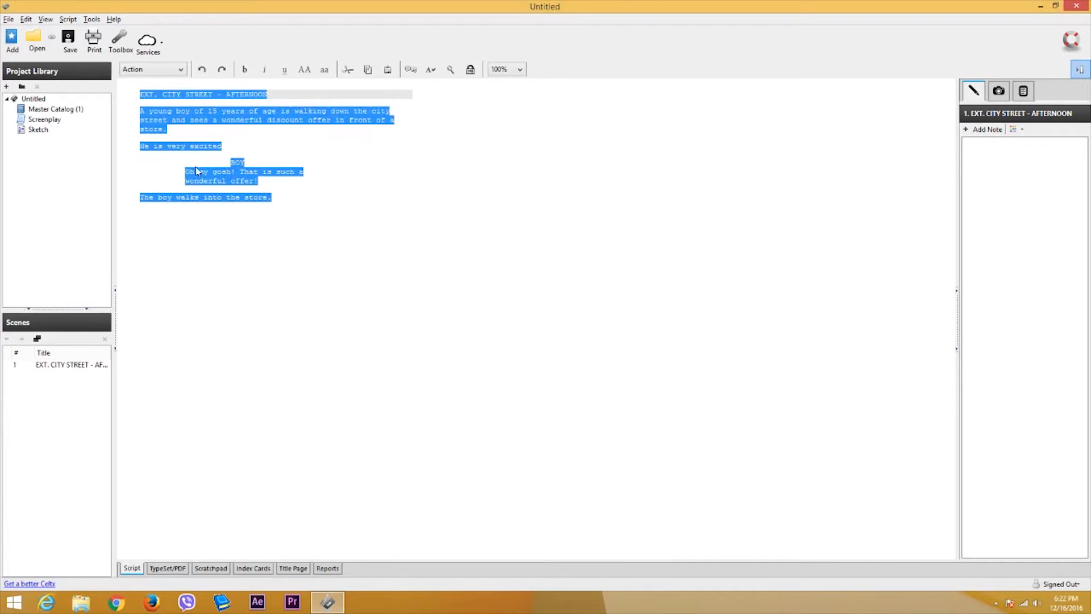
{"action": "left_click", "coordinate": [178, 222]}
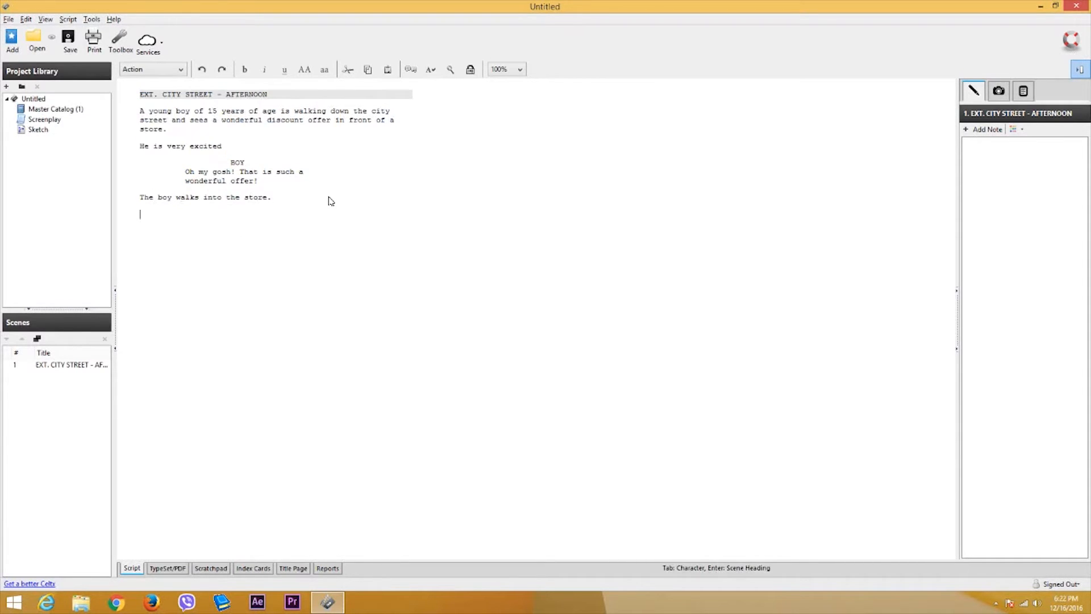
{"action": "key", "text": "ctrl+v"}
- Change the copied heading to INT. STORE - AFTERNOON and select its action paragraph
{"action": "left_click_drag", "start_coordinate": [154, 210], "coordinate": [140, 214]}
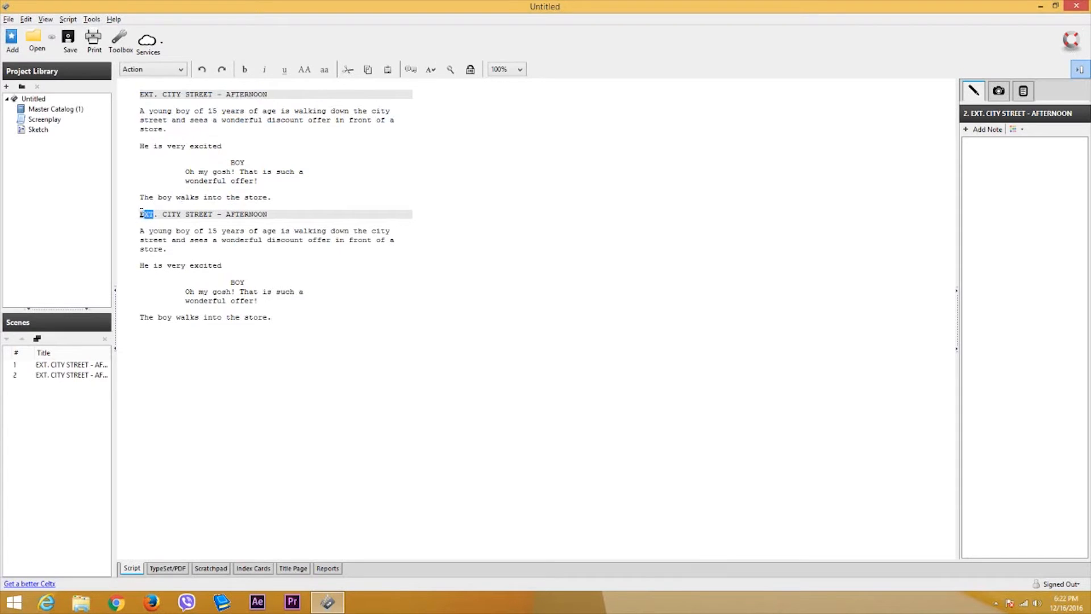
{"action": "type", "text": "INT"}
{"action": "left_click_drag", "start_coordinate": [211, 214], "coordinate": [163, 214]}
{"action": "type", "text": "STOR"}
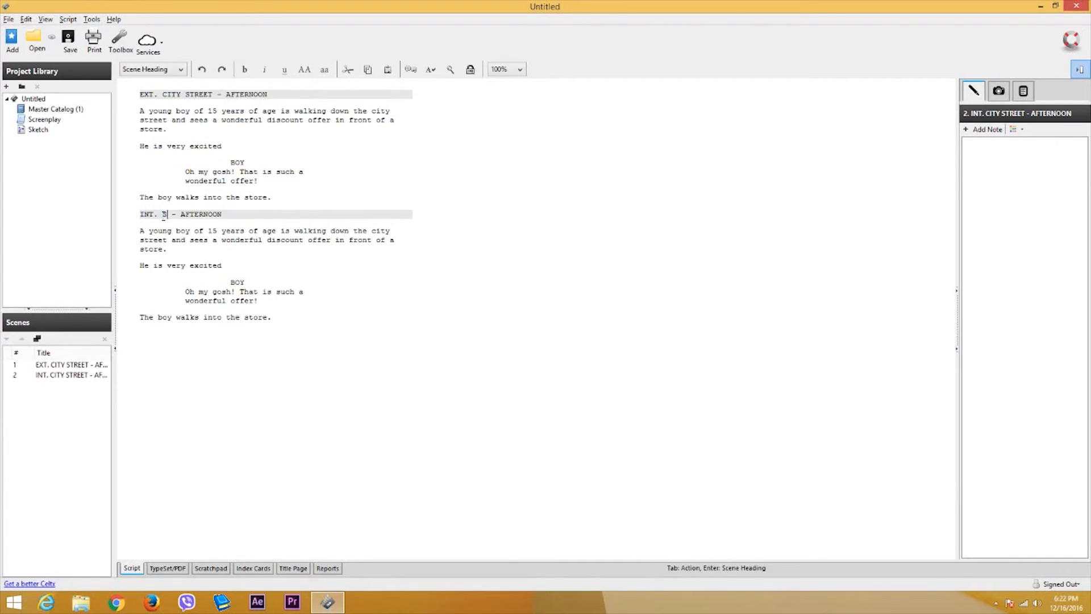
{"action": "type", "text": "E"}
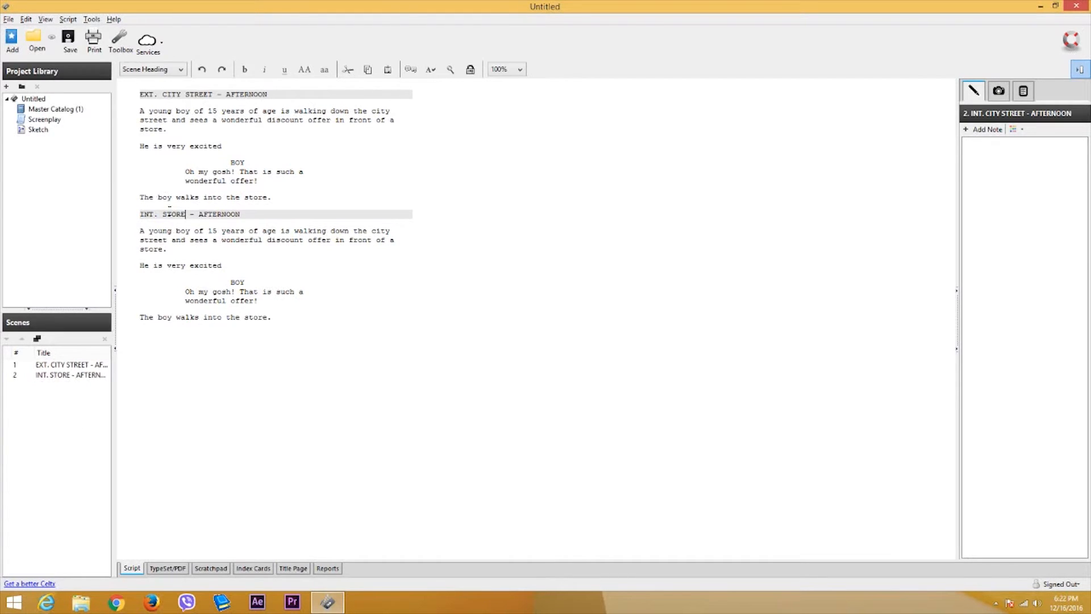
{"action": "left_click_drag", "start_coordinate": [170, 253], "coordinate": [141, 235]}
- Replace scene 2's copied lines with the action 'The young boy walks up to a store section.'
{"action": "key", "text": "Delete"}
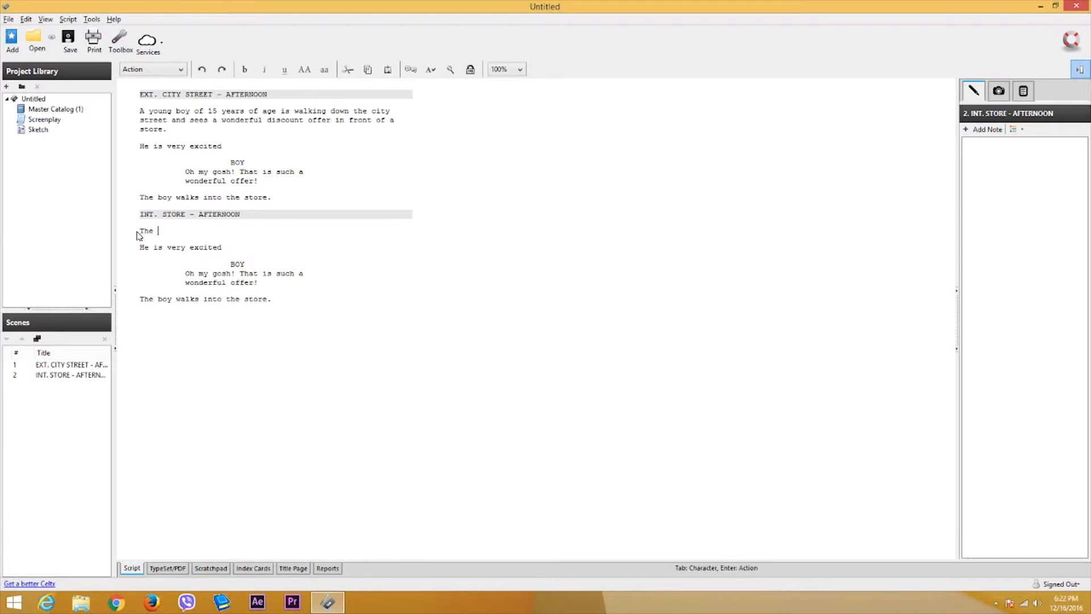
{"action": "type", "text": "The young boy walks uop to a store section."}
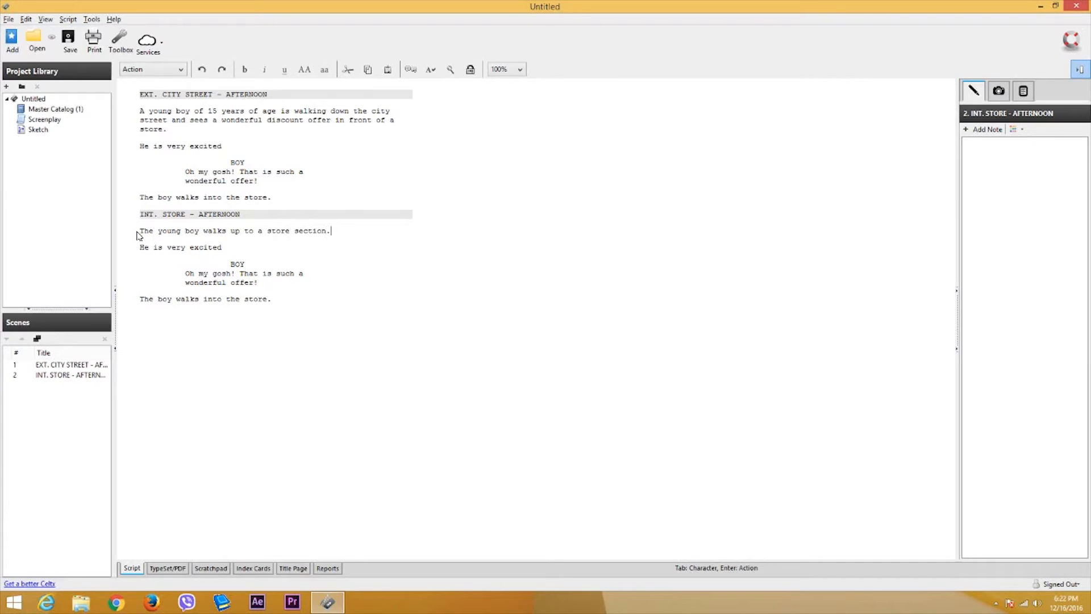
{"action": "left_click_drag", "start_coordinate": [273, 299], "coordinate": [139, 252]}
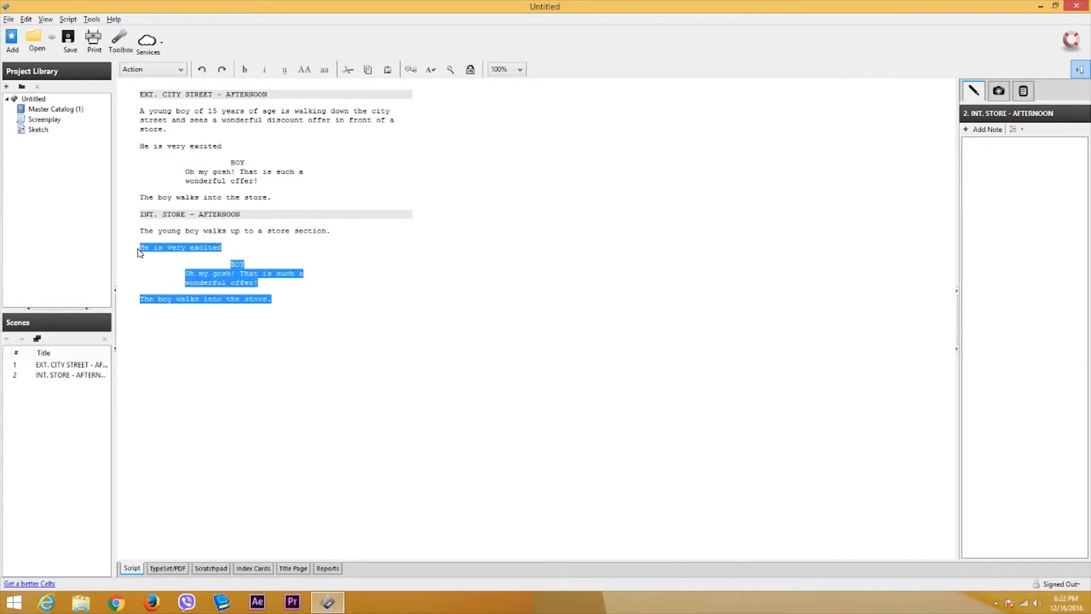
{"action": "key", "text": "Delete"}
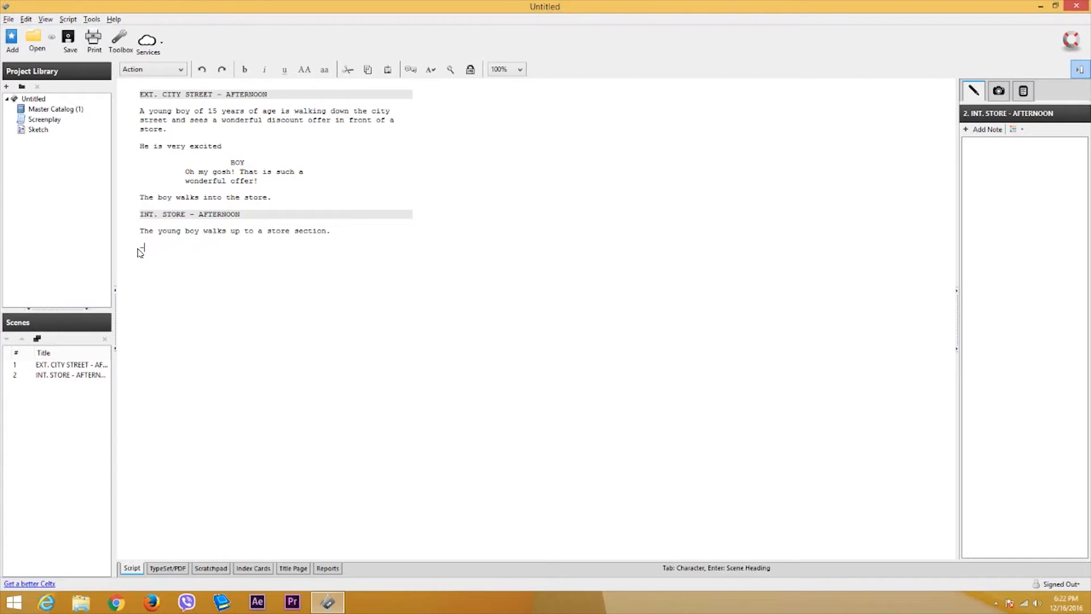
{"action": "key", "text": "Return"}
{"action": "key", "text": "Return"}
{"action": "left_click", "coordinate": [170, 125]}
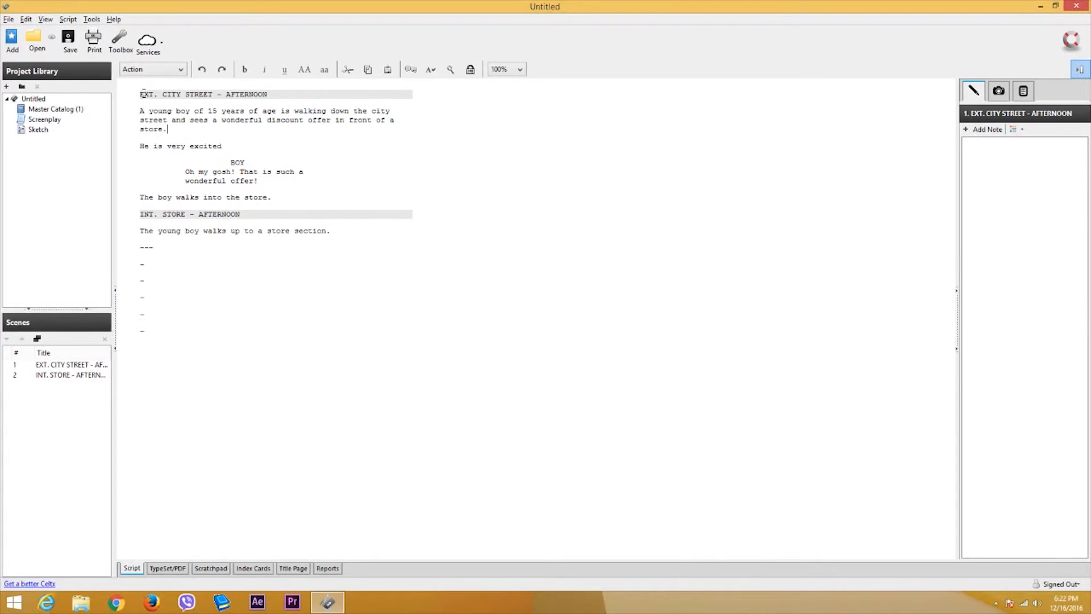
{"action": "left_click_drag", "start_coordinate": [141, 94], "coordinate": [309, 102]}
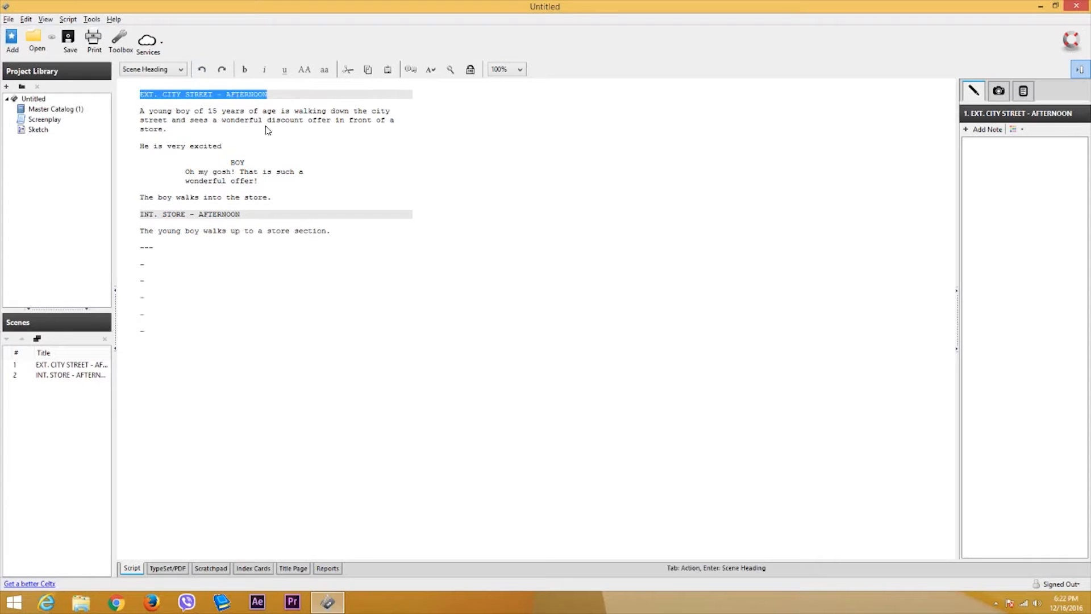
{"action": "left_click", "coordinate": [141, 110]}
{"action": "left_click_drag", "start_coordinate": [141, 111], "coordinate": [199, 173]}
{"action": "left_click", "coordinate": [175, 126]}
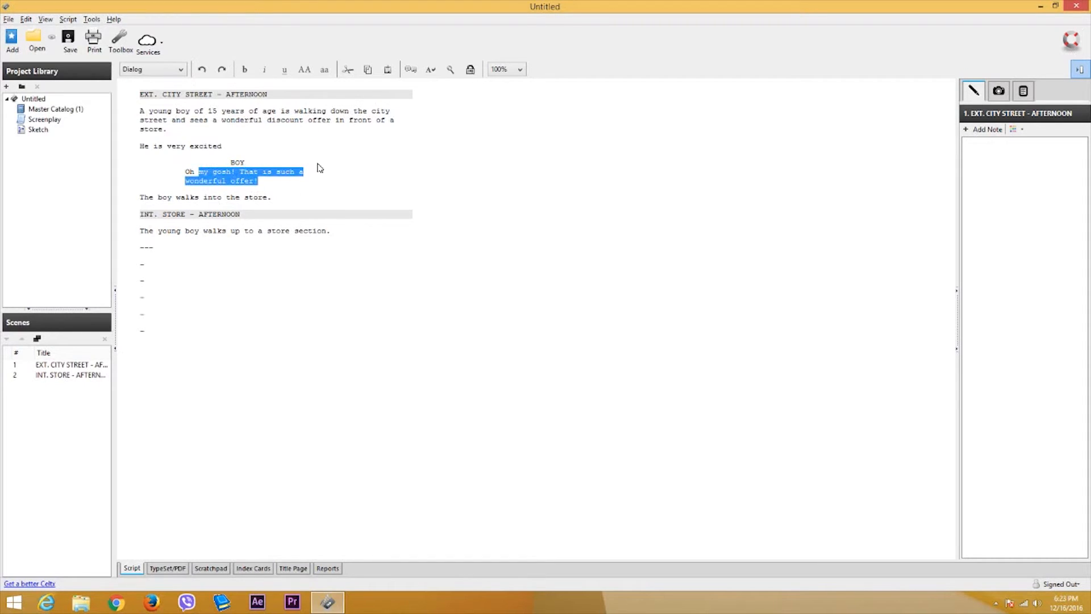
{"action": "left_click", "coordinate": [327, 197]}
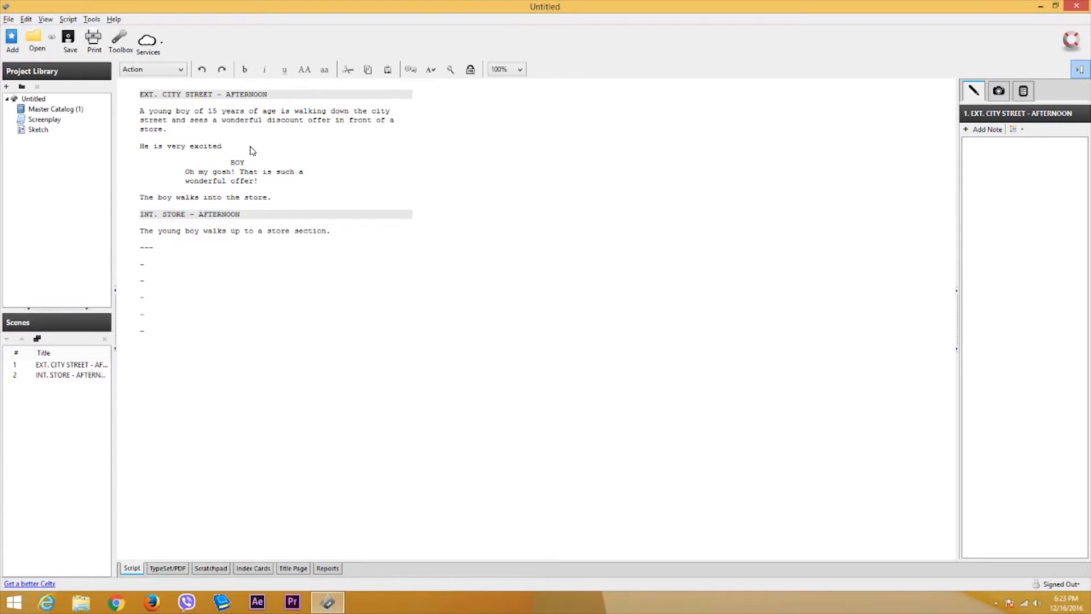
- Insert an empty line below the first scene heading and check each script line's element type
{"action": "key", "text": "Return"}
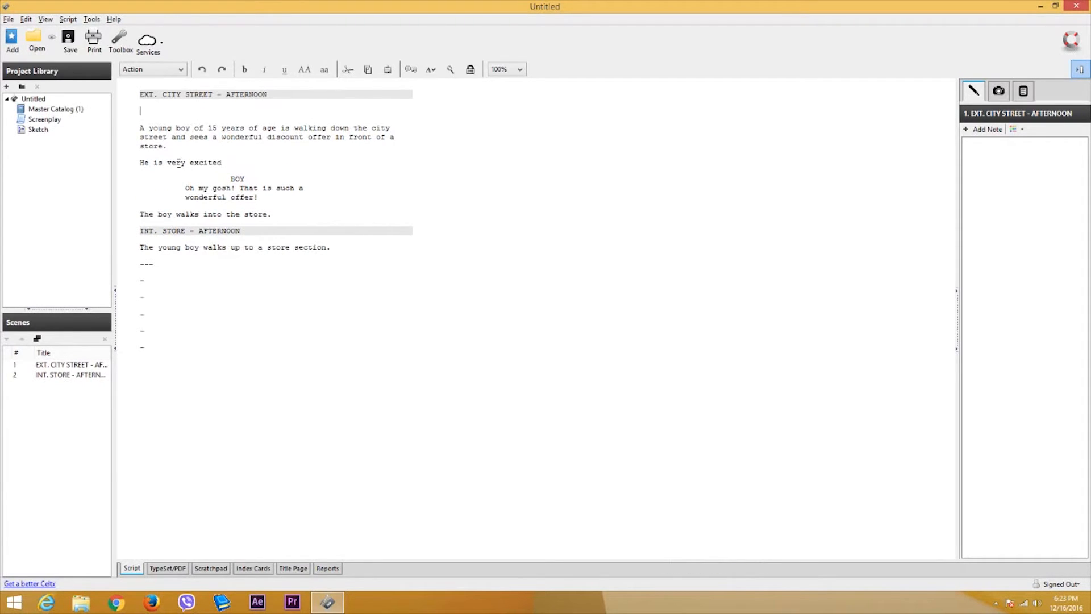
{"action": "left_click", "coordinate": [146, 71]}
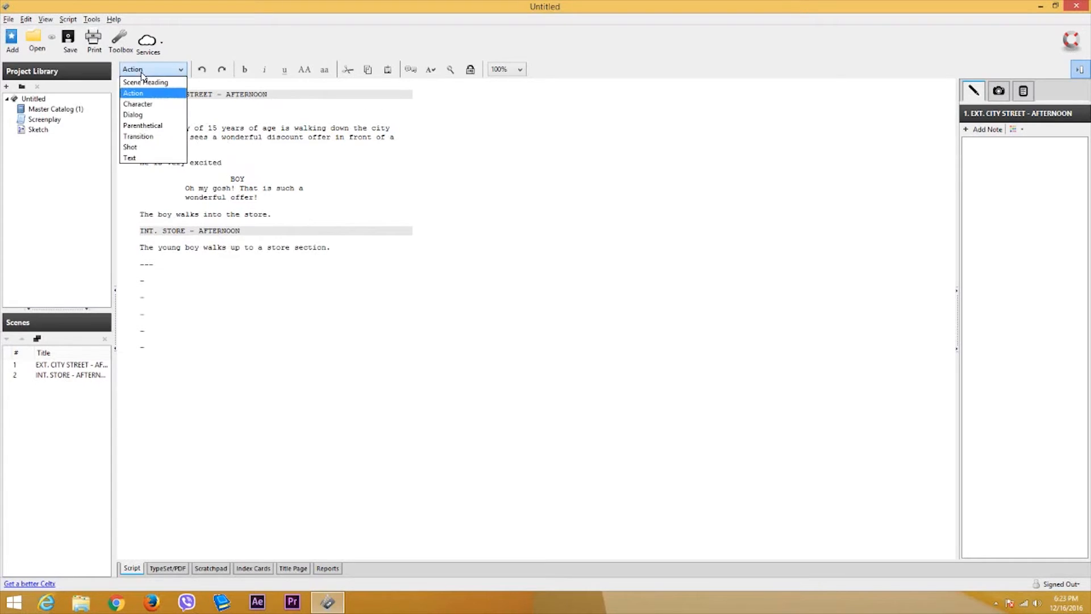
{"action": "left_click", "coordinate": [166, 96]}
{"action": "left_click", "coordinate": [179, 94]}
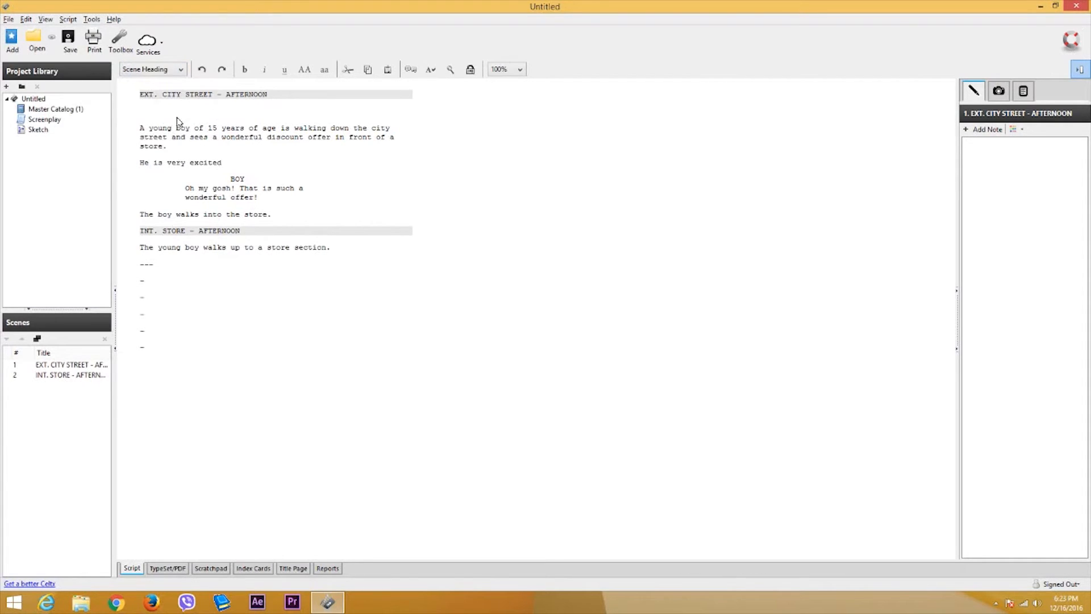
{"action": "left_click", "coordinate": [181, 137]}
{"action": "left_click", "coordinate": [239, 178]}
{"action": "left_click", "coordinate": [173, 214]}
{"action": "left_click", "coordinate": [183, 232]}
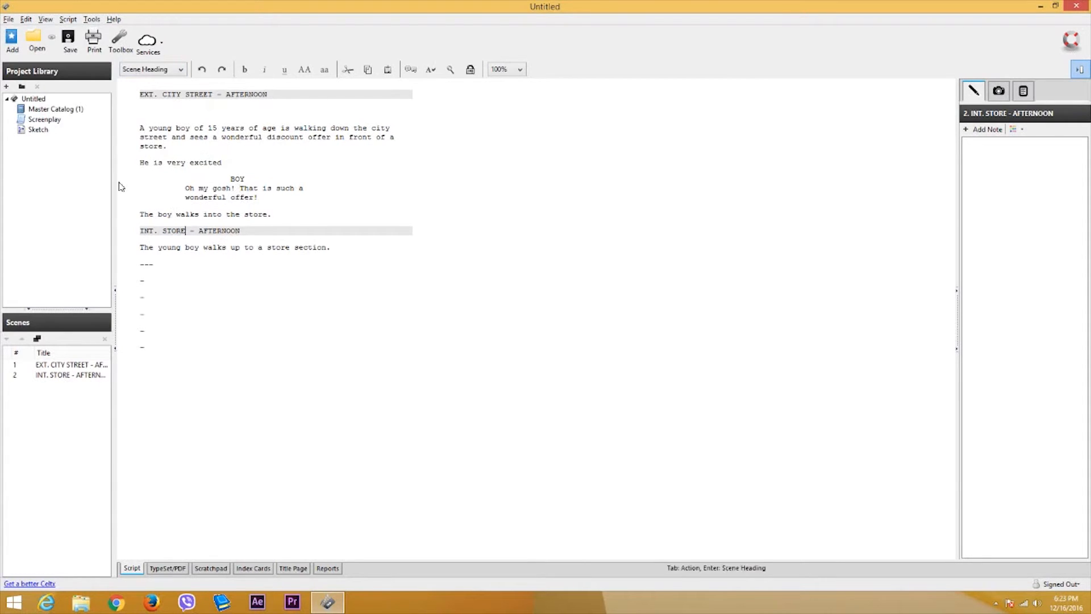
{"action": "left_click", "coordinate": [154, 94]}
{"action": "left_click", "coordinate": [152, 113]}
- Make the empty line a Shot element reading WIDE: from the autocomplete
{"action": "left_click", "coordinate": [159, 70]}
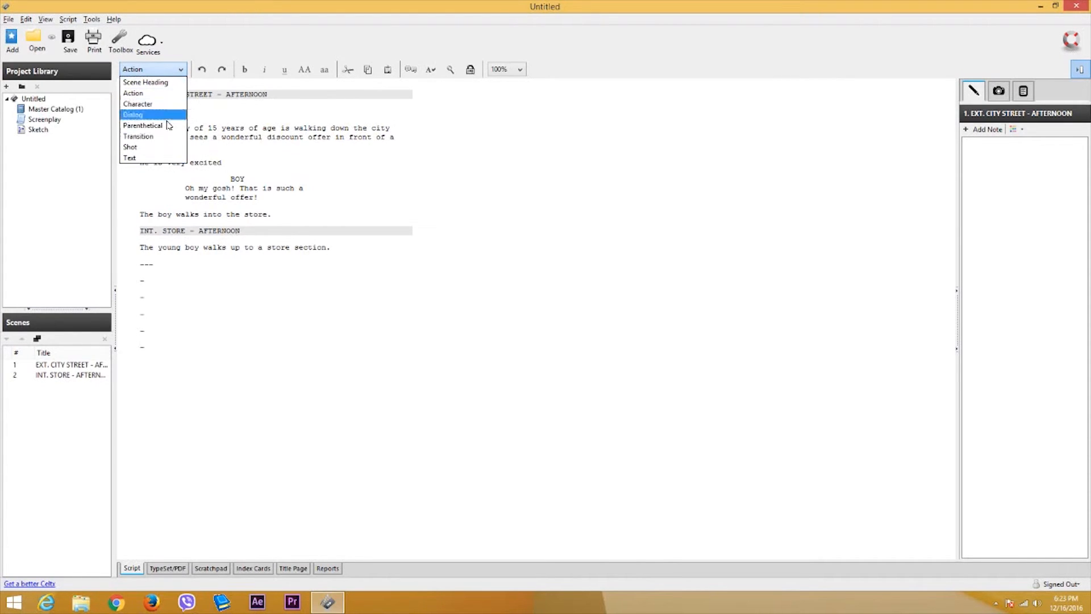
{"action": "left_click", "coordinate": [147, 149]}
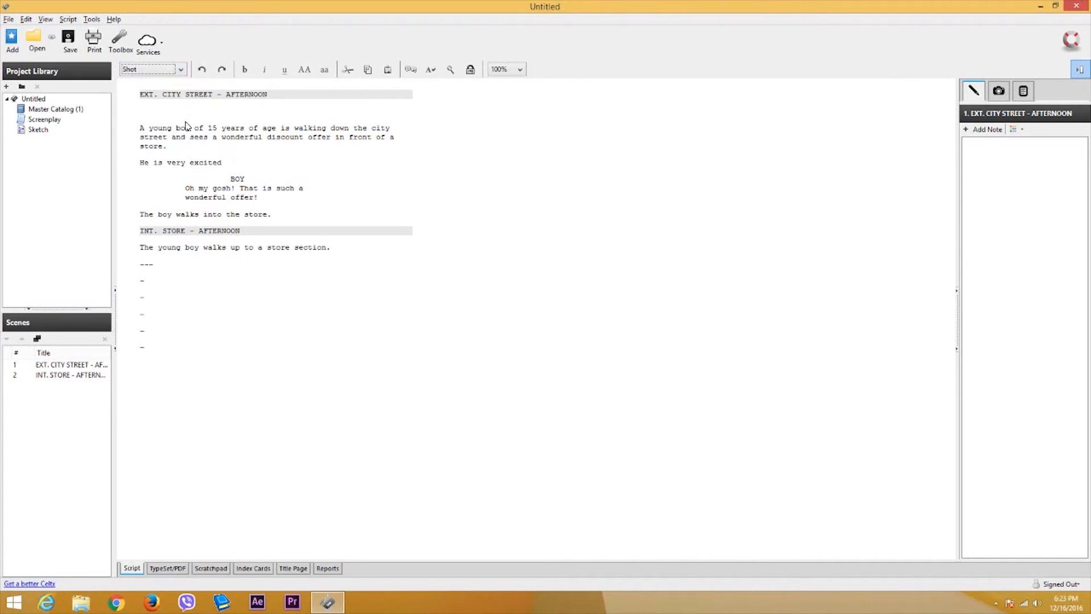
{"action": "type", "text": "W"}
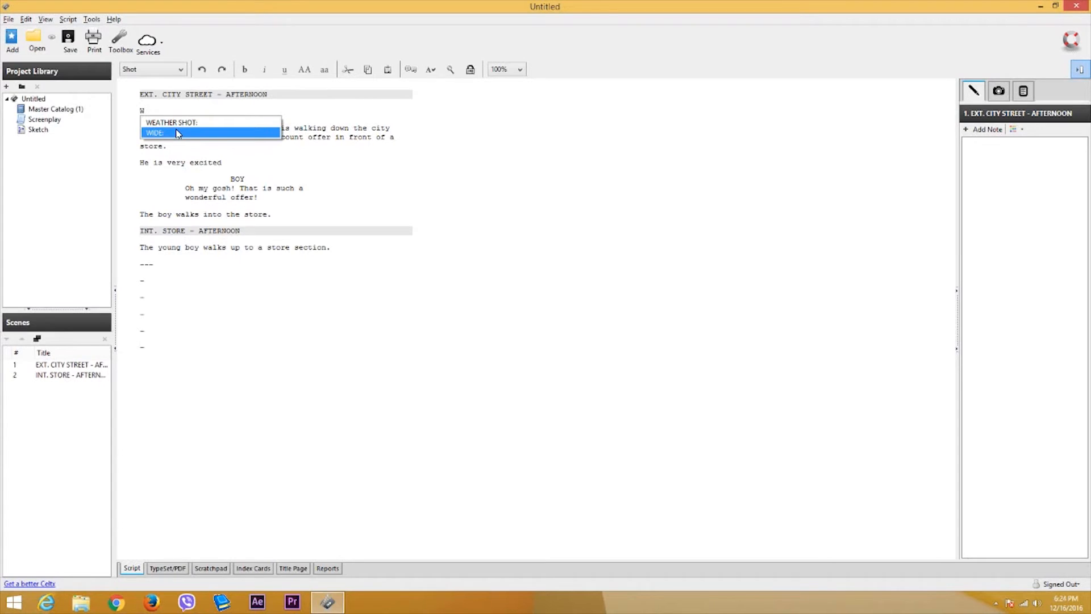
{"action": "left_click", "coordinate": [178, 133]}
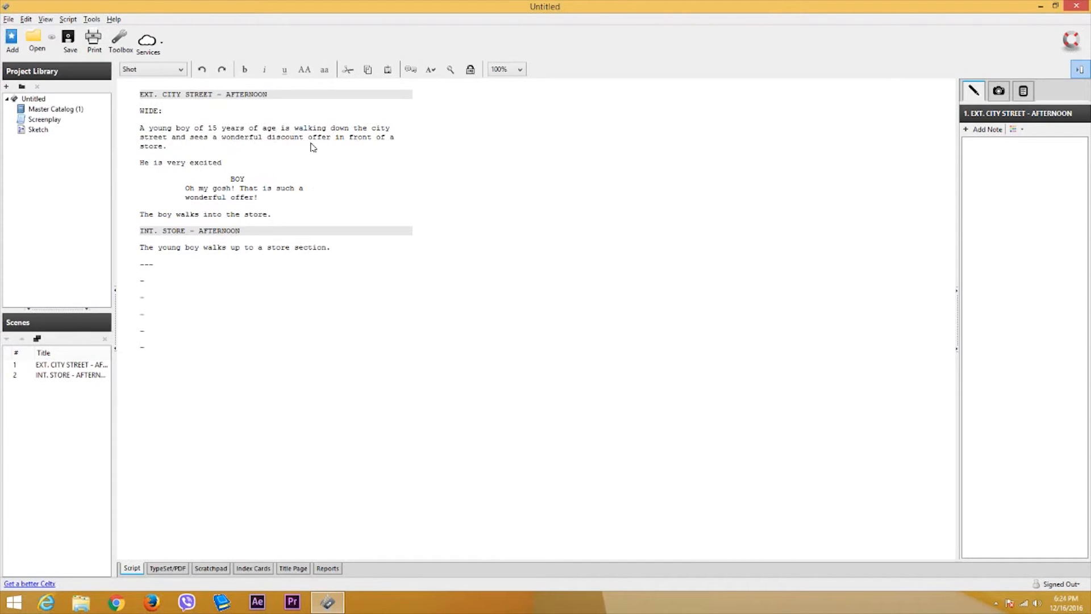
{"action": "left_click", "coordinate": [190, 149]}
- Add a CLOSE UP: shot line after the first action paragraph
{"action": "key", "text": "Return"}
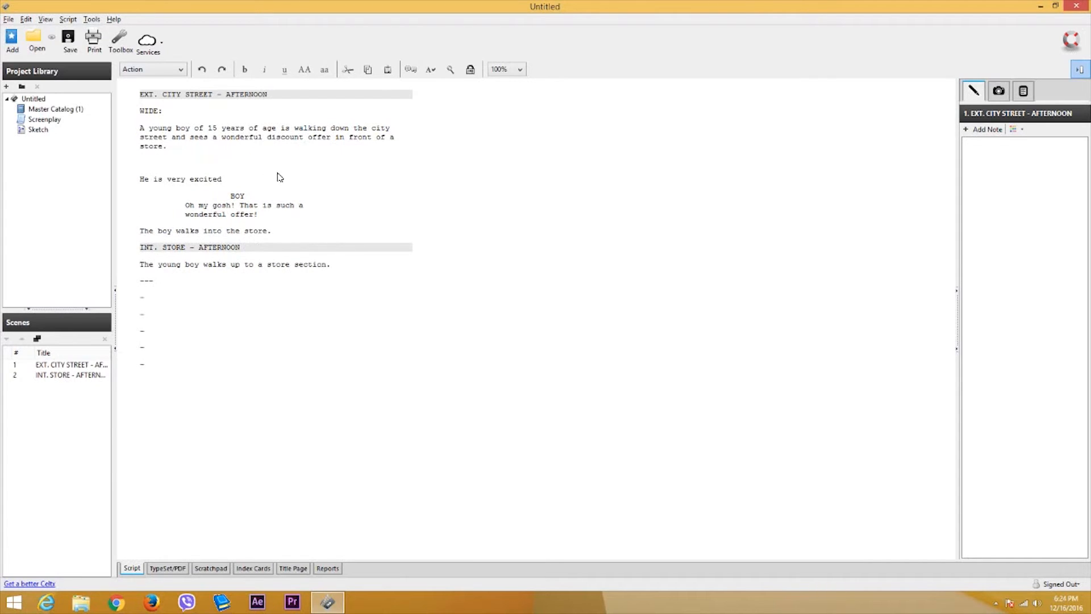
{"action": "left_click", "coordinate": [162, 69]}
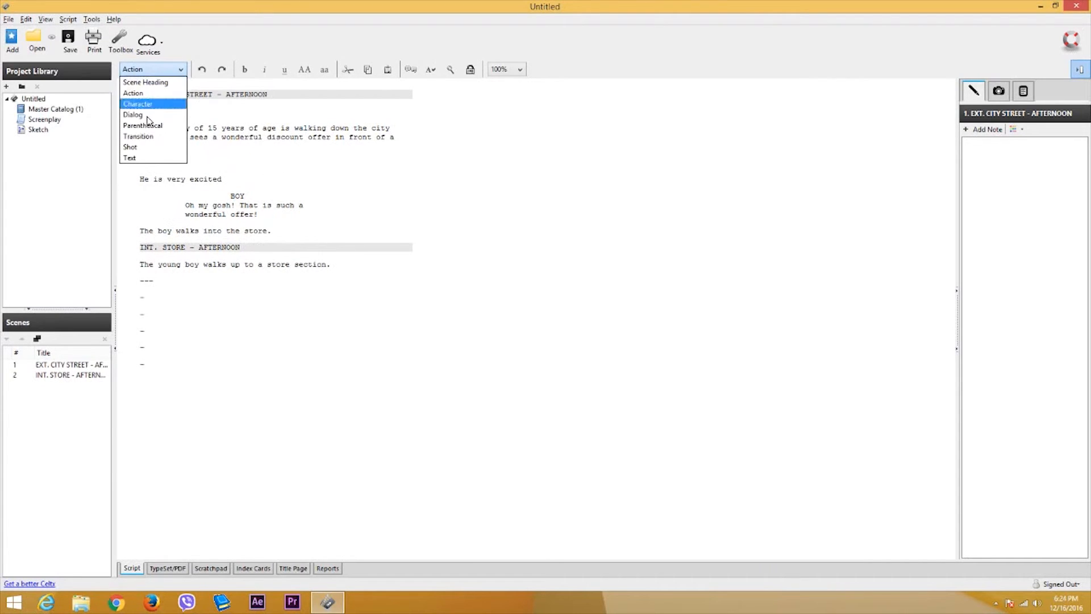
{"action": "left_click", "coordinate": [146, 147]}
{"action": "type", "text": "C"}
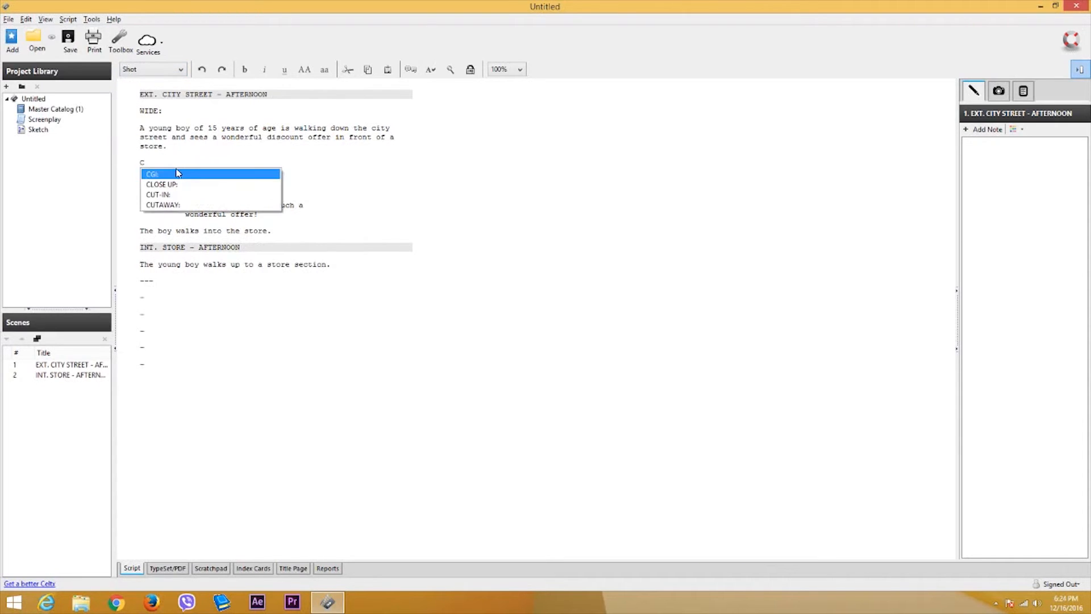
{"action": "left_click", "coordinate": [168, 183]}
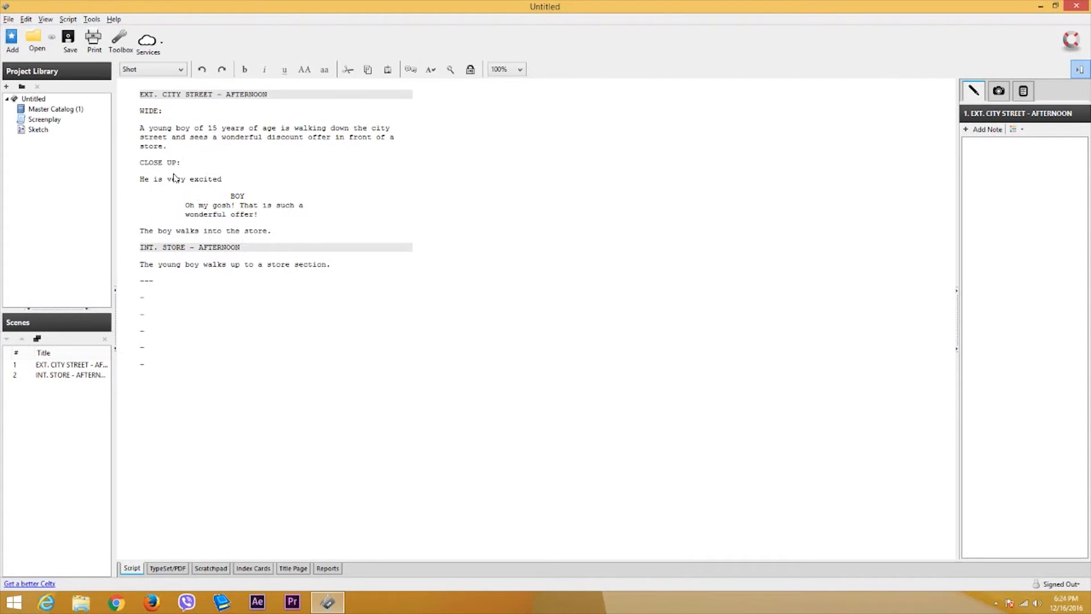
- End the 'He is very excited' line with a period
{"action": "left_click", "coordinate": [236, 182]}
{"action": "key", "text": "Return"}
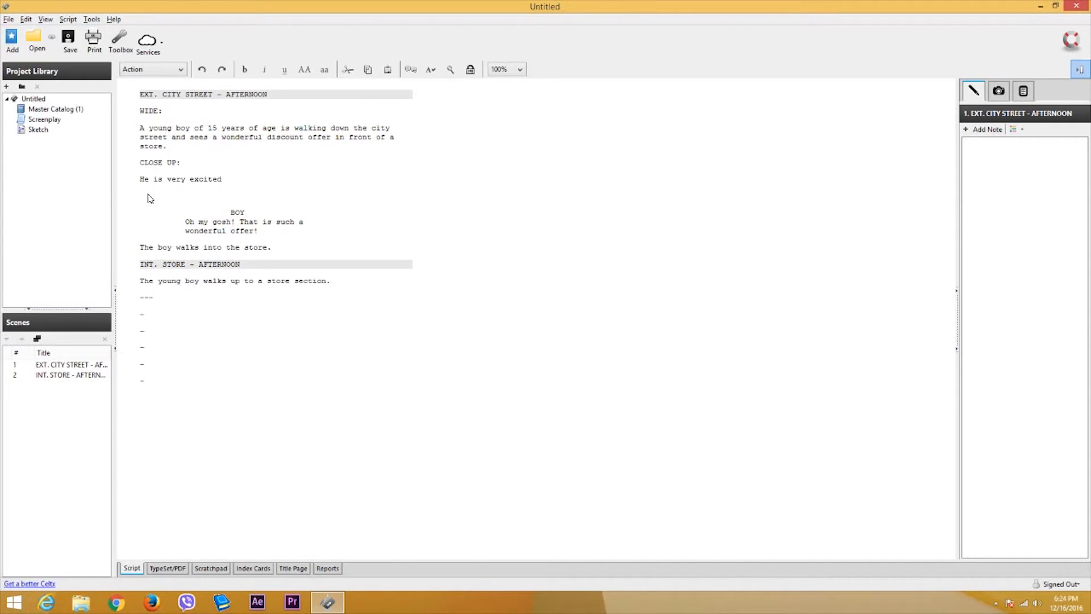
{"action": "key", "text": "BackSpace"}
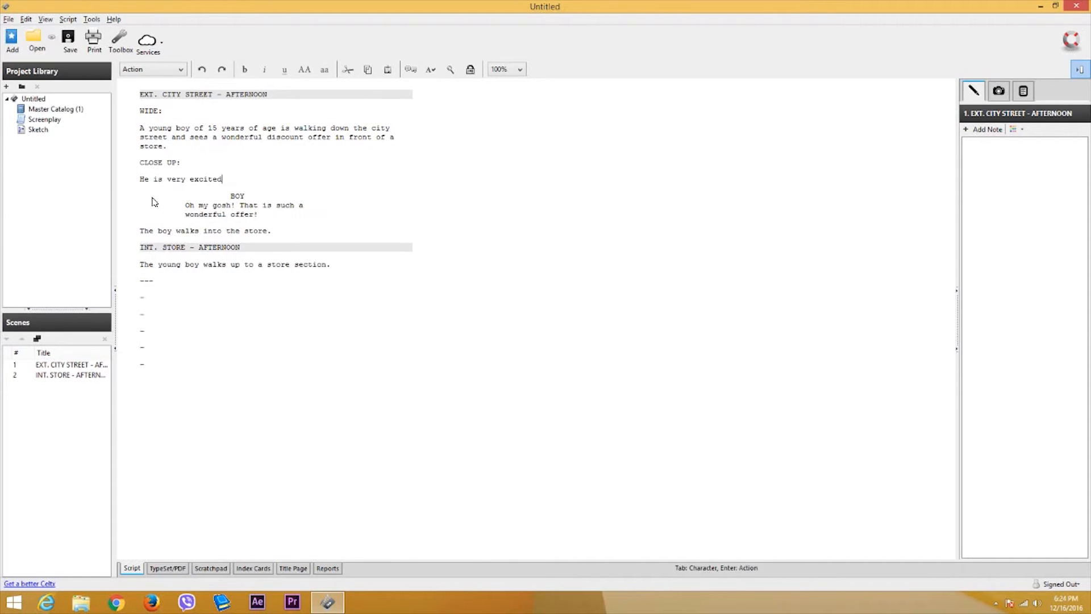
{"action": "left_click", "coordinate": [145, 177]}
{"action": "type", "text": "."}
- Add a MEDIUM: shot line after the boy's 'wonderful offer!' dialogue
{"action": "left_click", "coordinate": [268, 216]}
{"action": "key", "text": "Return"}
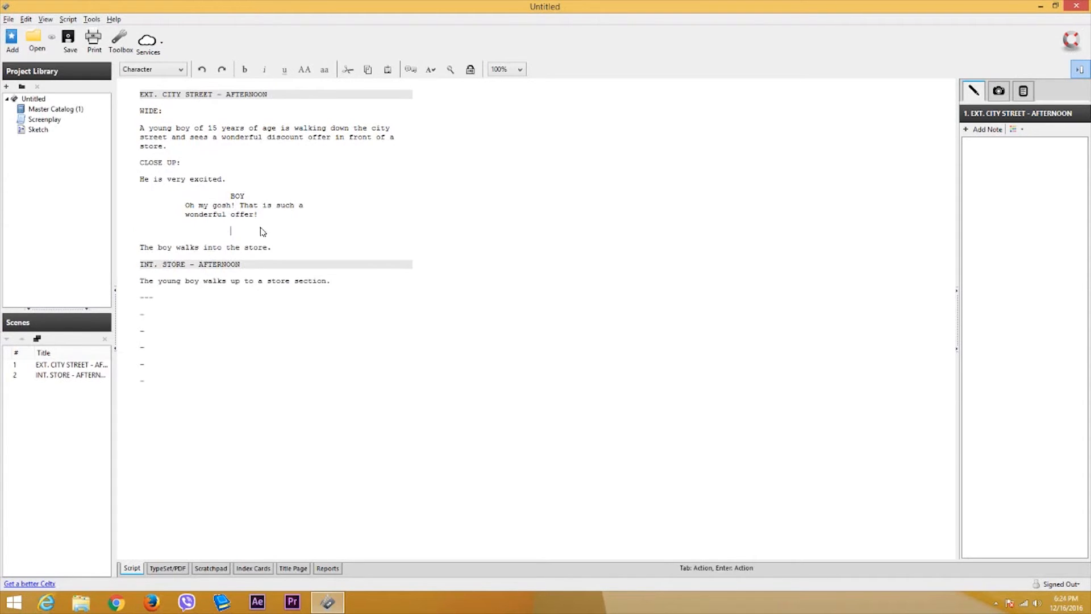
{"action": "key", "text": "BackSpace"}
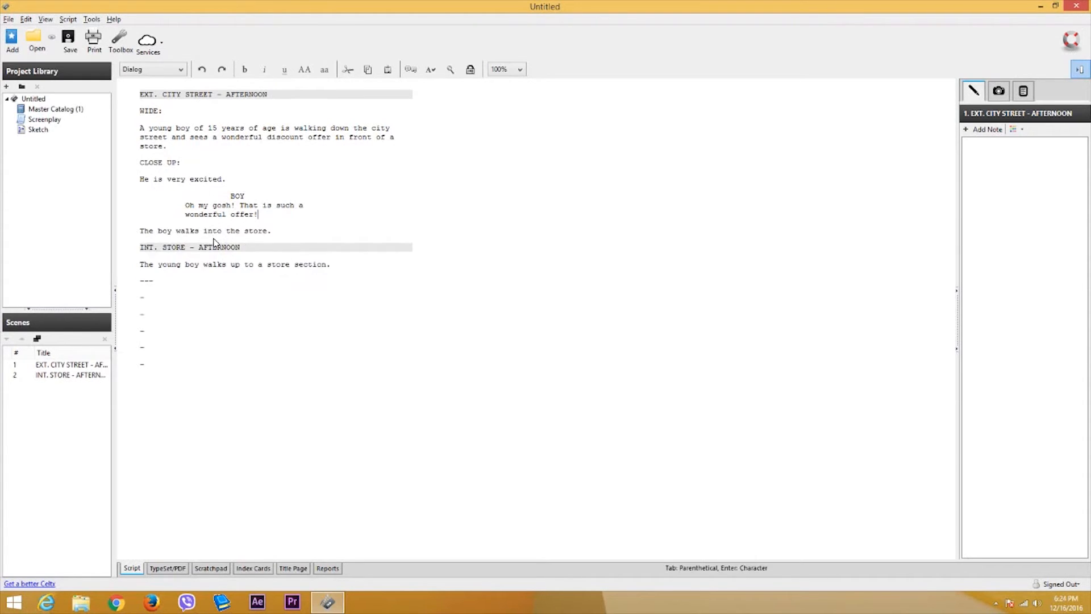
{"action": "key", "text": "Return"}
{"action": "left_click", "coordinate": [148, 71]}
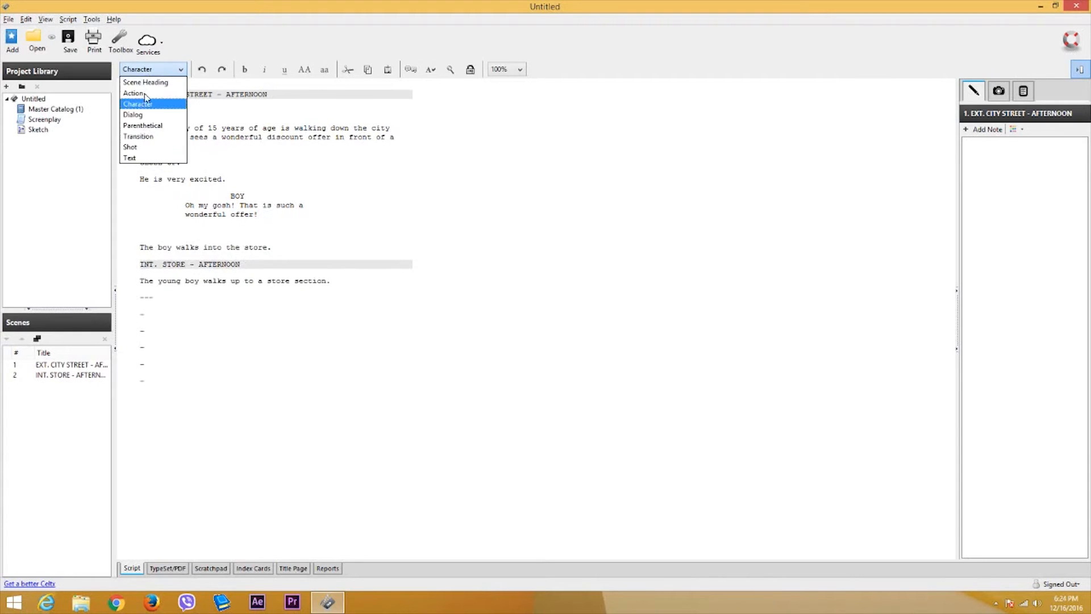
{"action": "left_click", "coordinate": [232, 231]}
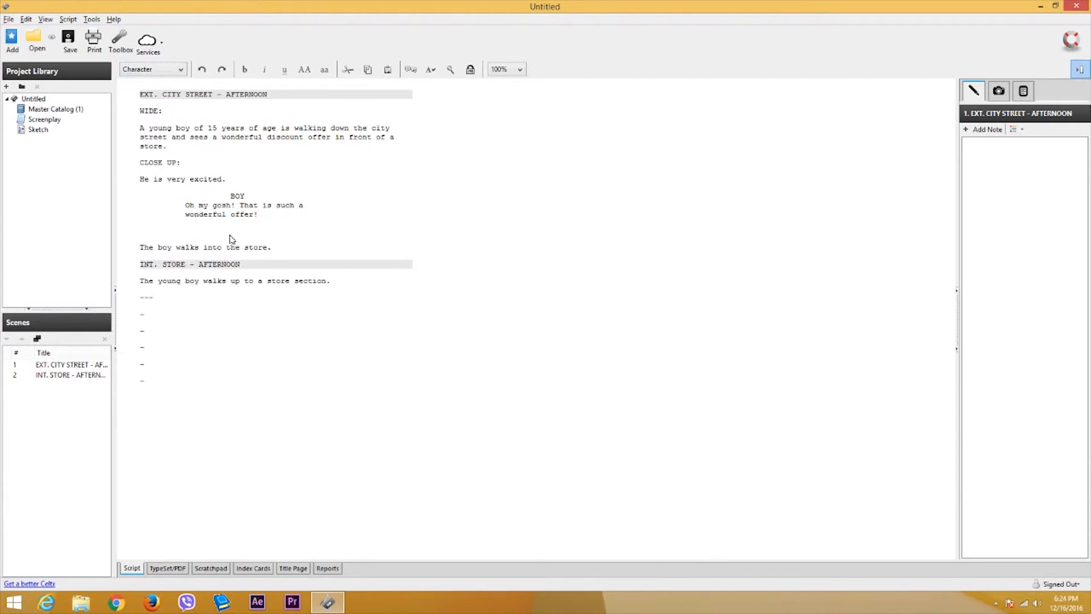
{"action": "left_click", "coordinate": [157, 71]}
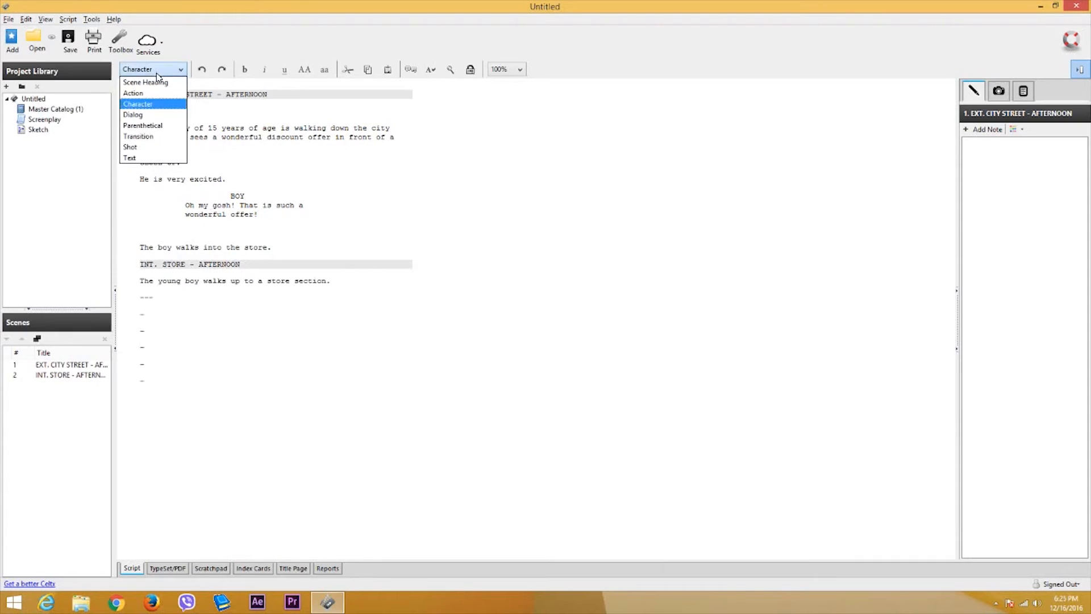
{"action": "left_click", "coordinate": [156, 147]}
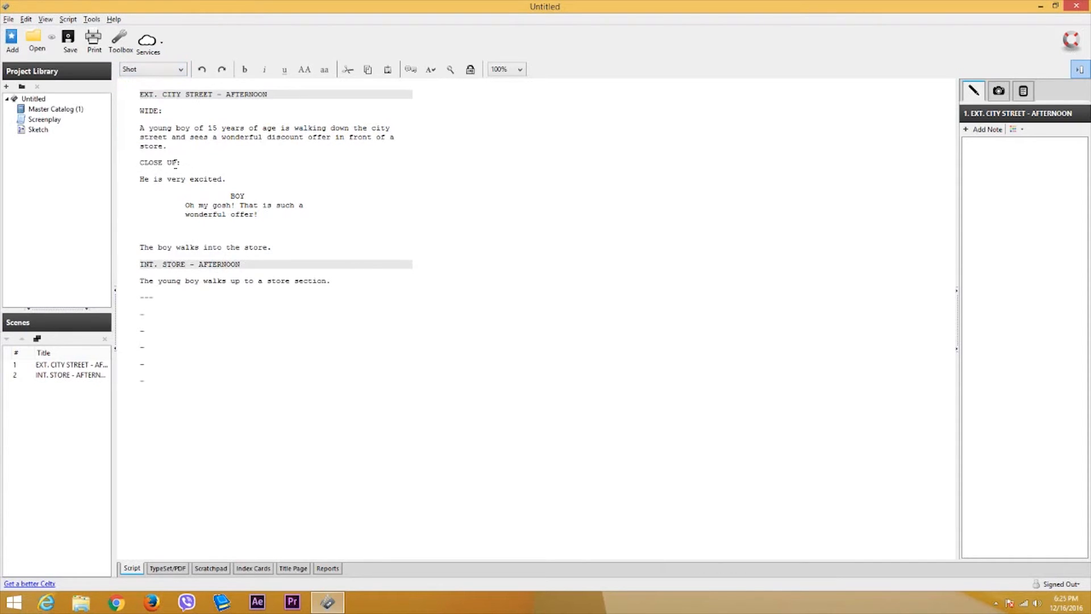
{"action": "type", "text": "ME"}
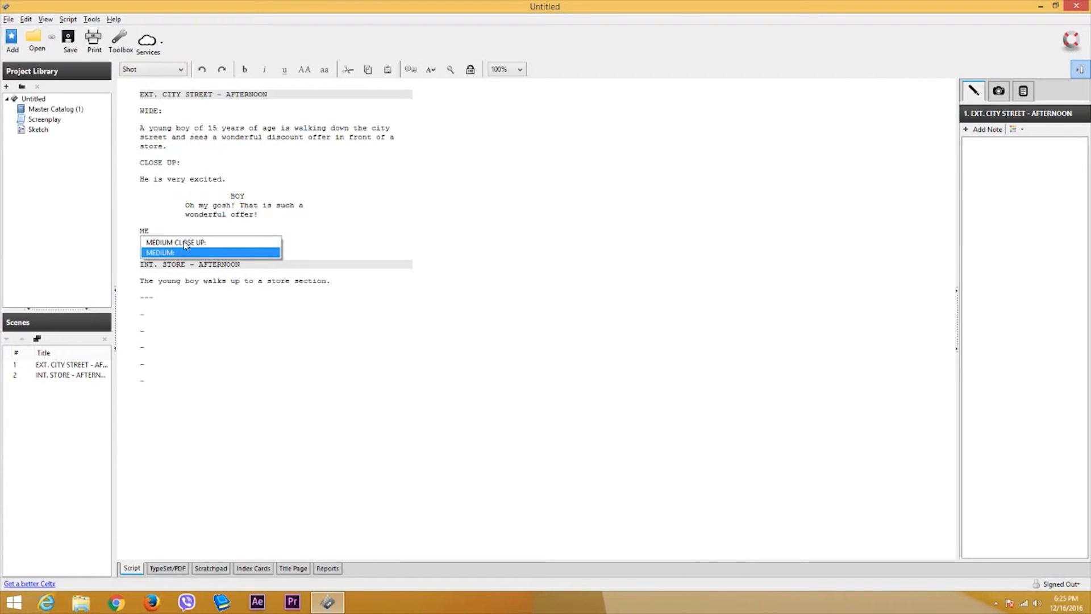
{"action": "left_click", "coordinate": [181, 252]}
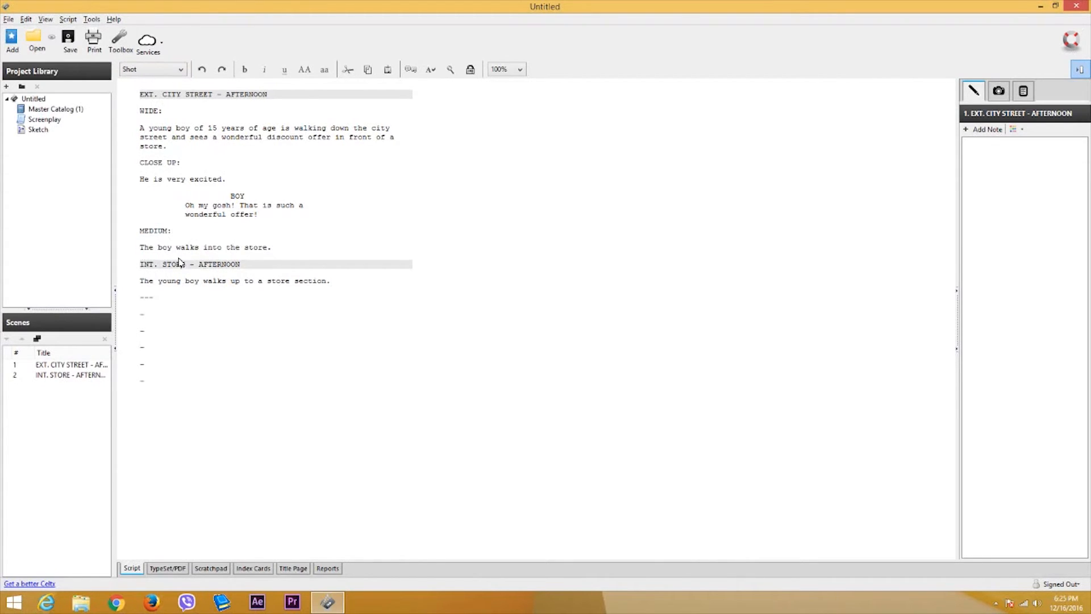
{"action": "left_click", "coordinate": [181, 264]}
- Insert a CROSS FADE: transition line above the WIDE: shot
{"action": "left_click", "coordinate": [154, 111]}
{"action": "left_click", "coordinate": [181, 112]}
{"action": "left_click", "coordinate": [140, 109]}
{"action": "key", "text": "Return"}
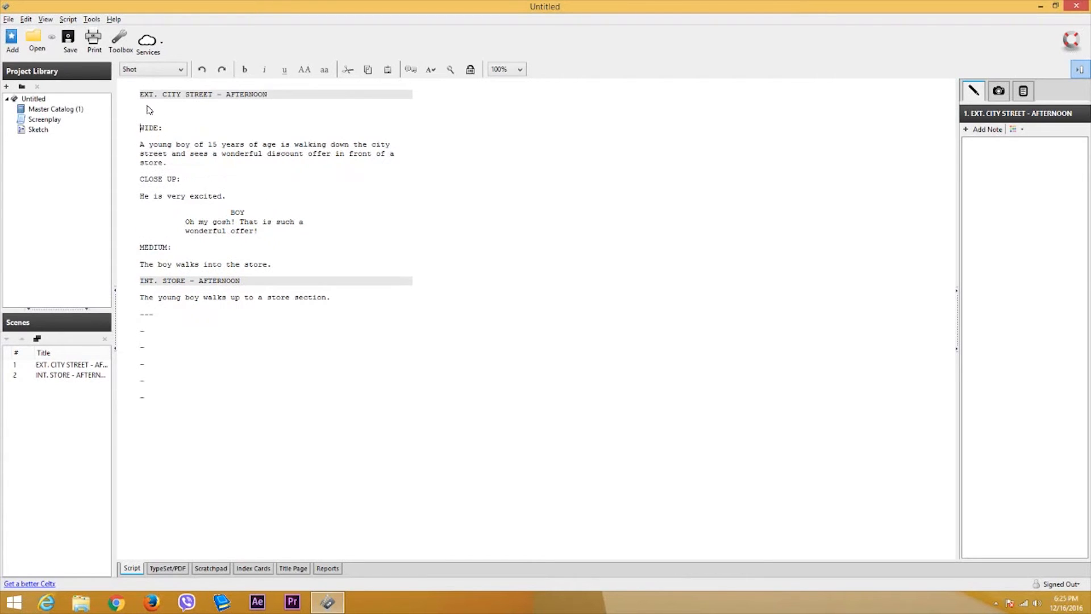
{"action": "left_click", "coordinate": [142, 70]}
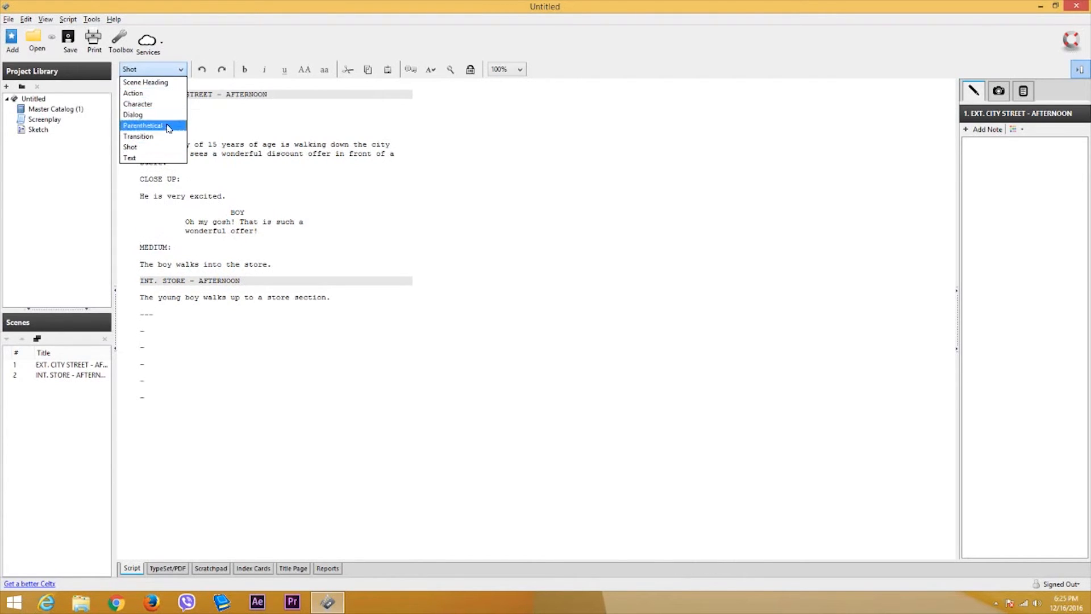
{"action": "left_click", "coordinate": [138, 136]}
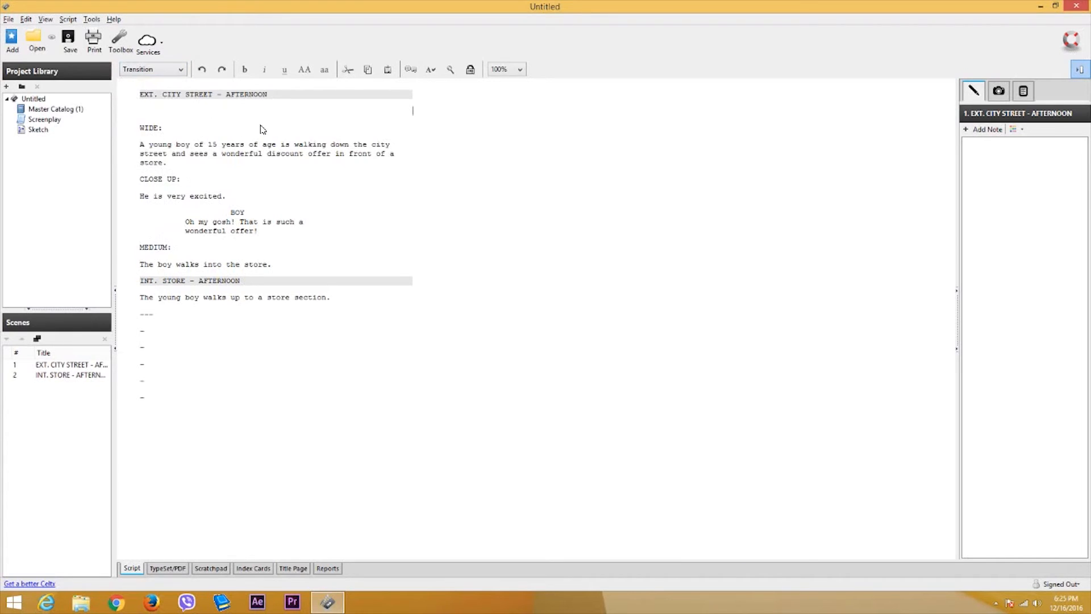
{"action": "type", "text": "CROSS FADE"}
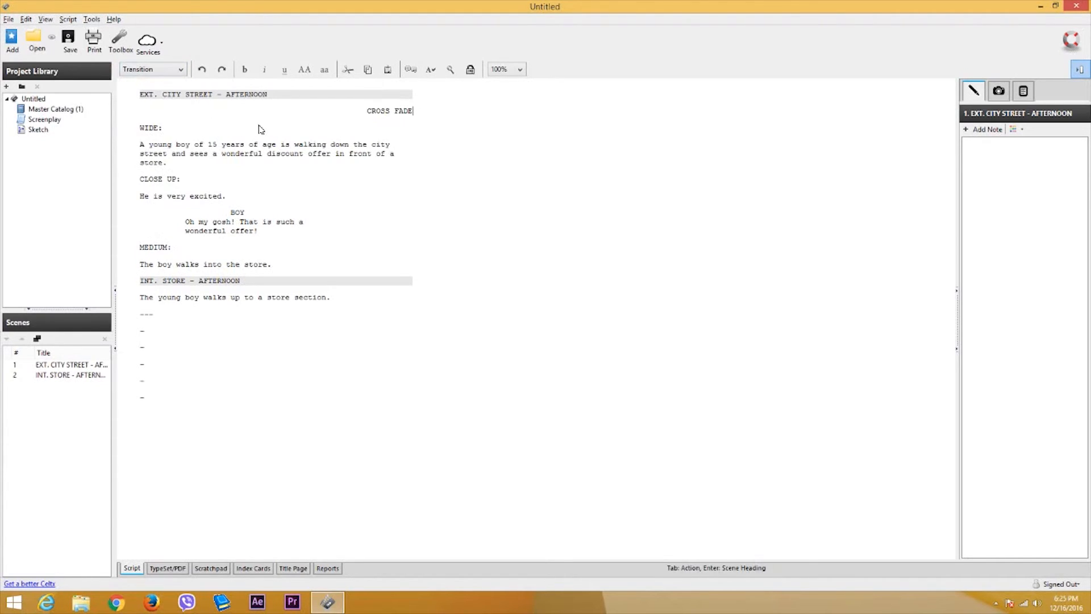
{"action": "type", "text": ":"}
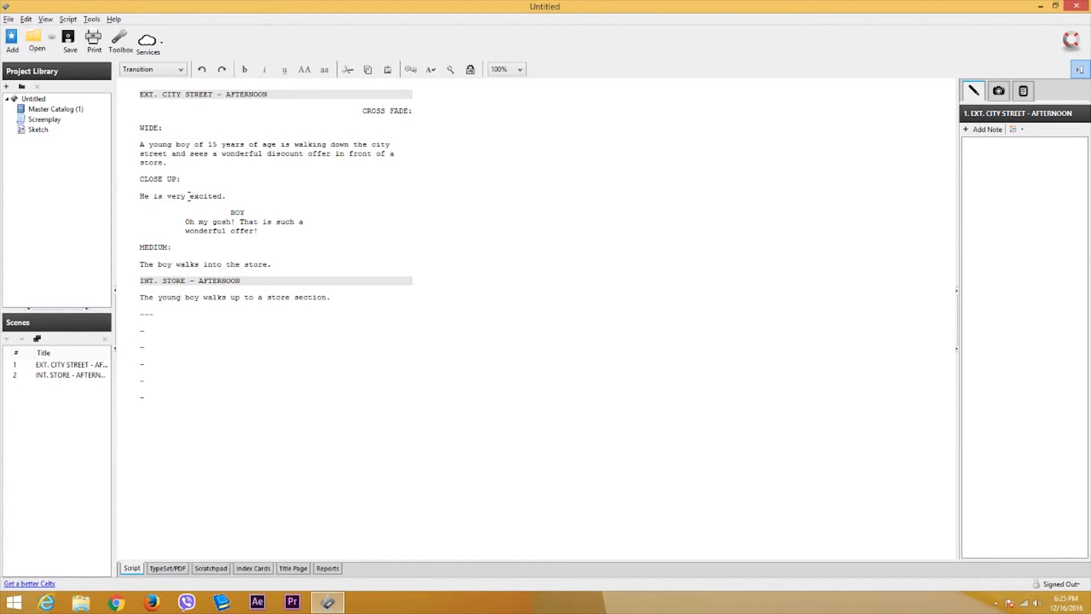
{"action": "left_click", "coordinate": [199, 216]}
- Add a MEDIUM: shot opening the store scene and a blank line above INT. STORE - AFTERNOON
{"action": "left_click", "coordinate": [141, 299]}
{"action": "key", "text": "Return"}
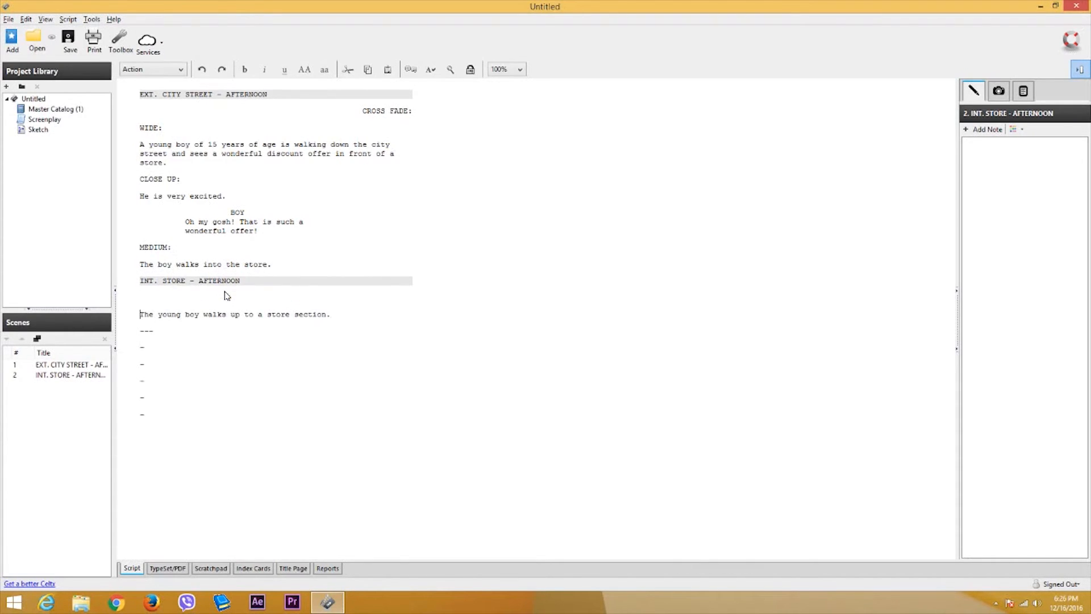
{"action": "left_click", "coordinate": [153, 70]}
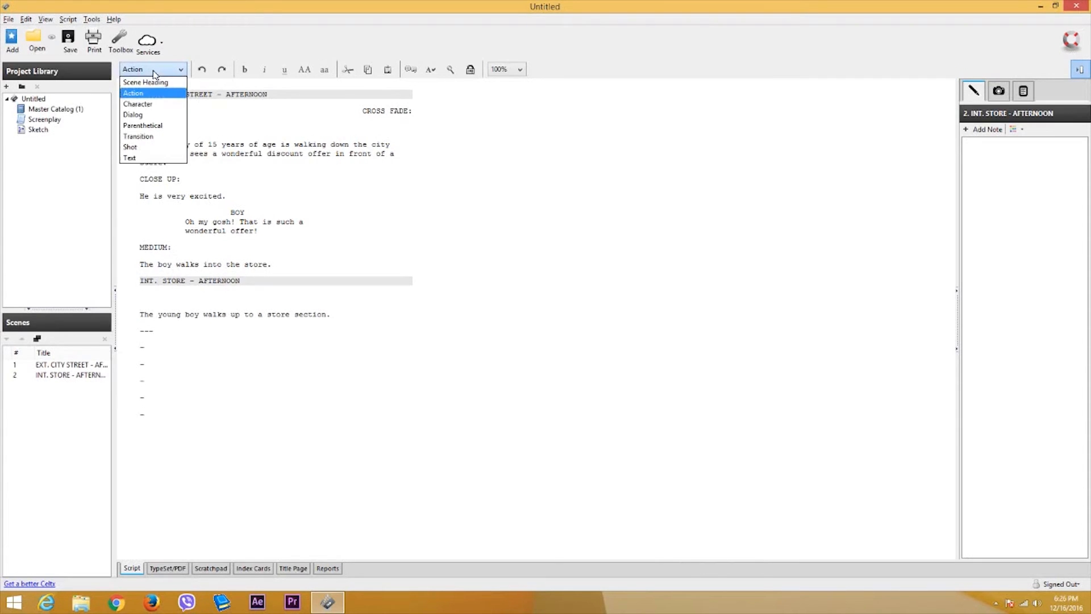
{"action": "left_click", "coordinate": [151, 147]}
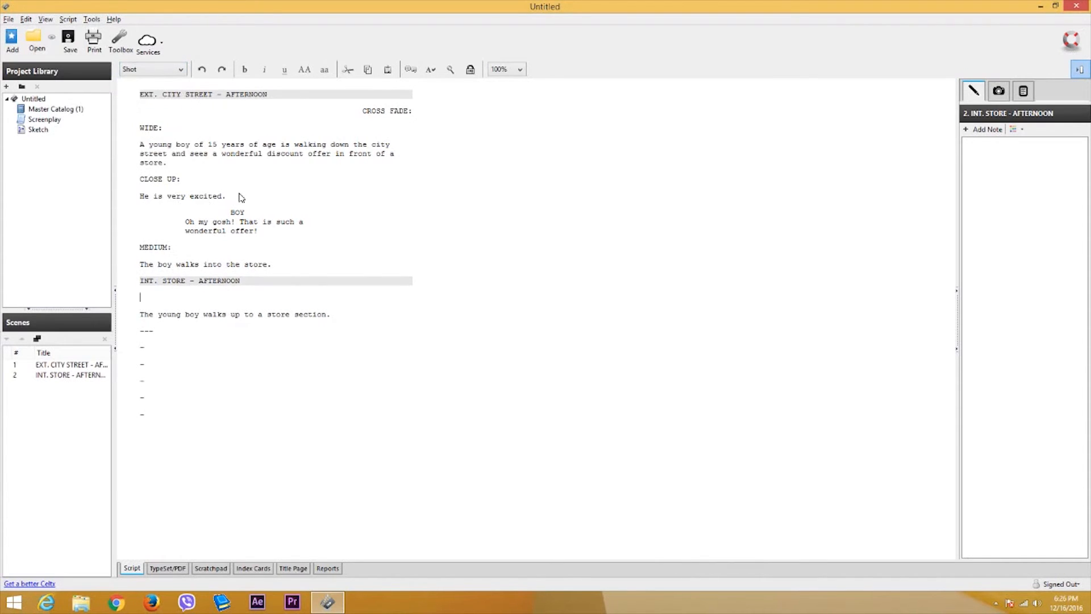
{"action": "type", "text": "ME"}
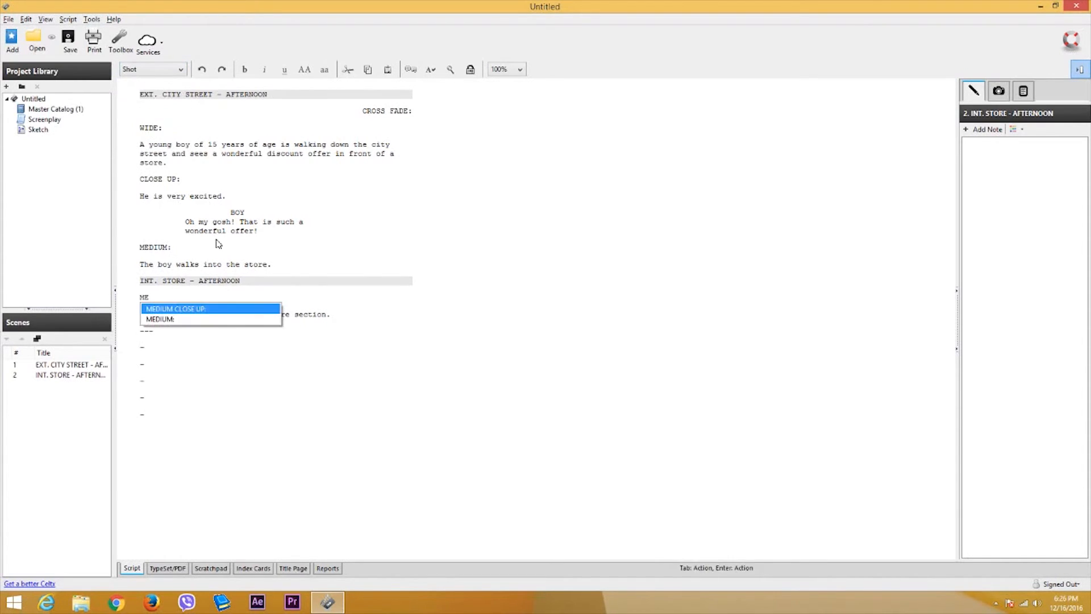
{"action": "left_click", "coordinate": [189, 320]}
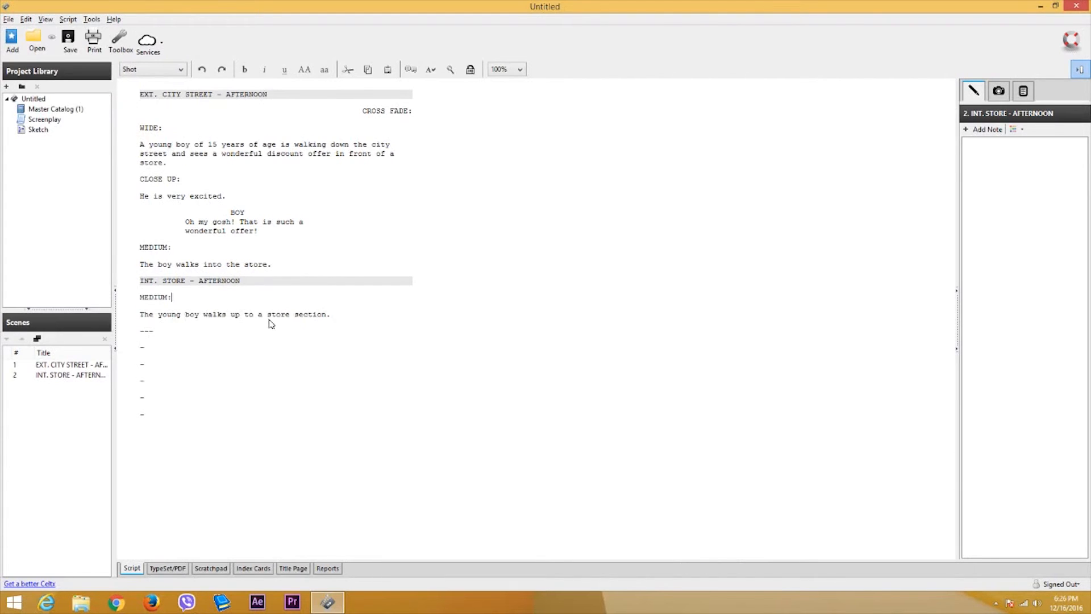
{"action": "left_click", "coordinate": [321, 270]}
{"action": "key", "text": "Return"}
- Turn the blank line before INT. STORE - AFTERNOON into a STRAIGHT CUT: transition
{"action": "key", "text": "Tab"}
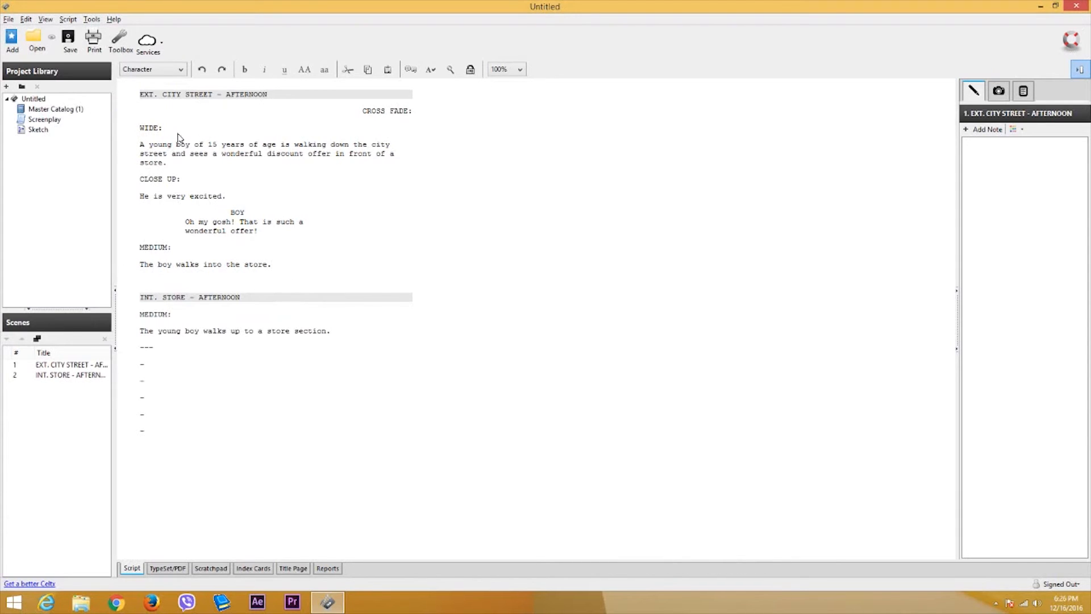
{"action": "left_click", "coordinate": [155, 70]}
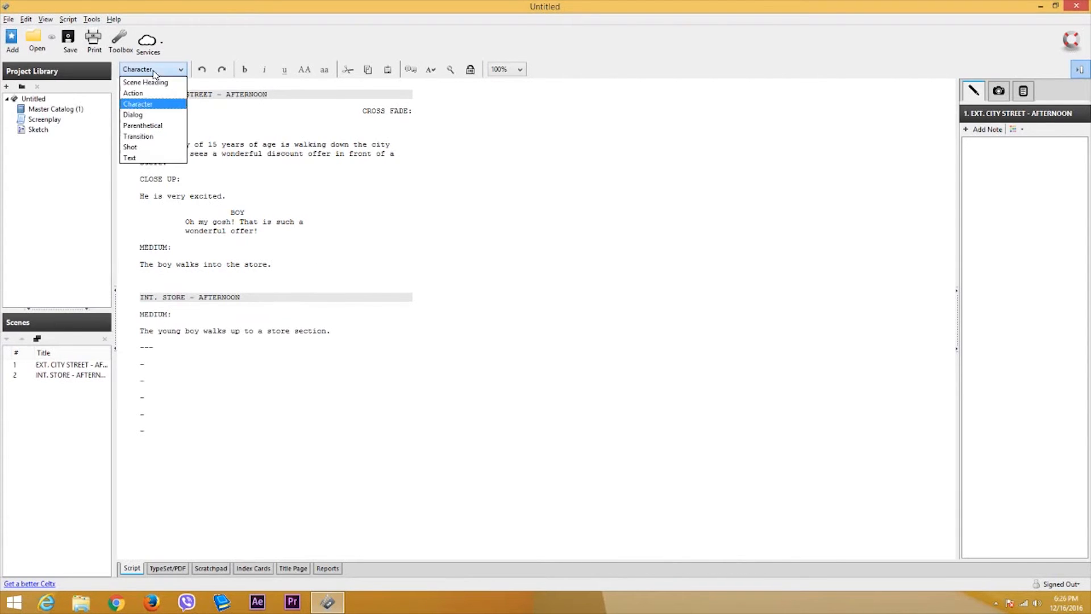
{"action": "left_click", "coordinate": [155, 138]}
{"action": "type", "text": "STRAIGHT"}
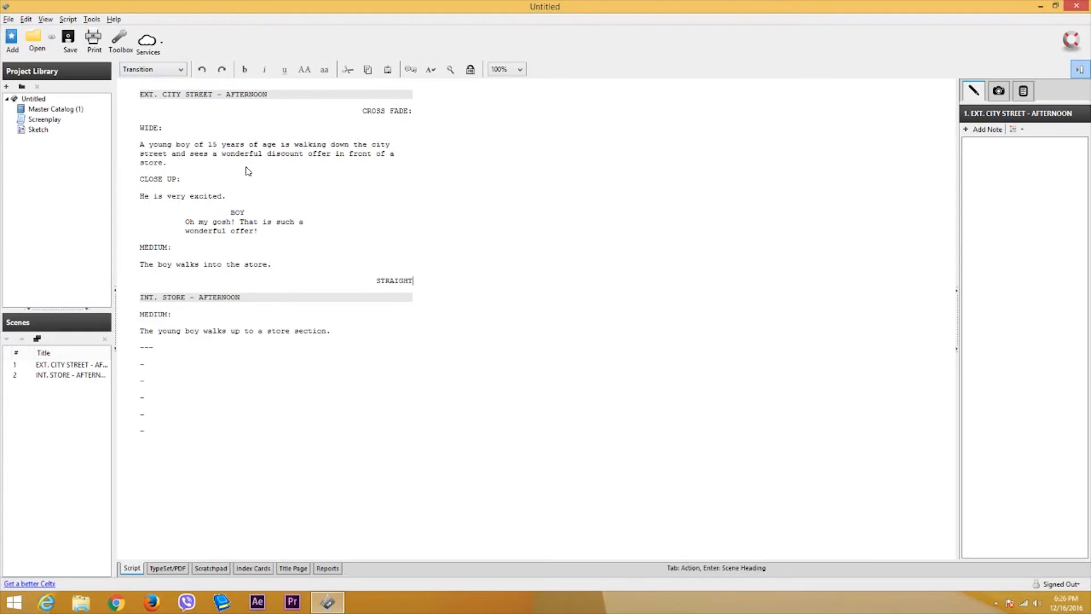
{"action": "type", "text": " CUT:"}
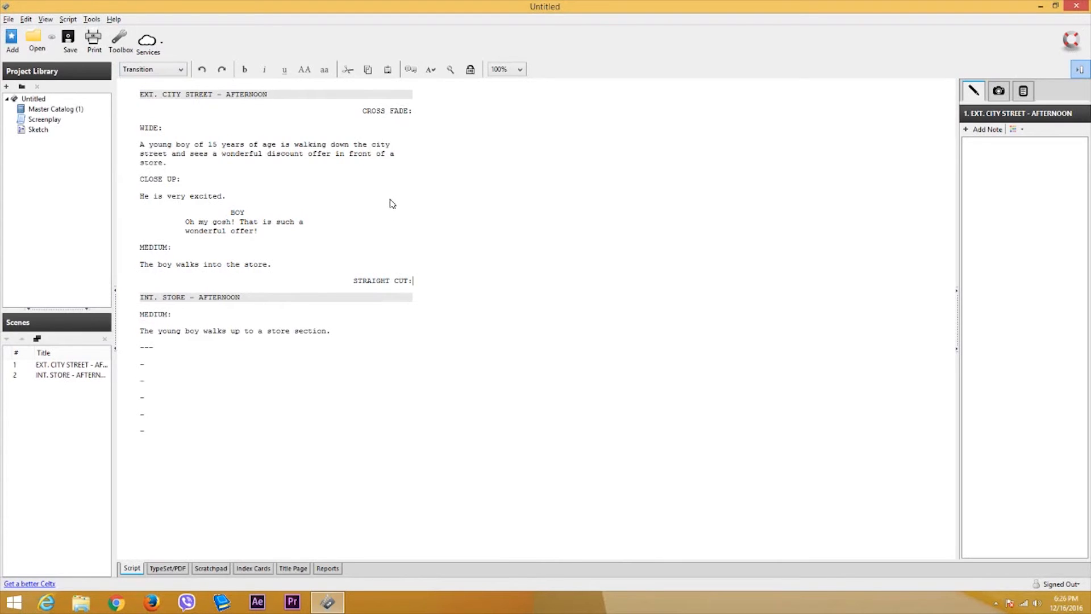
- Review the first scene by selecting the heading, CROSS FADE:, STRAIGHT CUT: and action text
{"action": "left_click", "coordinate": [279, 153]}
{"action": "left_click_drag", "start_coordinate": [151, 94], "coordinate": [245, 95]}
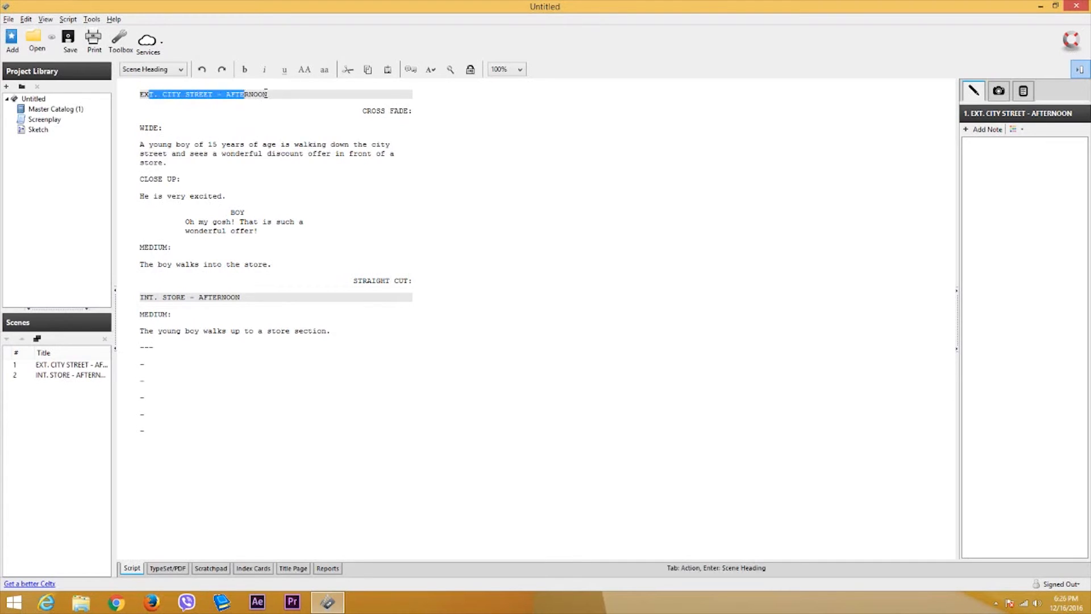
{"action": "left_click", "coordinate": [264, 94]}
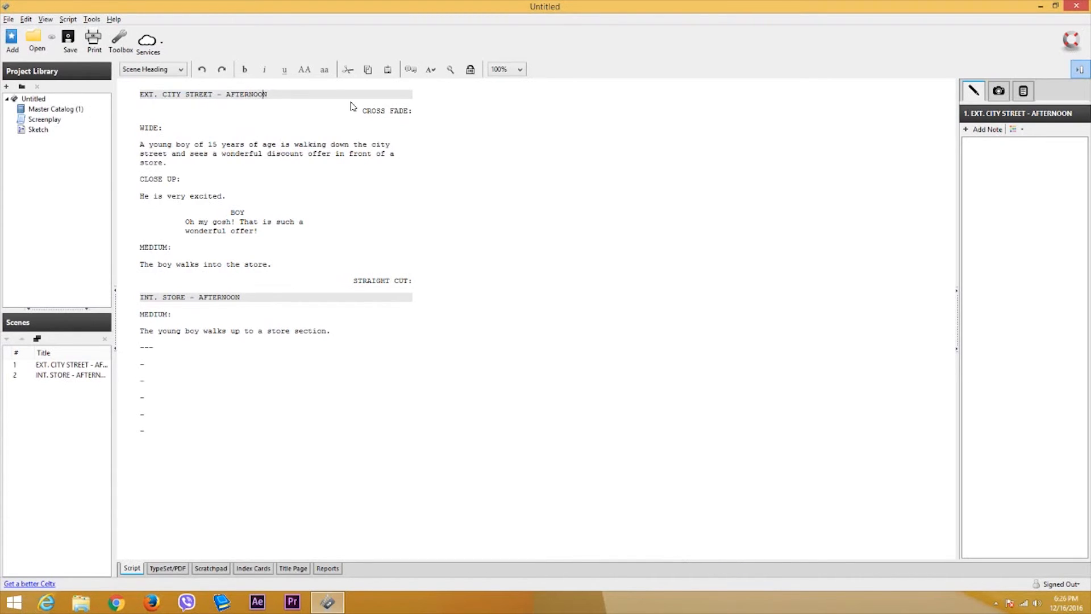
{"action": "left_click_drag", "start_coordinate": [373, 110], "coordinate": [403, 110]}
{"action": "left_click_drag", "start_coordinate": [359, 280], "coordinate": [406, 289]}
{"action": "left_click_drag", "start_coordinate": [373, 110], "coordinate": [403, 113]}
{"action": "left_click", "coordinate": [152, 120]}
{"action": "left_click_drag", "start_coordinate": [165, 163], "coordinate": [140, 144]}
{"action": "left_click", "coordinate": [171, 178]}
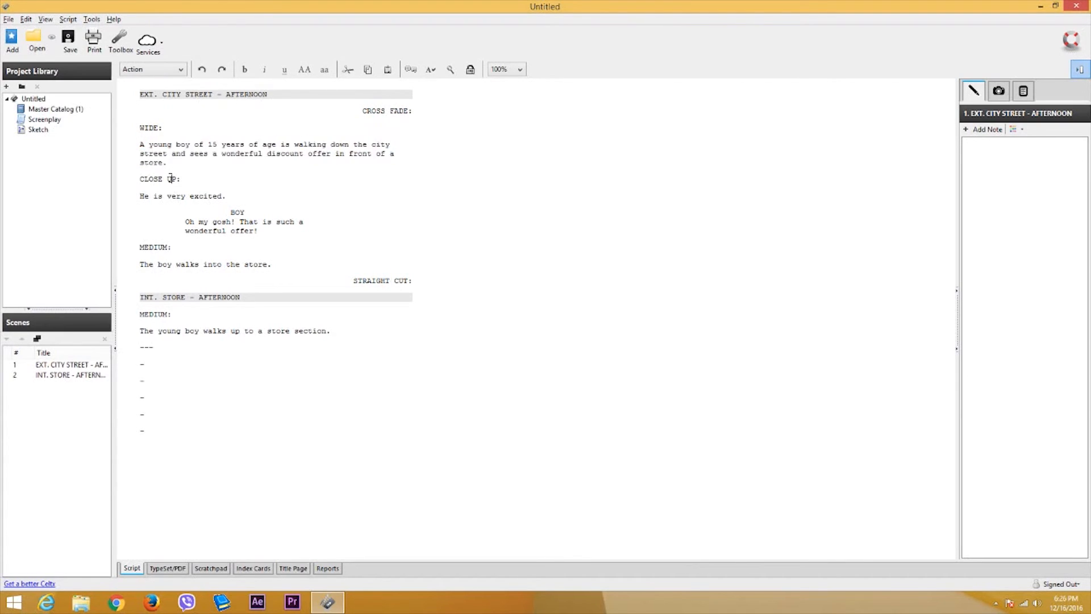
{"action": "left_click", "coordinate": [212, 196]}
{"action": "left_click", "coordinate": [238, 209]}
{"action": "left_click", "coordinate": [239, 230]}
- Browse the element-type list, then open it with the caret on 'He is very excited.'
{"action": "left_click", "coordinate": [181, 69]}
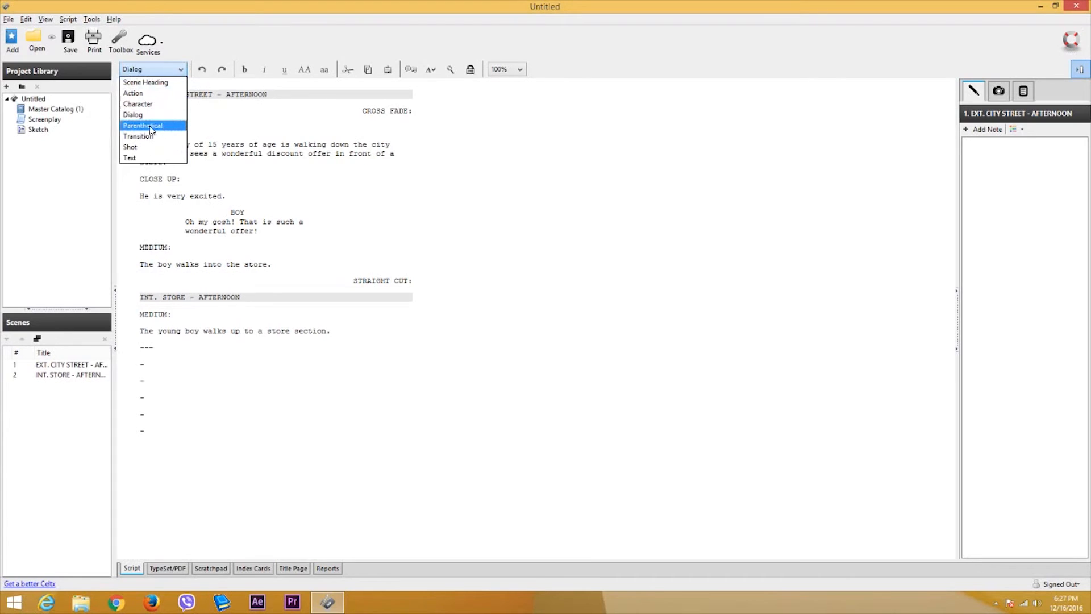
{"action": "left_click", "coordinate": [228, 181]}
{"action": "left_click", "coordinate": [139, 71]}
{"action": "left_click", "coordinate": [280, 184]}
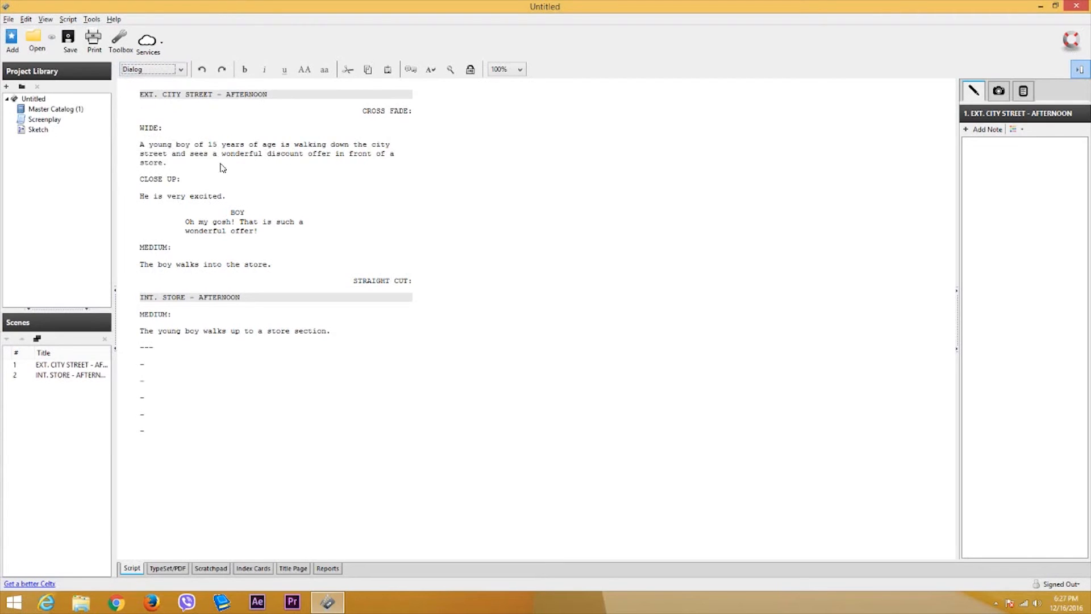
{"action": "left_click", "coordinate": [169, 164]}
{"action": "left_click_drag", "start_coordinate": [167, 163], "coordinate": [140, 145]}
{"action": "left_click", "coordinate": [172, 165]}
{"action": "left_click_drag", "start_coordinate": [145, 178], "coordinate": [177, 179]}
{"action": "left_click", "coordinate": [147, 195]}
{"action": "left_click", "coordinate": [152, 69]}
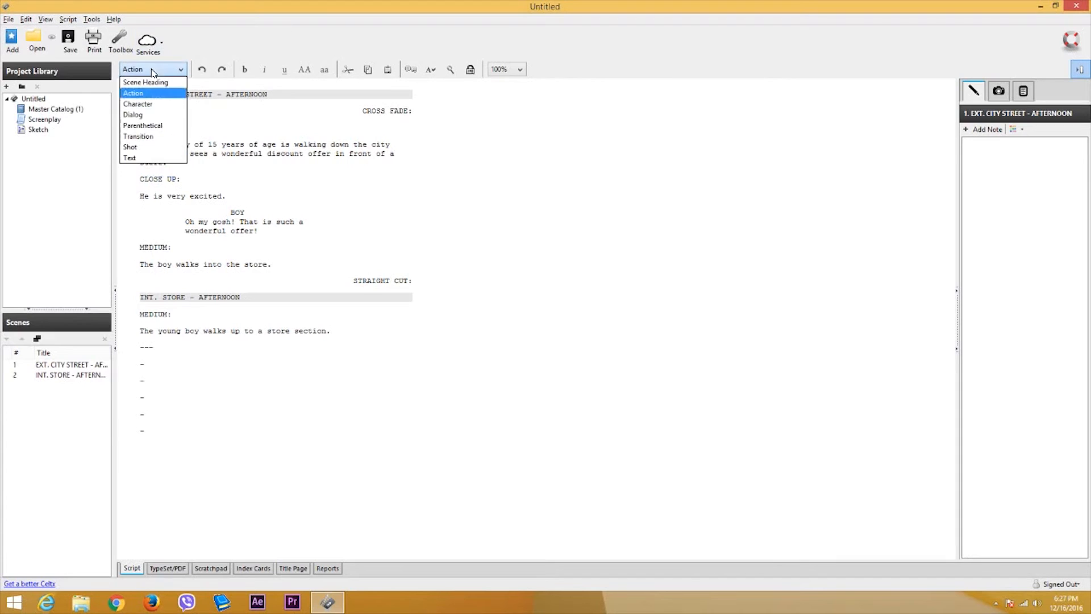
- Add the parenthetical '(The camera focuses on the boy's eyes)' on a new line under CLOSE UP:
{"action": "left_click", "coordinate": [145, 126]}
{"action": "key", "text": "ctrl+z"}
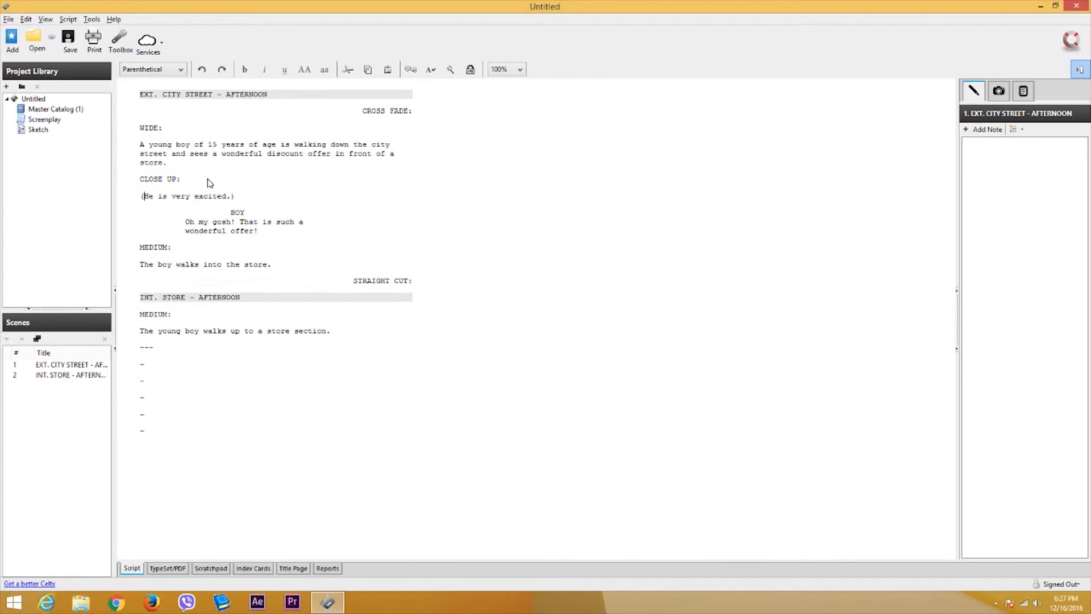
{"action": "key", "text": "ctrl+z"}
{"action": "key", "text": "Return"}
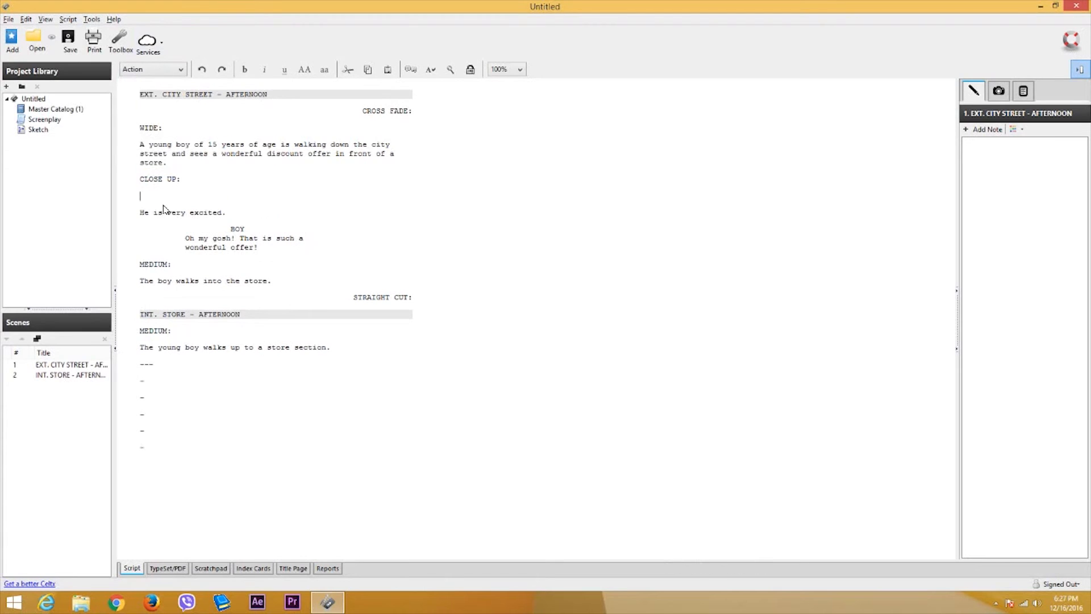
{"action": "left_click", "coordinate": [148, 69]}
{"action": "left_click", "coordinate": [145, 126]}
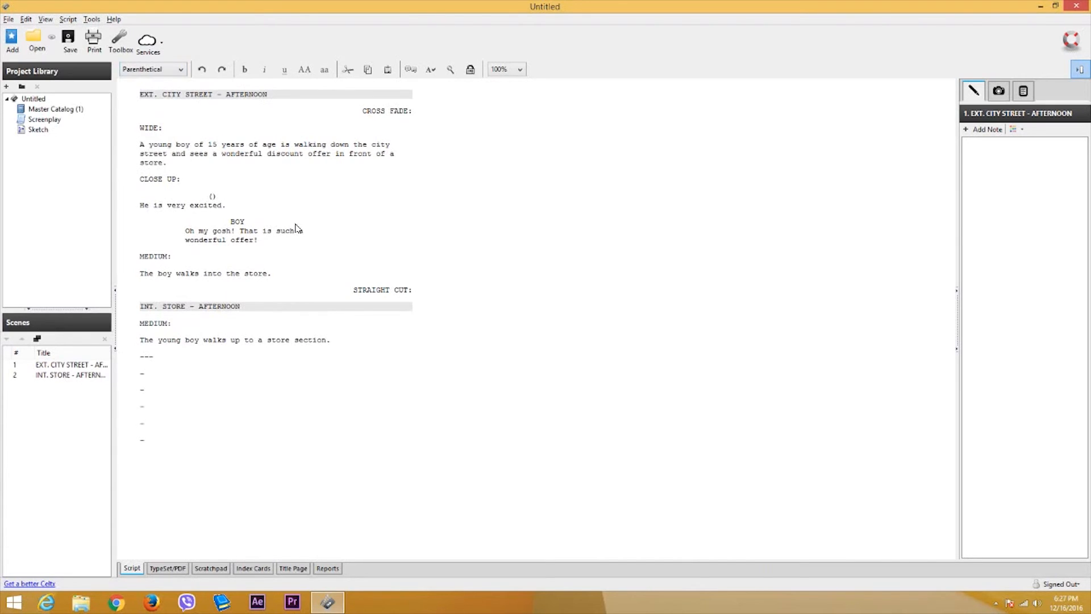
{"action": "type", "text": "The camera focuses o"}
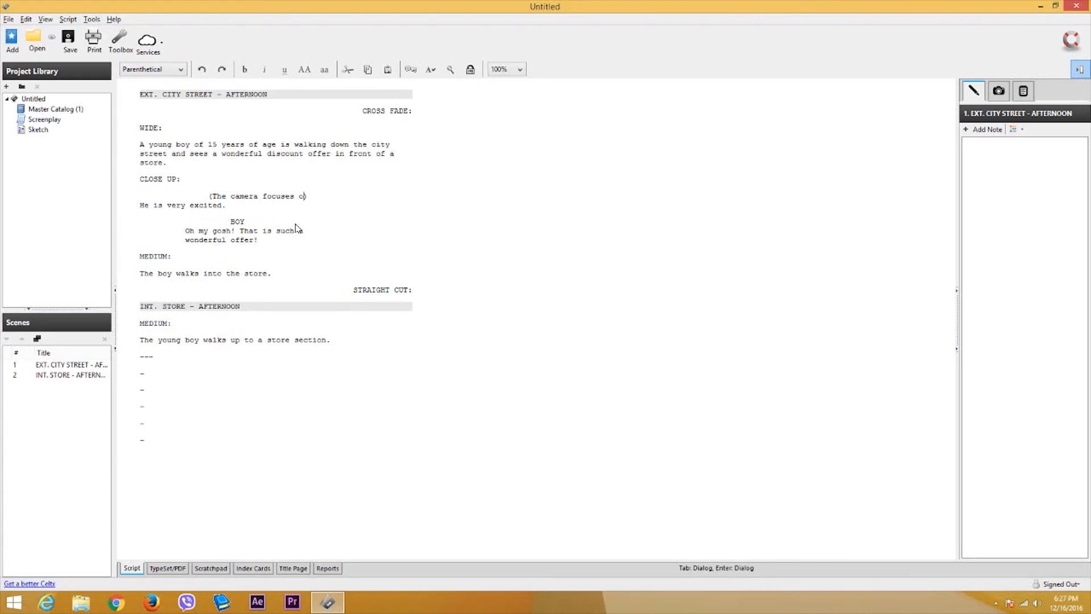
{"action": "type", "text": "n the boy's"}
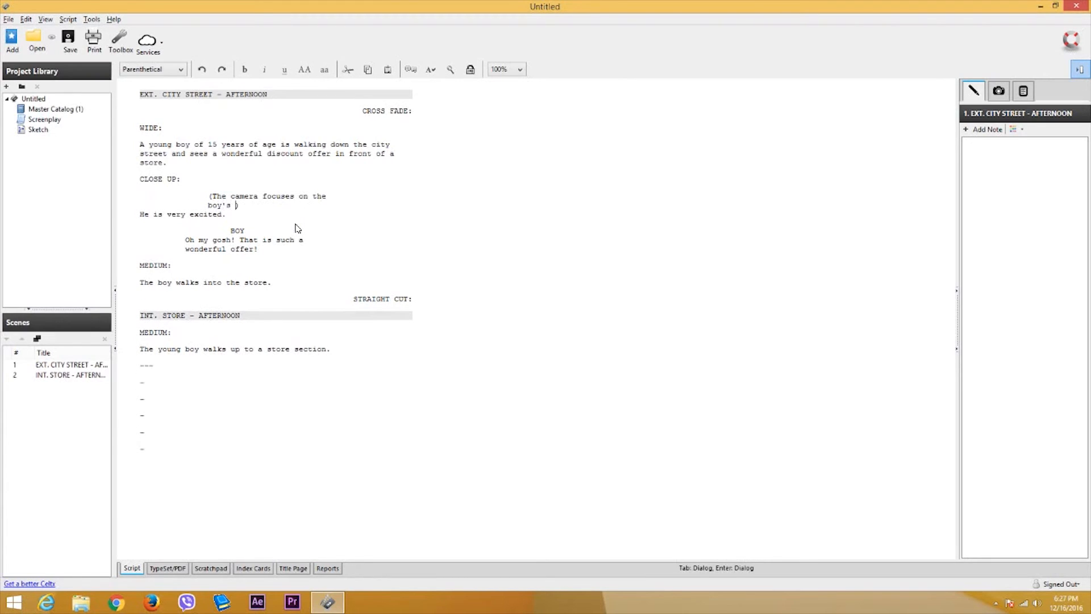
{"action": "type", "text": " eyes"}
- Select and review the new camera parenthetical text
{"action": "left_click_drag", "start_coordinate": [226, 196], "coordinate": [249, 205]}
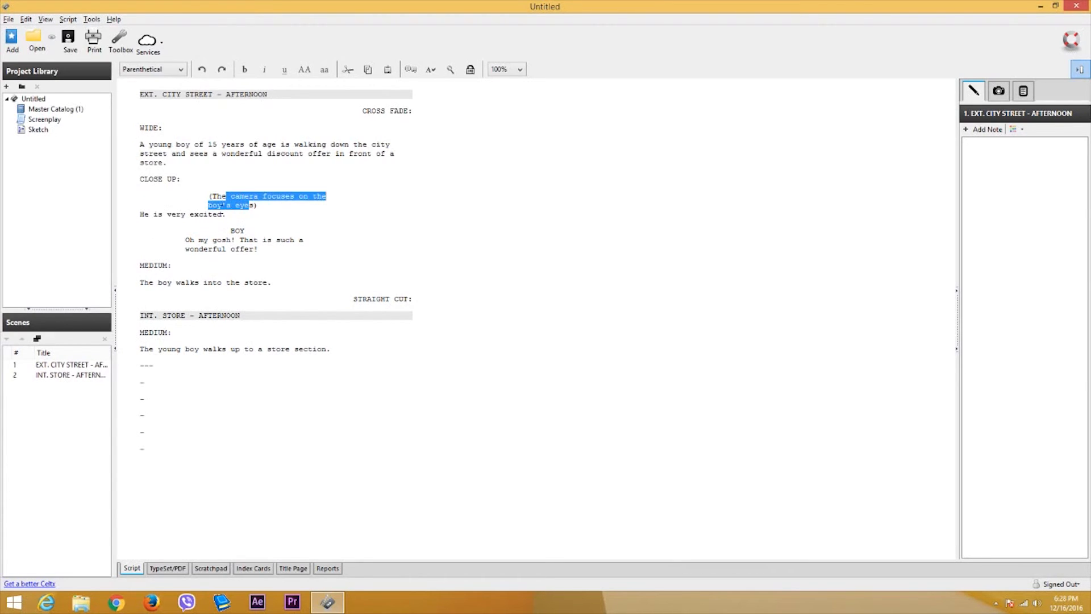
{"action": "left_click", "coordinate": [258, 219]}
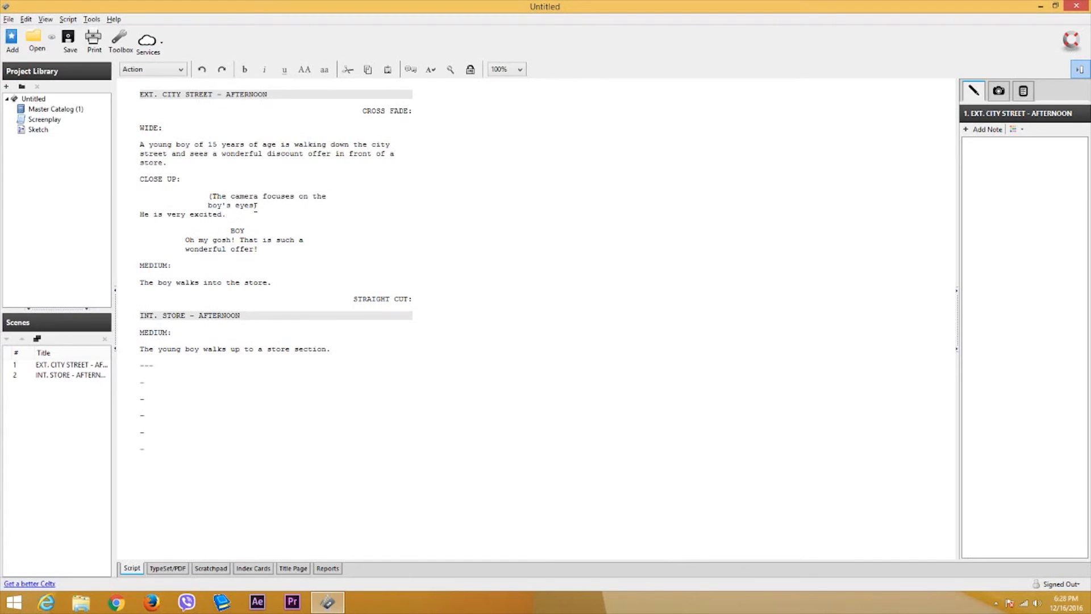
{"action": "mouse_move", "coordinate": [257, 206]}
{"action": "left_mouse_down"}
{"action": "mouse_move", "coordinate": [211, 196]}
{"action": "mouse_move", "coordinate": [259, 208]}
{"action": "left_mouse_up"}
{"action": "left_click", "coordinate": [235, 215]}
{"action": "left_click", "coordinate": [249, 206]}
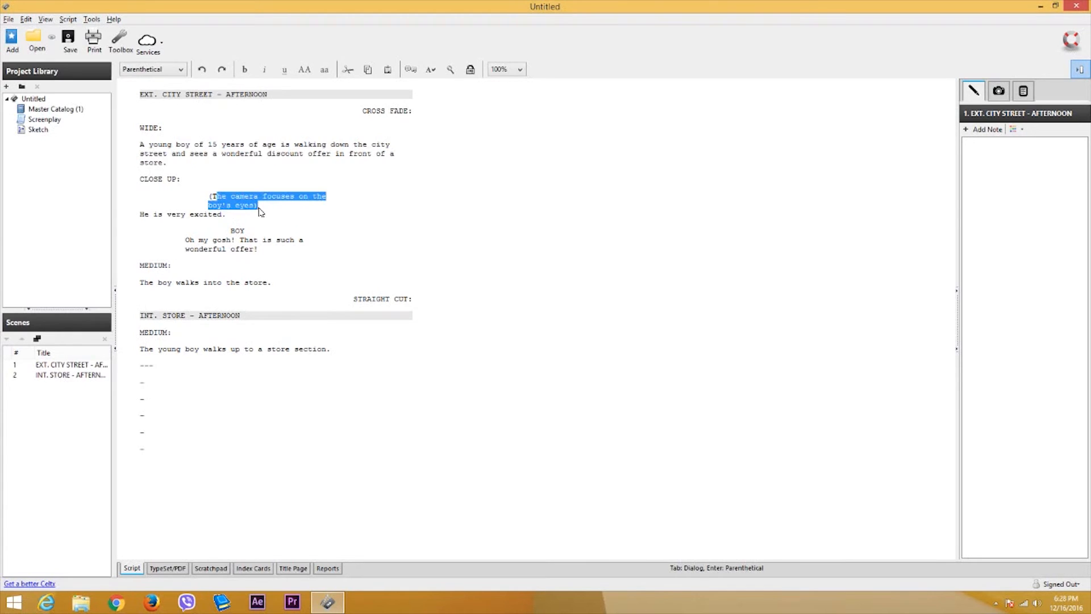
{"action": "left_click", "coordinate": [267, 251]}
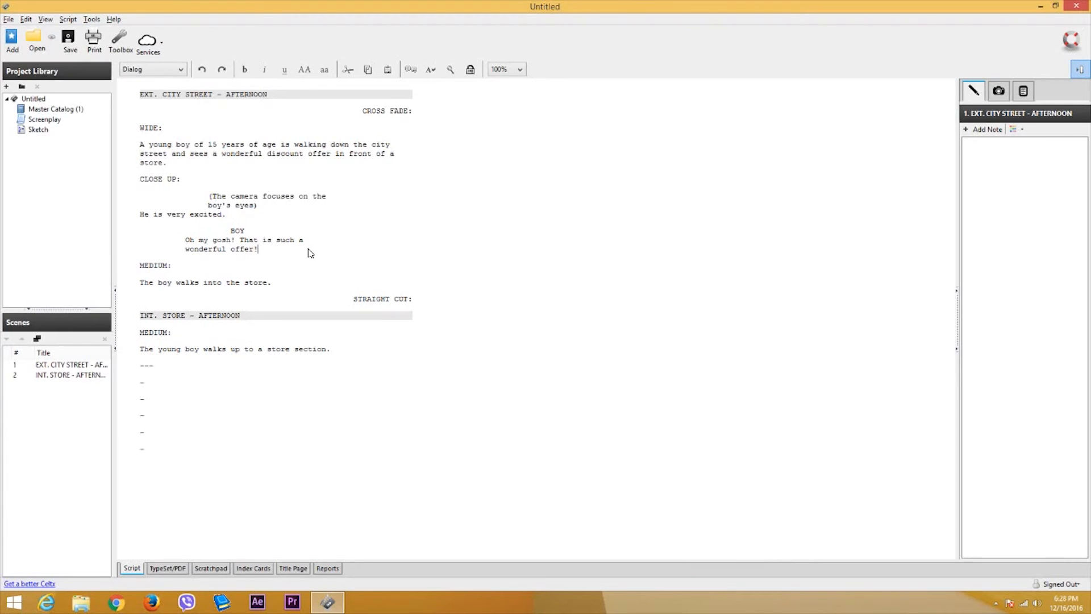
- Add '(He is very excited)' as a parenthetical under BOY and a blank line below MEDIUM:
{"action": "left_click", "coordinate": [157, 69]}
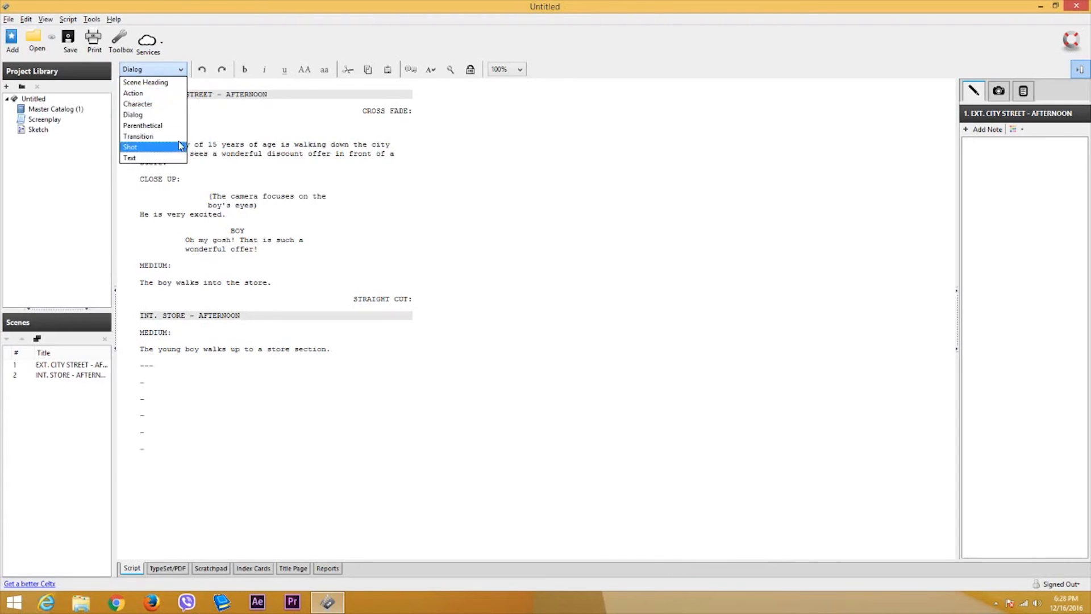
{"action": "left_click", "coordinate": [143, 125]}
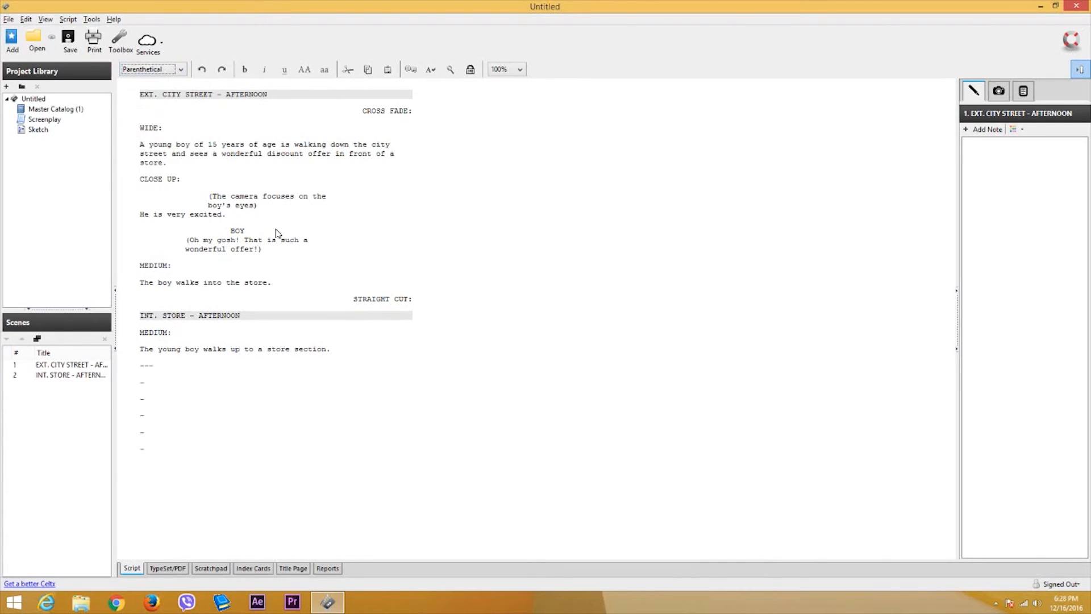
{"action": "key", "text": "ctrl+z"}
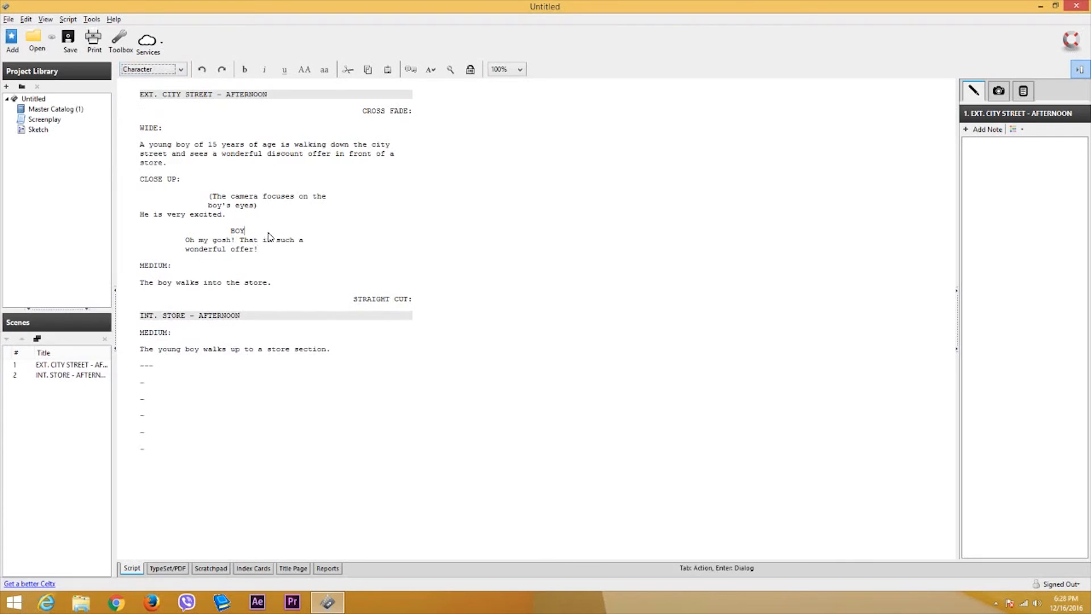
{"action": "key", "text": "Return"}
{"action": "left_click", "coordinate": [158, 69]}
{"action": "left_click", "coordinate": [159, 125]}
{"action": "type", "text": "He is "}
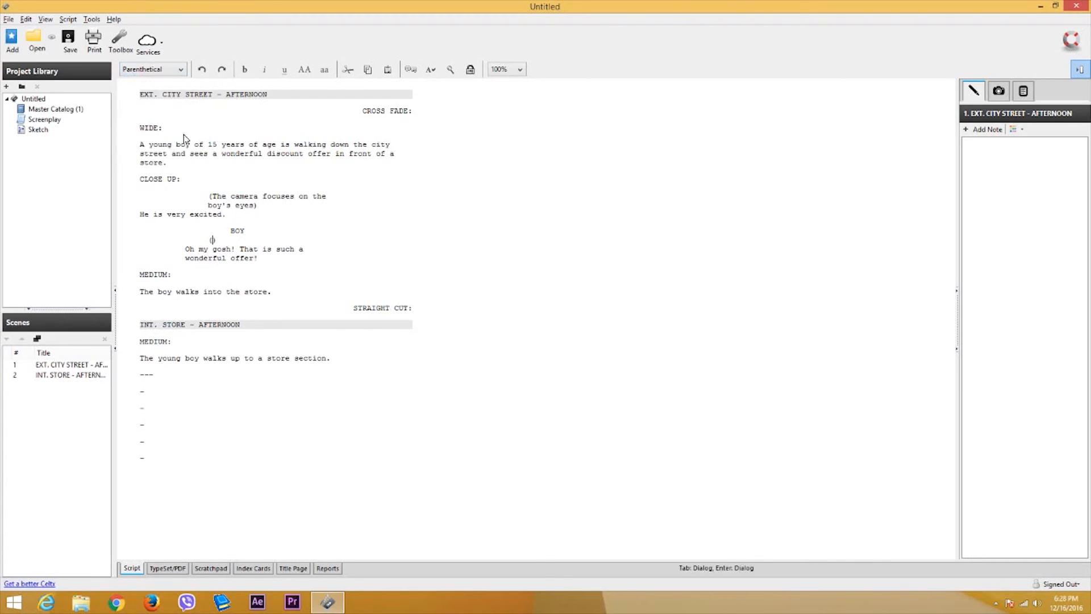
{"action": "type", "text": "very excited"}
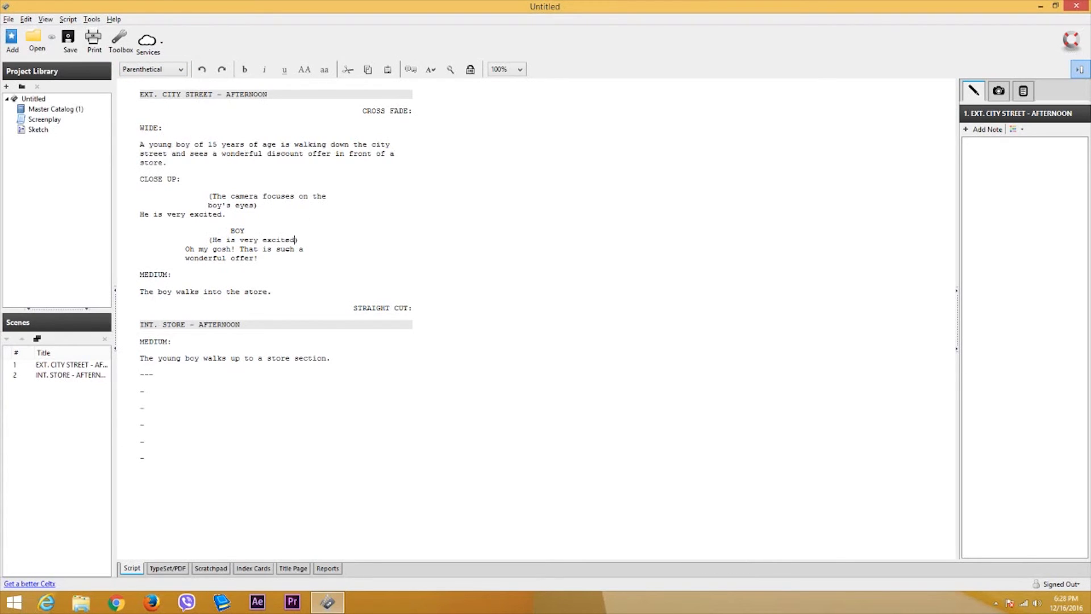
{"action": "left_click", "coordinate": [257, 287]}
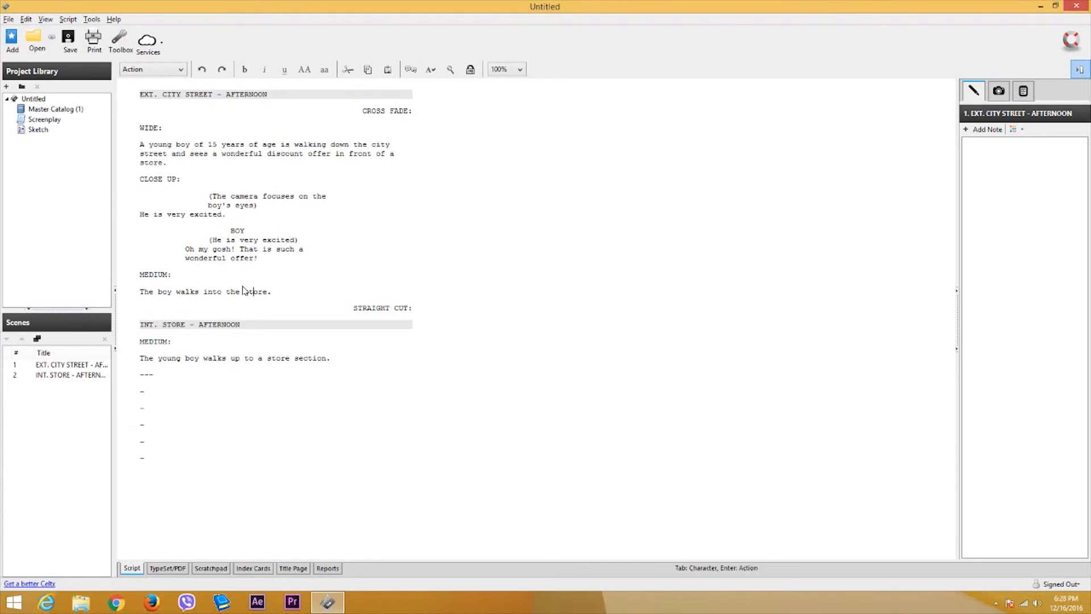
{"action": "key", "text": "Return"}
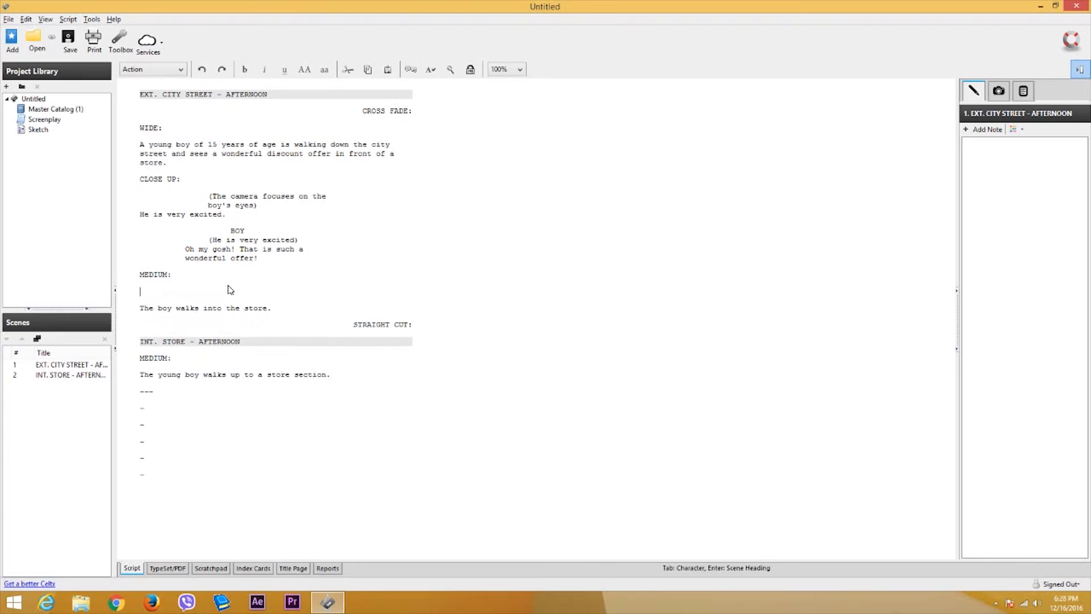
- Add the '(He is very happy.)' parenthetical under MEDIUM: and end the other two parentheticals with periods
{"action": "left_click", "coordinate": [168, 70]}
{"action": "left_click", "coordinate": [147, 126]}
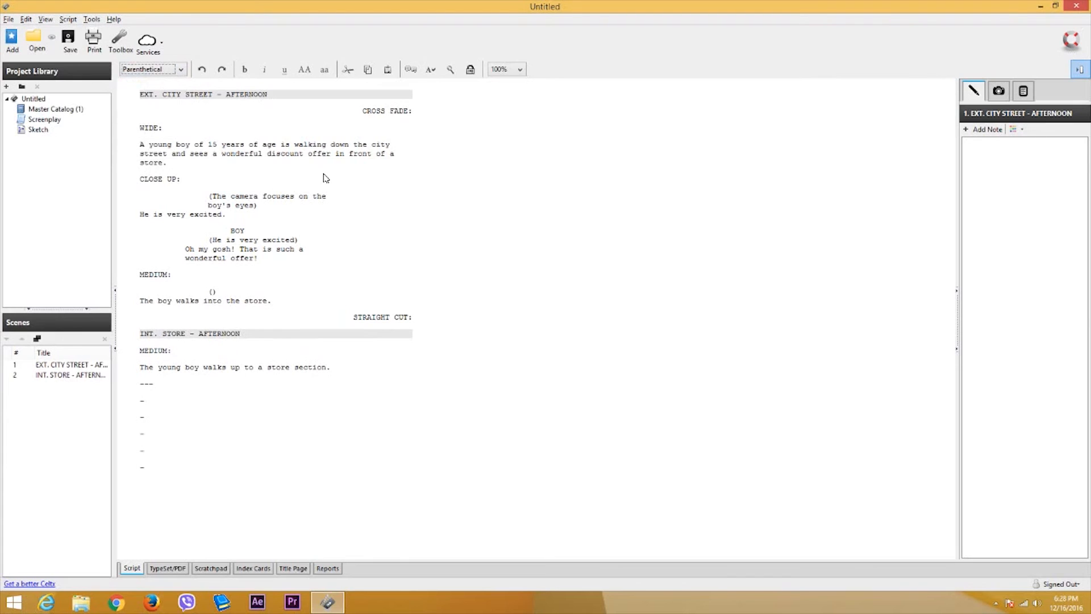
{"action": "type", "text": "He is very happy"}
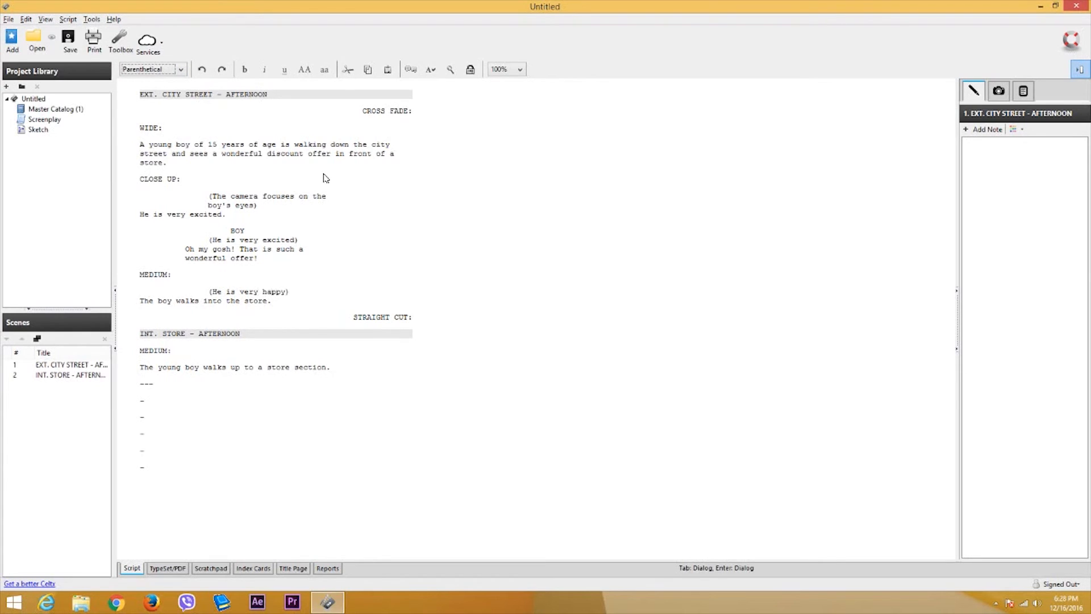
{"action": "type", "text": "."}
{"action": "left_click", "coordinate": [295, 239]}
{"action": "type", "text": "."}
{"action": "left_click", "coordinate": [255, 205]}
{"action": "type", "text": "."}
- Review the three parentheticals by selecting them and checking their element type
{"action": "left_click", "coordinate": [224, 180]}
{"action": "left_click", "coordinate": [200, 144]}
{"action": "left_click", "coordinate": [249, 239]}
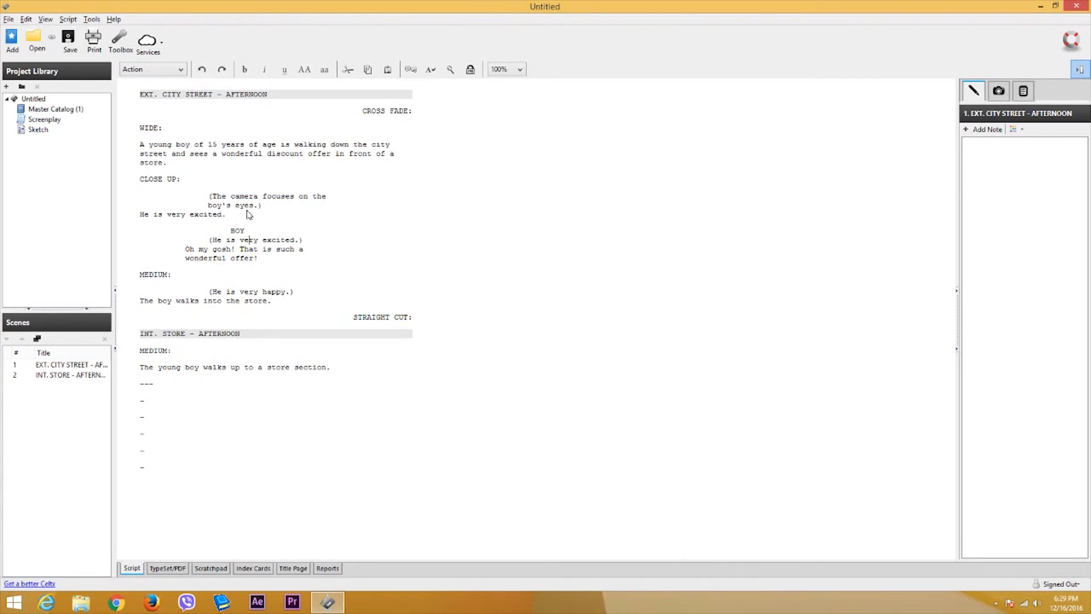
{"action": "left_click_drag", "start_coordinate": [248, 190], "coordinate": [262, 230]}
{"action": "left_click", "coordinate": [309, 237]}
{"action": "left_click_drag", "start_coordinate": [291, 291], "coordinate": [241, 183]}
{"action": "left_click", "coordinate": [350, 244]}
{"action": "left_click", "coordinate": [271, 195]}
{"action": "left_click", "coordinate": [156, 69]}
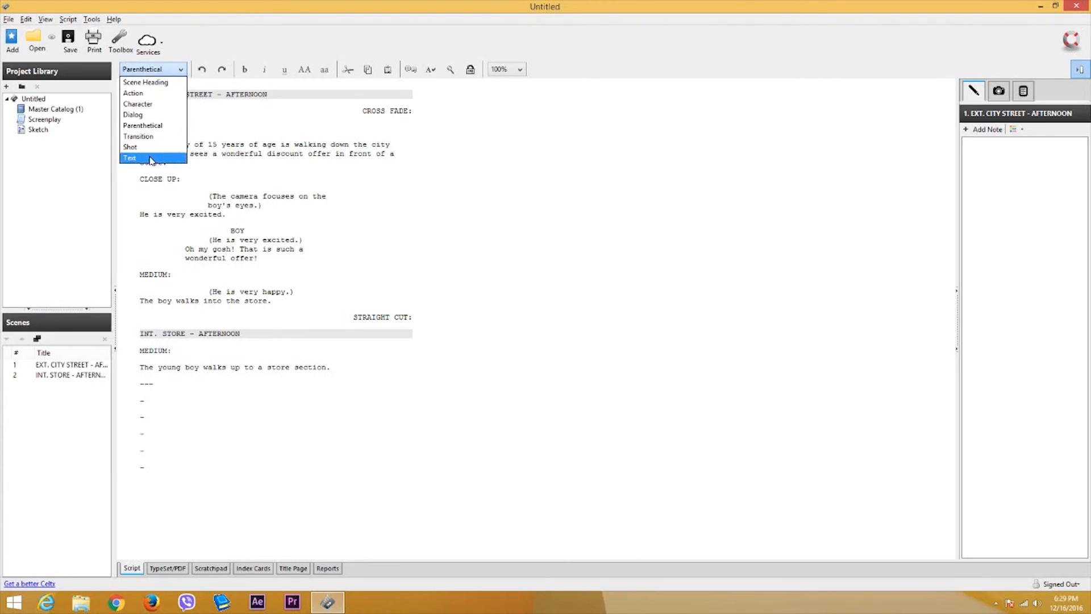
{"action": "left_click", "coordinate": [472, 255]}
{"action": "left_click", "coordinate": [140, 95]}
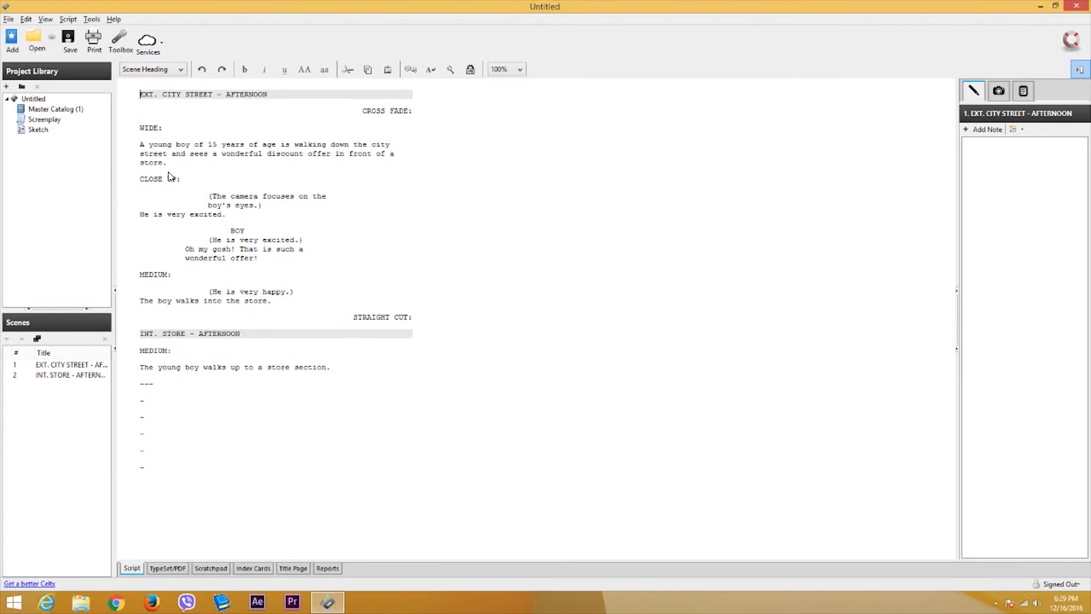
- Add a Text line 'Movie Name : - Walking to the Store' above EXT. CITY STREET - AFTERNOON
{"action": "key", "text": "Return"}
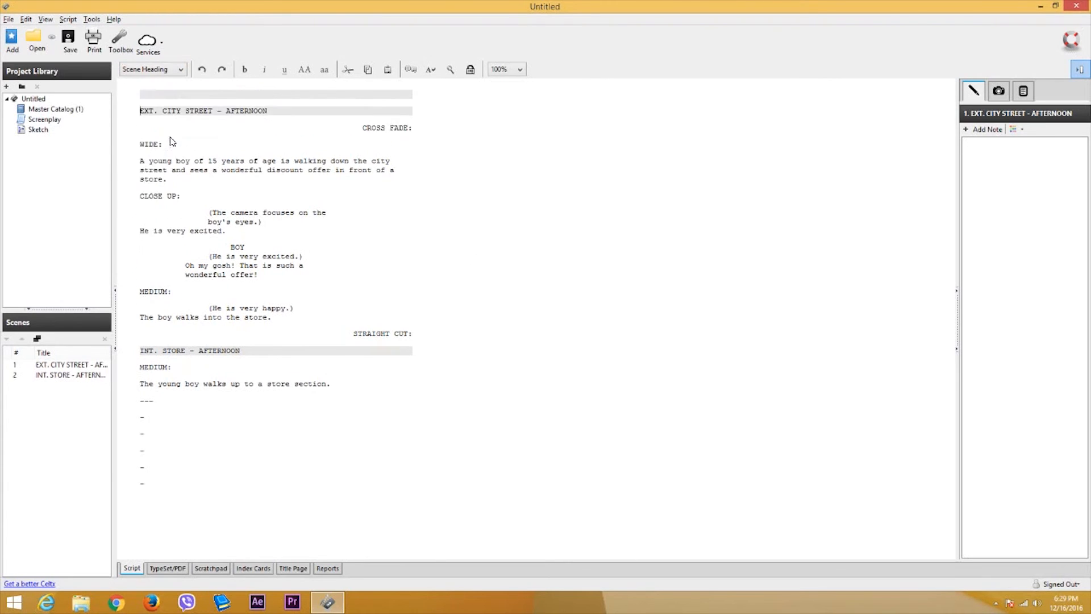
{"action": "key", "text": "Return"}
{"action": "key", "text": "Down"}
{"action": "key", "text": "Down"}
{"action": "key", "text": "Down"}
{"action": "key", "text": "Down"}
{"action": "key", "text": "Down"}
{"action": "key", "text": "Down"}
{"action": "key", "text": "Down"}
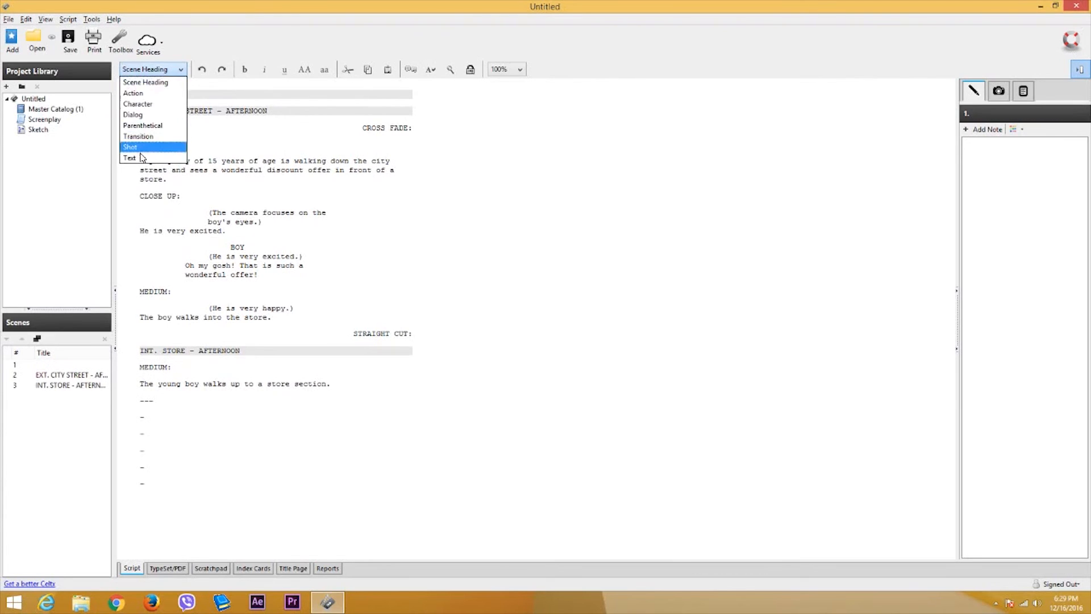
{"action": "key", "text": "Return"}
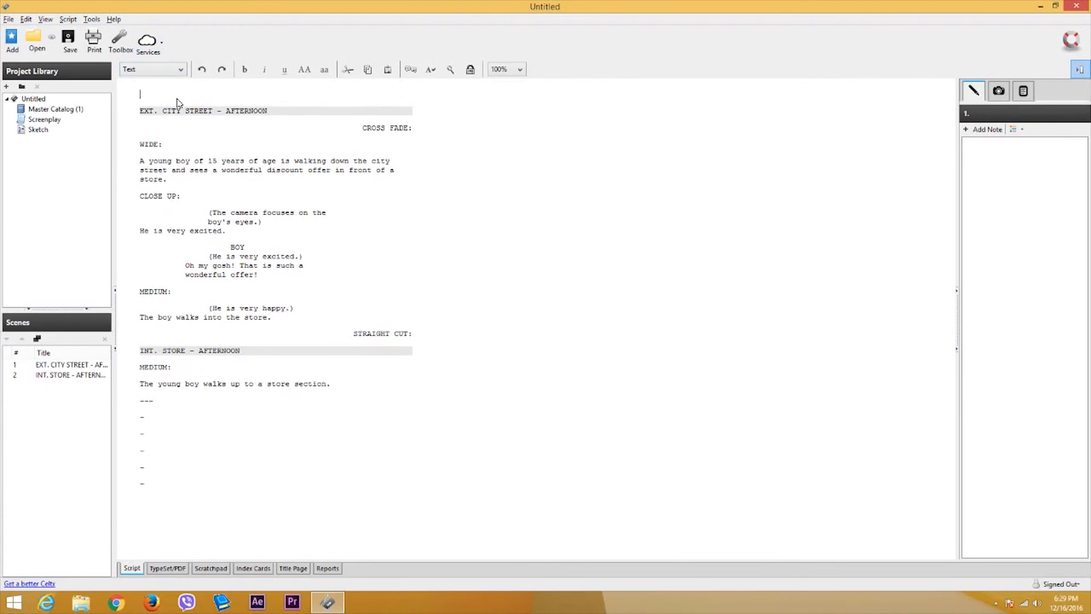
{"action": "type", "text": "Movie Name : - Walking to the S"}
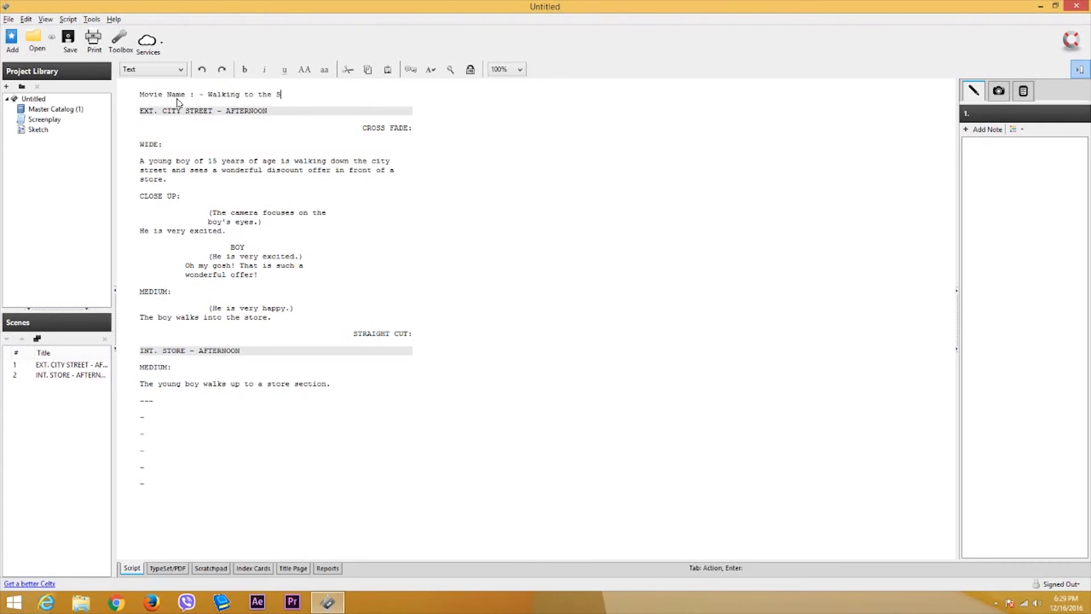
{"action": "type", "text": "tore"}
{"action": "left_click", "coordinate": [240, 93]}
{"action": "left_click_drag", "start_coordinate": [294, 95], "coordinate": [140, 94]}
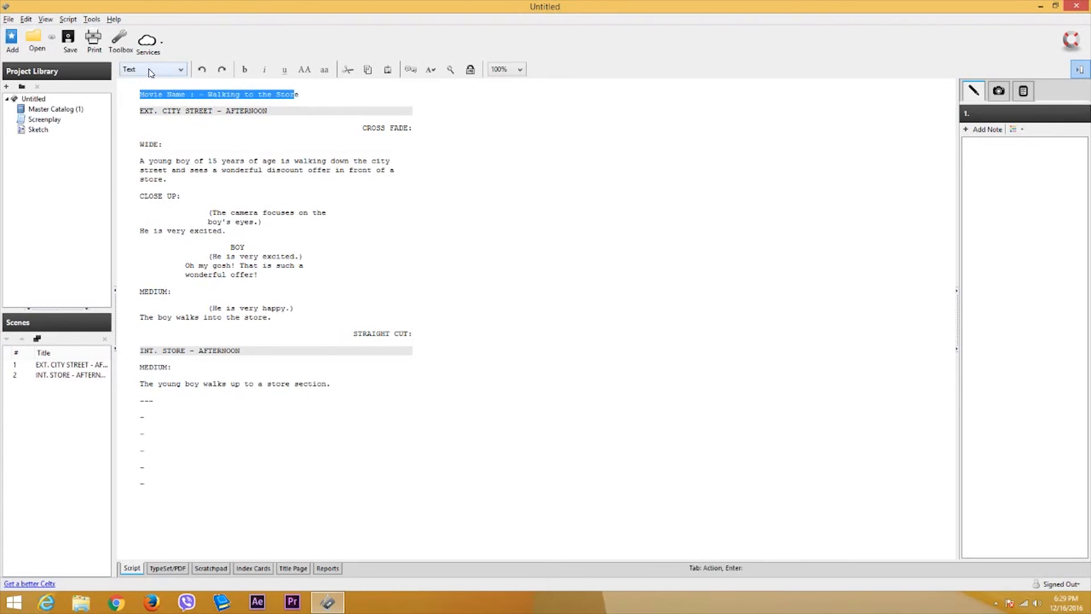
- Check the Movie Name title line and the opening action paragraph by clicking and selecting them
{"action": "left_click", "coordinate": [206, 143]}
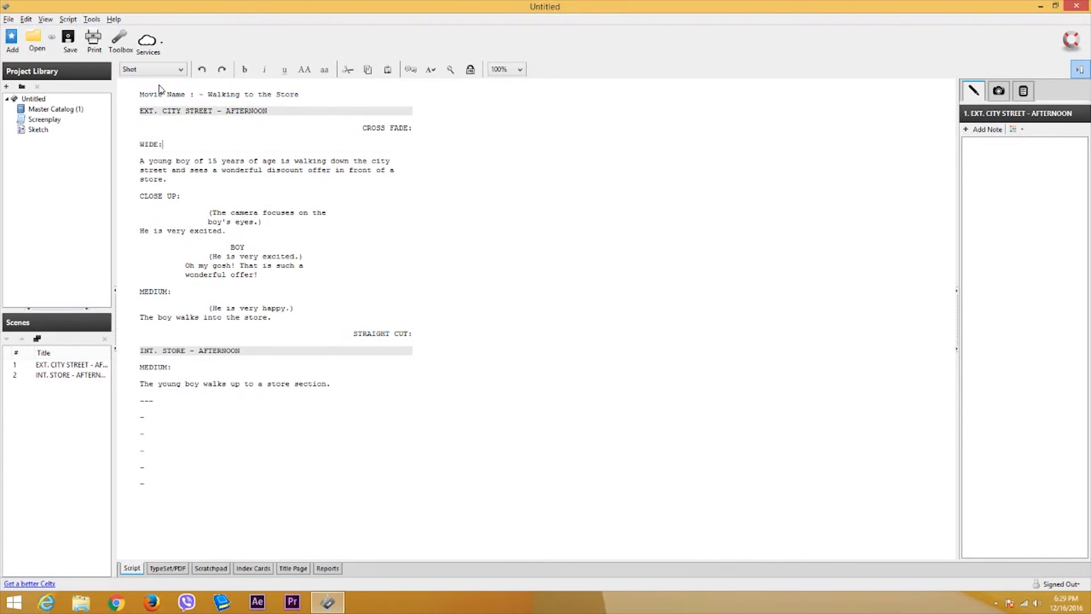
{"action": "left_click", "coordinate": [220, 94]}
{"action": "left_click", "coordinate": [151, 162]}
{"action": "left_click", "coordinate": [173, 93]}
{"action": "left_click_drag", "start_coordinate": [140, 95], "coordinate": [289, 106]}
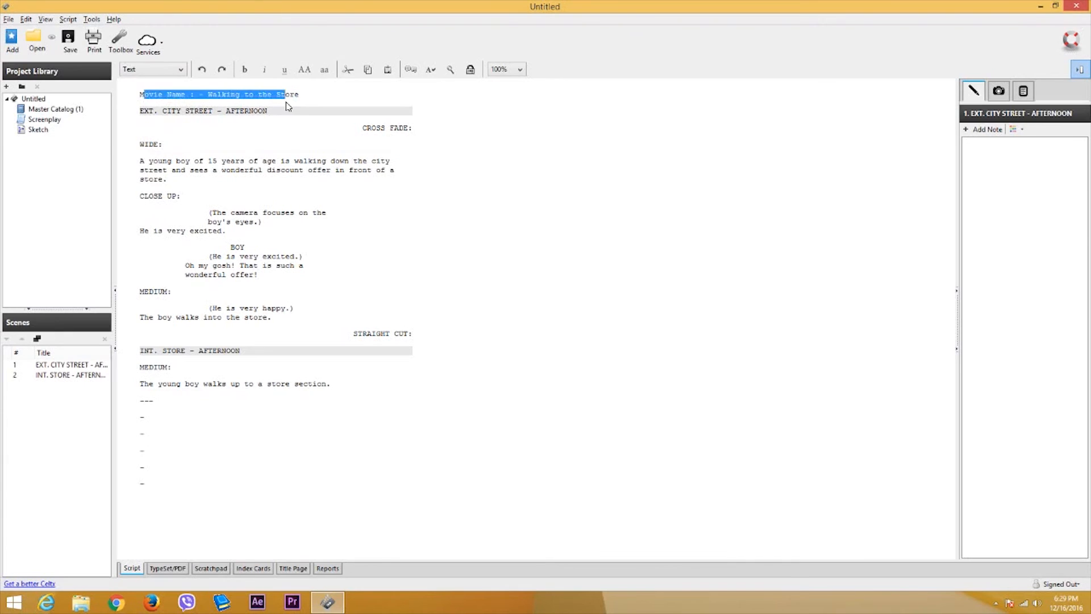
{"action": "left_click", "coordinate": [172, 111]}
- Select both scenes, from the store-section action line up to EXT. CITY STREET - AFTERNOON
{"action": "left_click", "coordinate": [364, 129]}
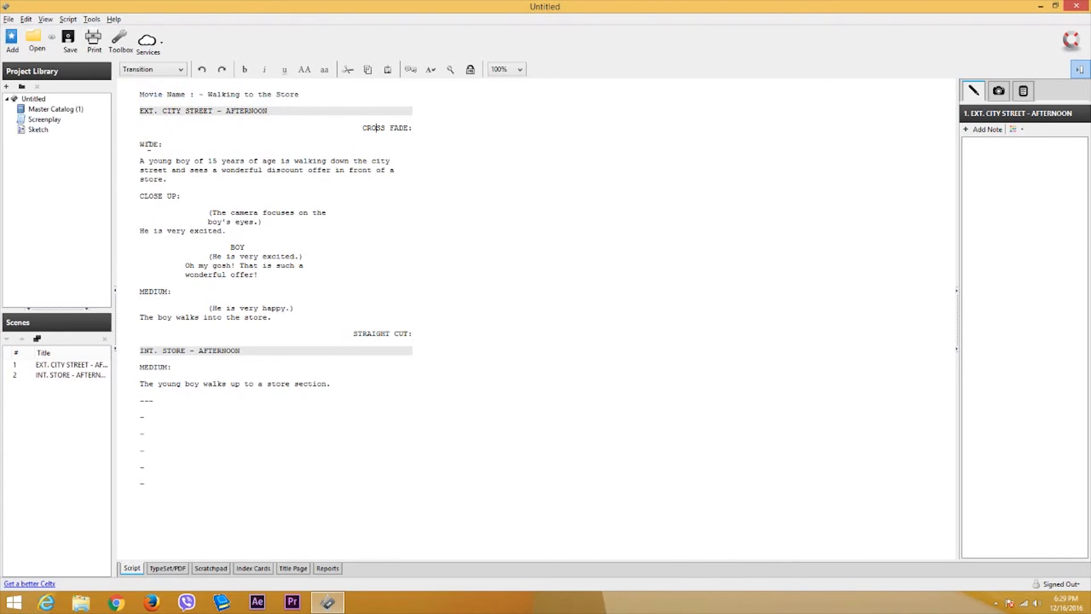
{"action": "key", "text": "Down"}
{"action": "left_click", "coordinate": [363, 391]}
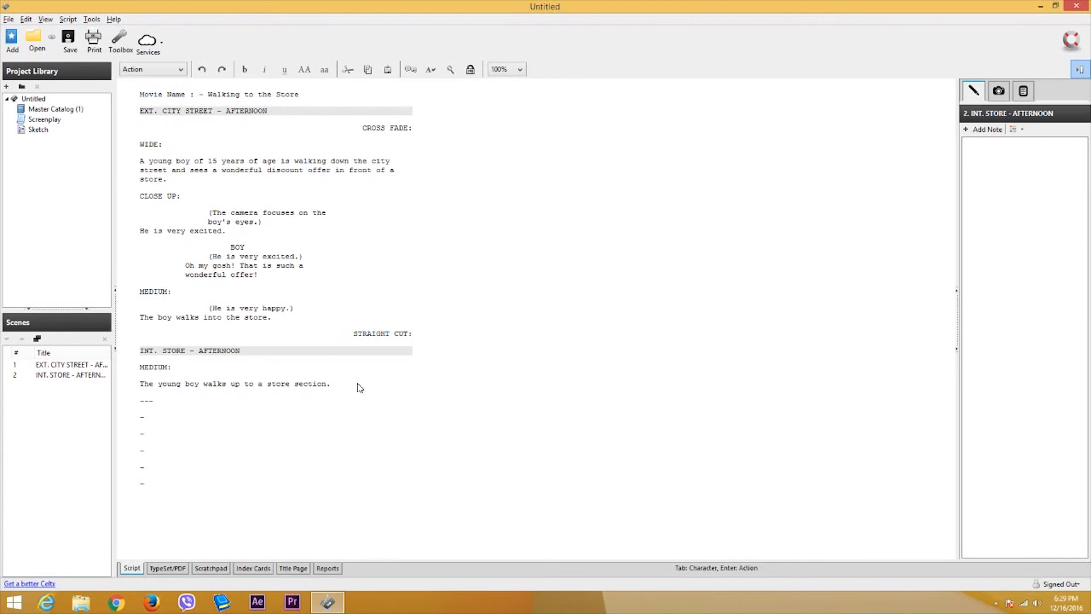
{"action": "left_click_drag", "start_coordinate": [341, 385], "coordinate": [142, 113]}
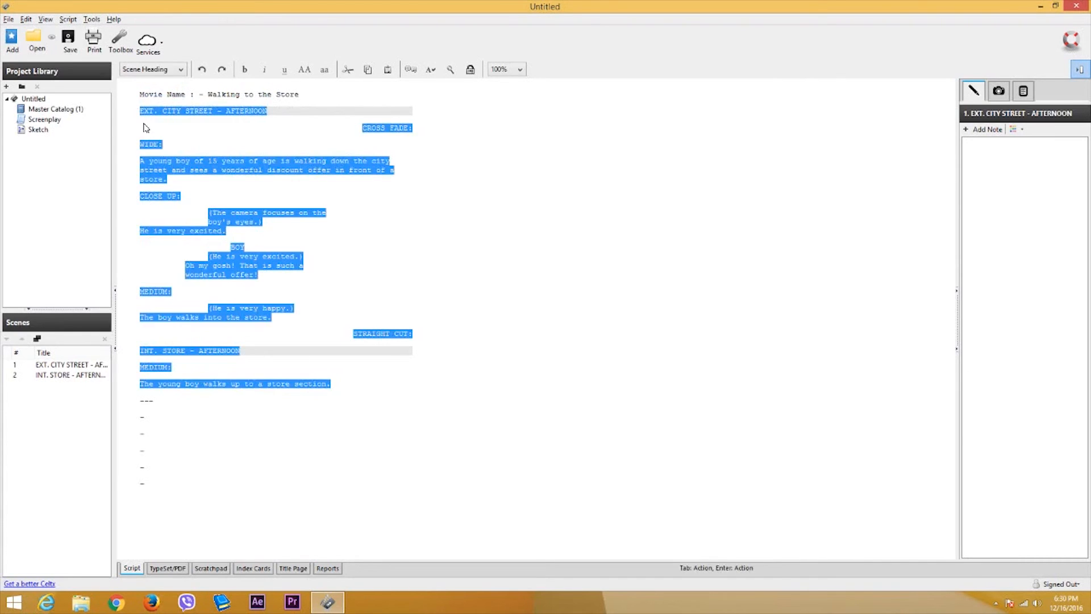
{"action": "left_click", "coordinate": [352, 384]}
{"action": "key", "text": "Return"}
{"action": "key", "text": "ctrl+v"}
{"action": "key", "text": "ctrl+v"}
{"action": "key", "text": "ctrl+v"}
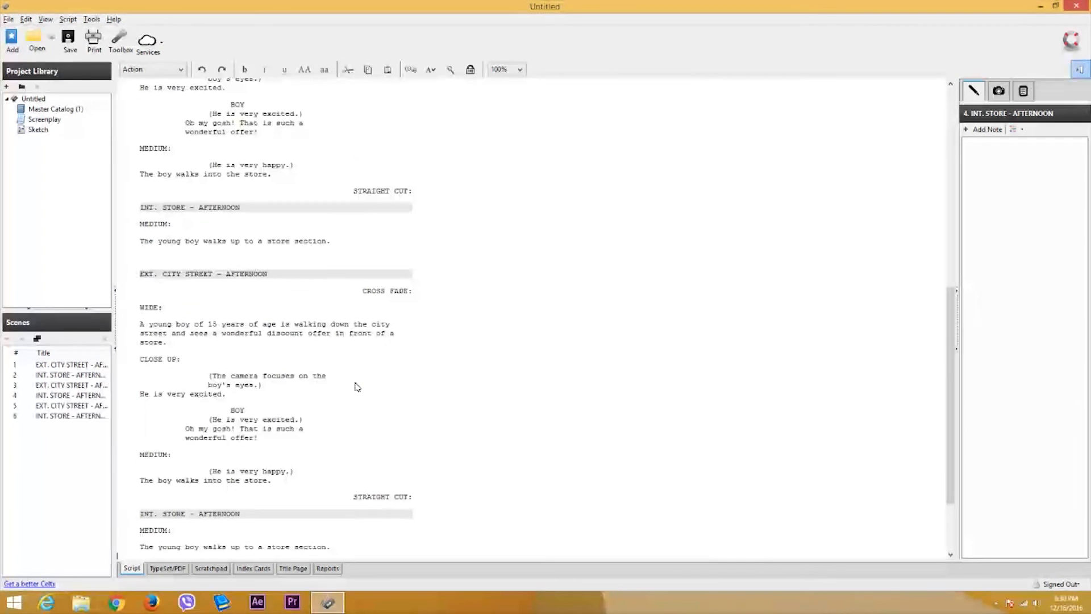
{"action": "scroll", "coordinate": [320, 385], "scroll_direction": "up", "scroll_amount": 6}
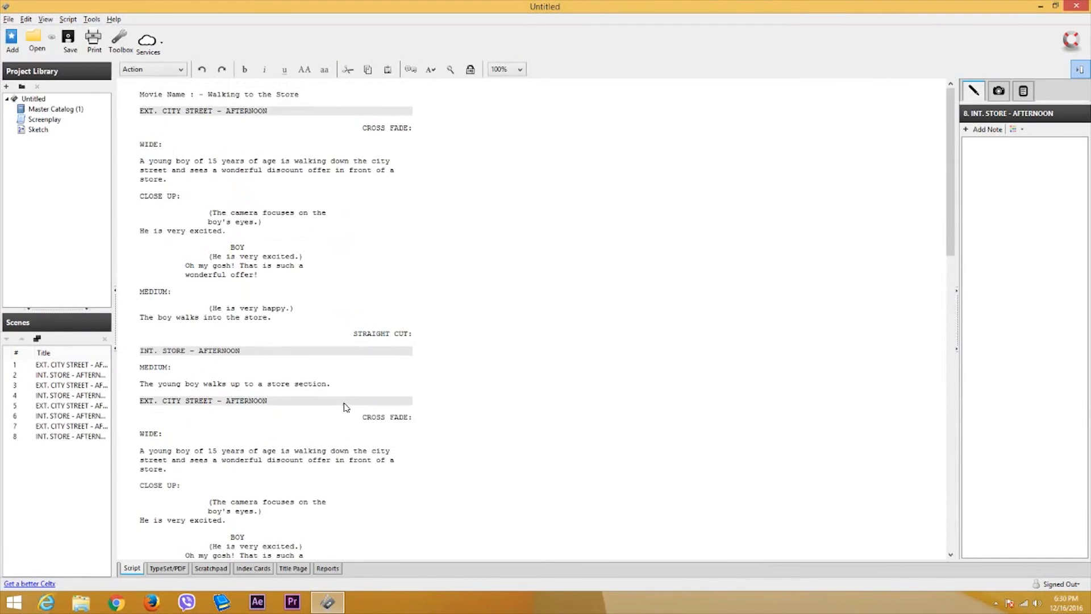
{"action": "scroll", "coordinate": [352, 373], "scroll_direction": "up", "scroll_amount": 10}
{"action": "left_click_drag", "start_coordinate": [168, 94], "coordinate": [284, 97]}
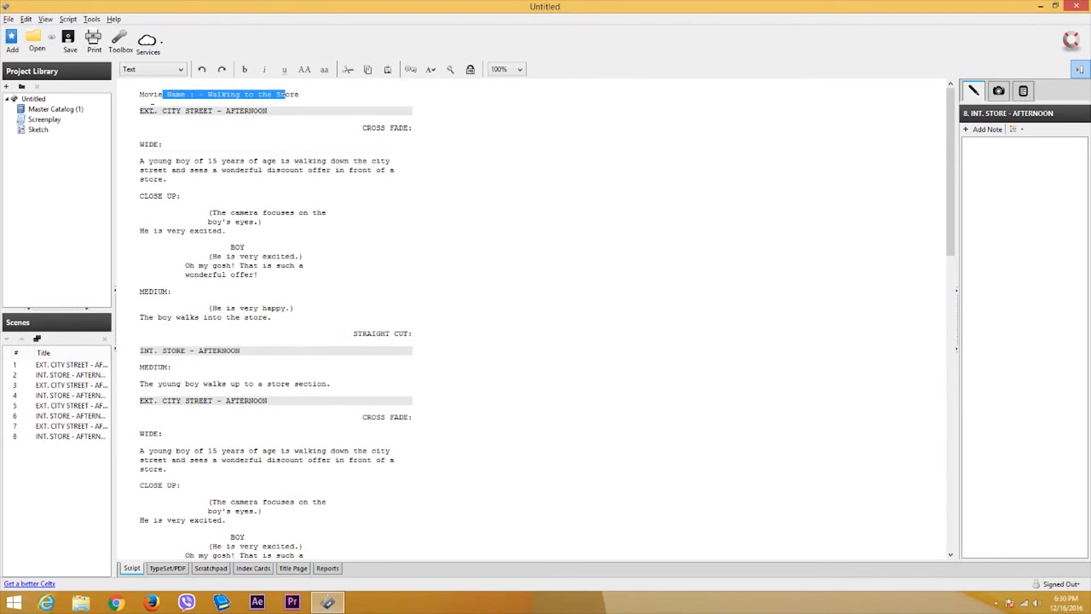
{"action": "left_click_drag", "start_coordinate": [164, 111], "coordinate": [212, 112]}
{"action": "double_click", "coordinate": [242, 110]}
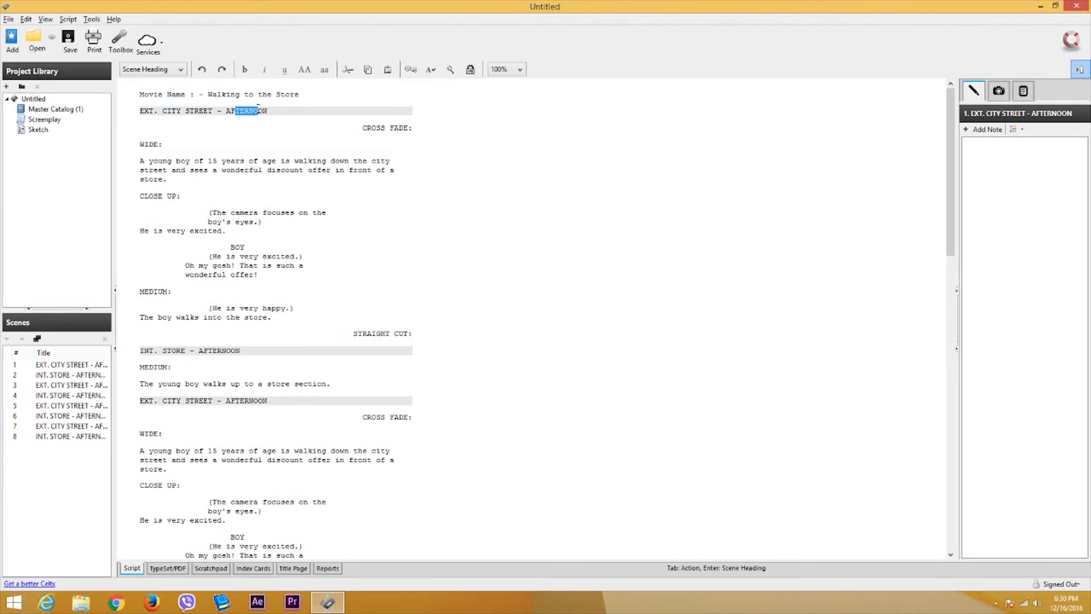
{"action": "left_click", "coordinate": [408, 128]}
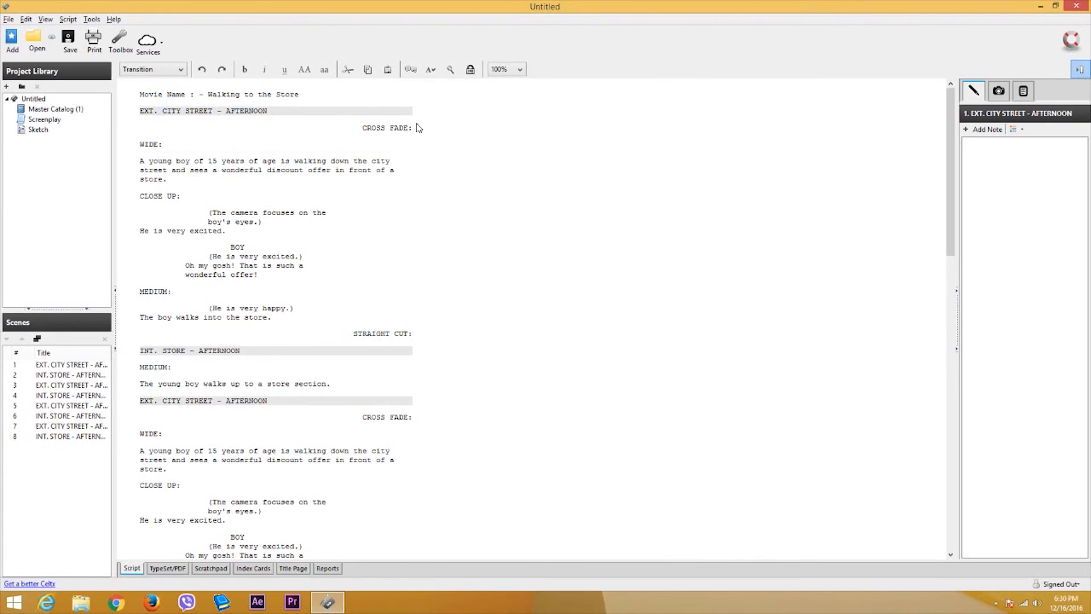
{"action": "left_click_drag", "start_coordinate": [372, 128], "coordinate": [416, 130]}
{"action": "left_click_drag", "start_coordinate": [160, 145], "coordinate": [139, 144]}
{"action": "left_click_drag", "start_coordinate": [155, 161], "coordinate": [168, 180]}
{"action": "left_click", "coordinate": [179, 179]}
{"action": "left_click_drag", "start_coordinate": [144, 196], "coordinate": [264, 226]}
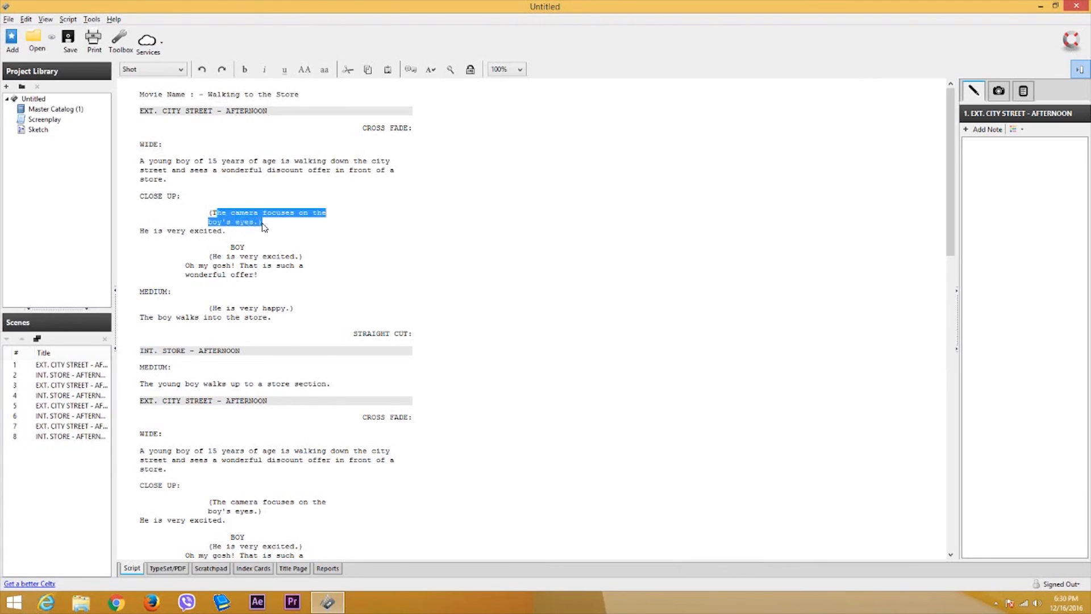
{"action": "left_click", "coordinate": [255, 213]}
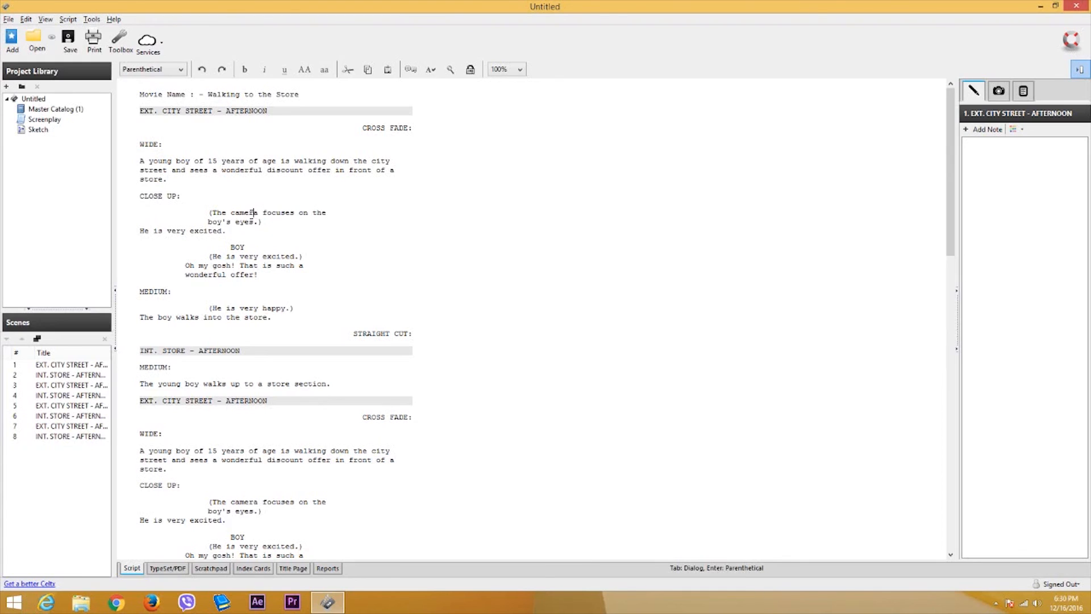
{"action": "left_click_drag", "start_coordinate": [245, 256], "coordinate": [239, 256]}
{"action": "left_click", "coordinate": [233, 245]}
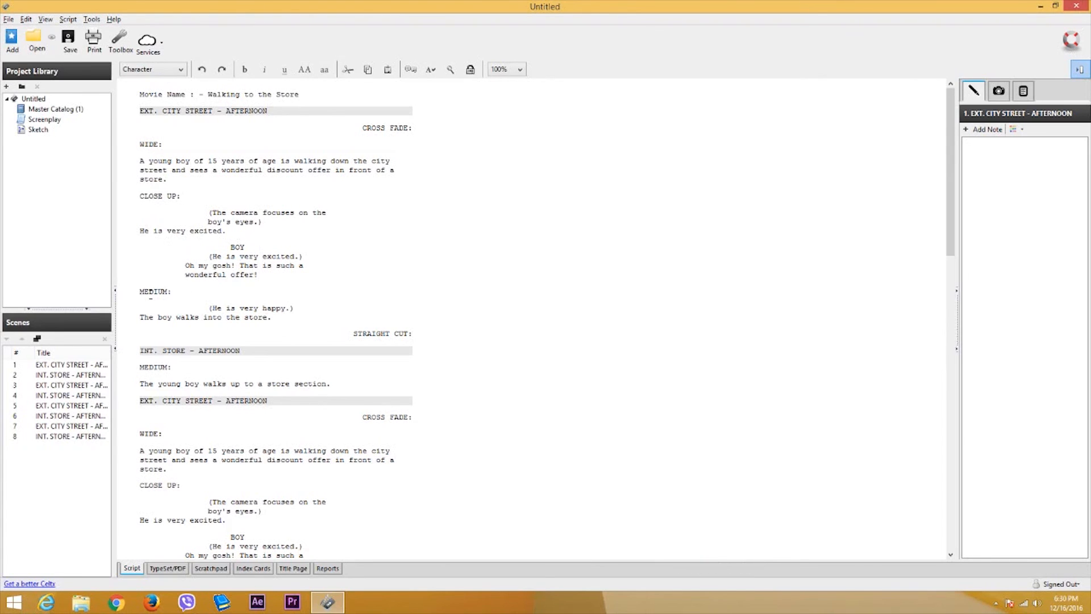
{"action": "left_click_drag", "start_coordinate": [354, 335], "coordinate": [424, 331]}
{"action": "left_click", "coordinate": [248, 353]}
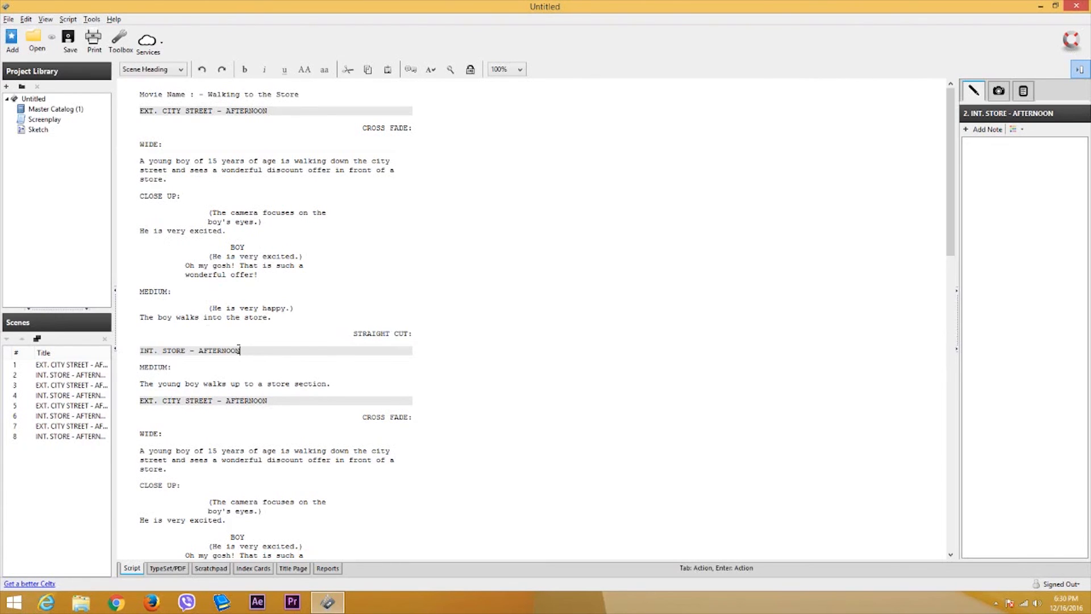
{"action": "mouse_move", "coordinate": [239, 350]}
{"action": "left_mouse_down"}
{"action": "mouse_move", "coordinate": [143, 351]}
{"action": "mouse_move", "coordinate": [238, 351]}
{"action": "left_mouse_up"}
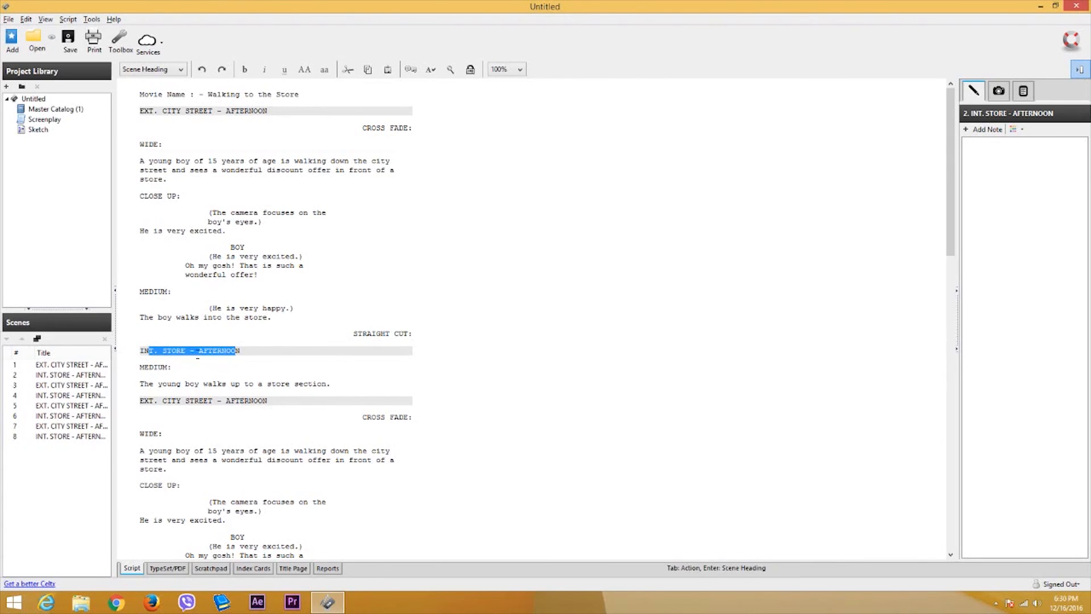
- Replace the INT. STORE - AFTERNOON heading with the copied EXT. CITY STREET - AFTERNOON heading
{"action": "left_click", "coordinate": [241, 351]}
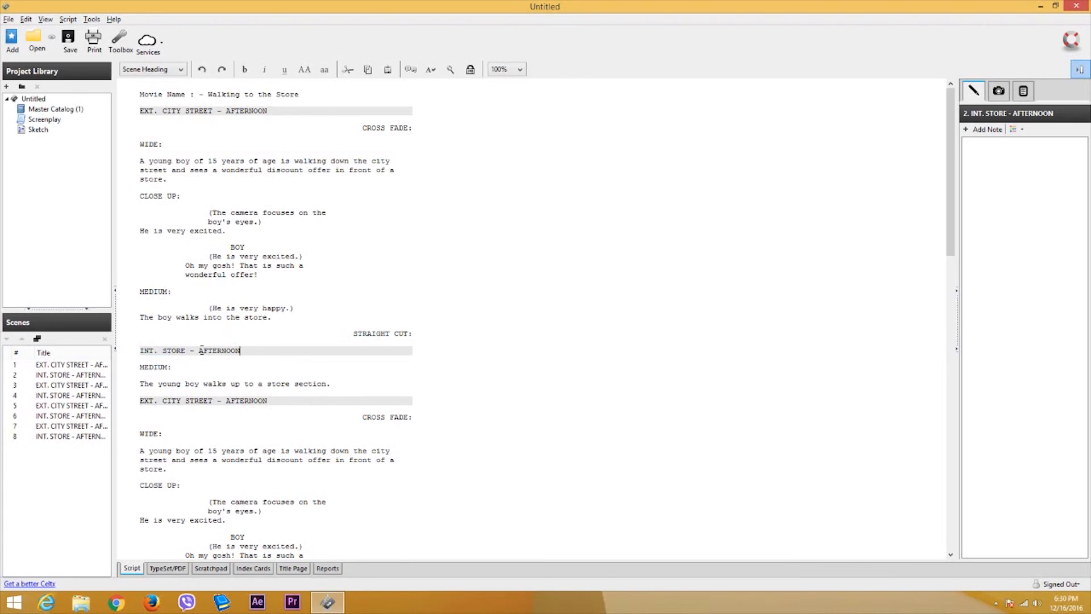
{"action": "left_click_drag", "start_coordinate": [203, 351], "coordinate": [248, 353]}
{"action": "left_click_drag", "start_coordinate": [212, 111], "coordinate": [181, 111]}
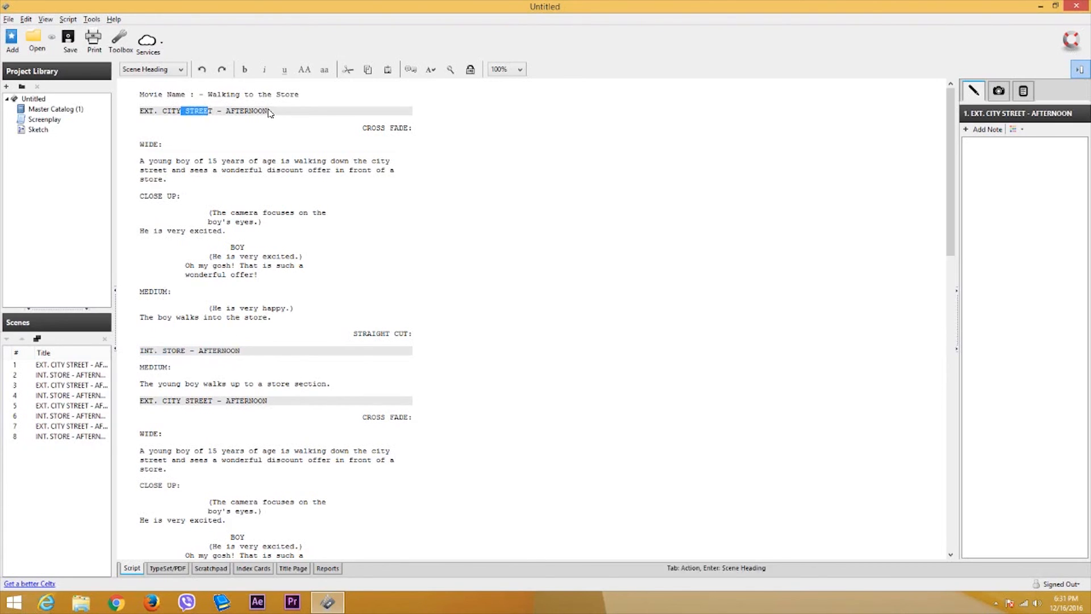
{"action": "left_click", "coordinate": [267, 110]}
{"action": "left_click_drag", "start_coordinate": [267, 110], "coordinate": [139, 112]}
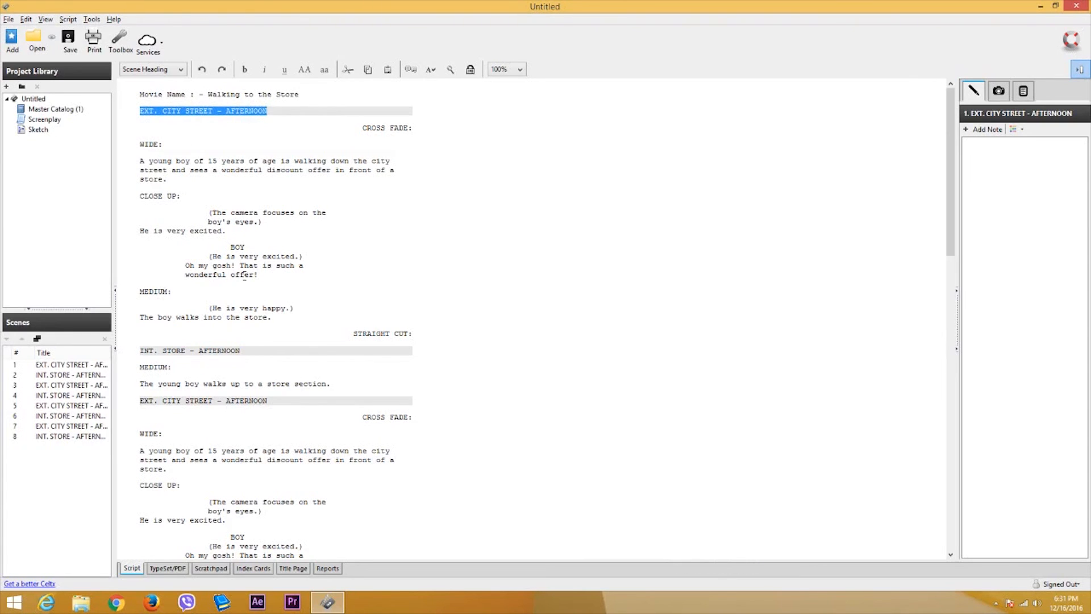
{"action": "left_click", "coordinate": [245, 350]}
{"action": "left_click_drag", "start_coordinate": [241, 351], "coordinate": [141, 351]}
{"action": "key", "text": "ctrl+v"}
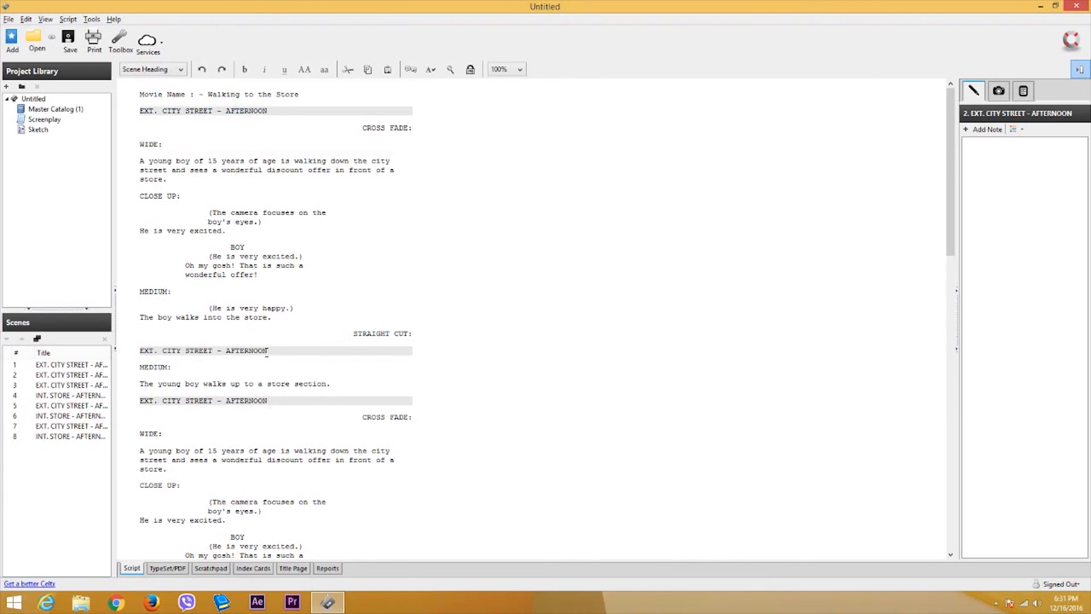
- Change AFTERNOON to EVENING in the second scene heading
{"action": "left_click_drag", "start_coordinate": [268, 351], "coordinate": [226, 350]}
{"action": "type", "text": "EVENING"}
{"action": "left_click", "coordinate": [274, 246]}
{"action": "left_click", "coordinate": [267, 265]}
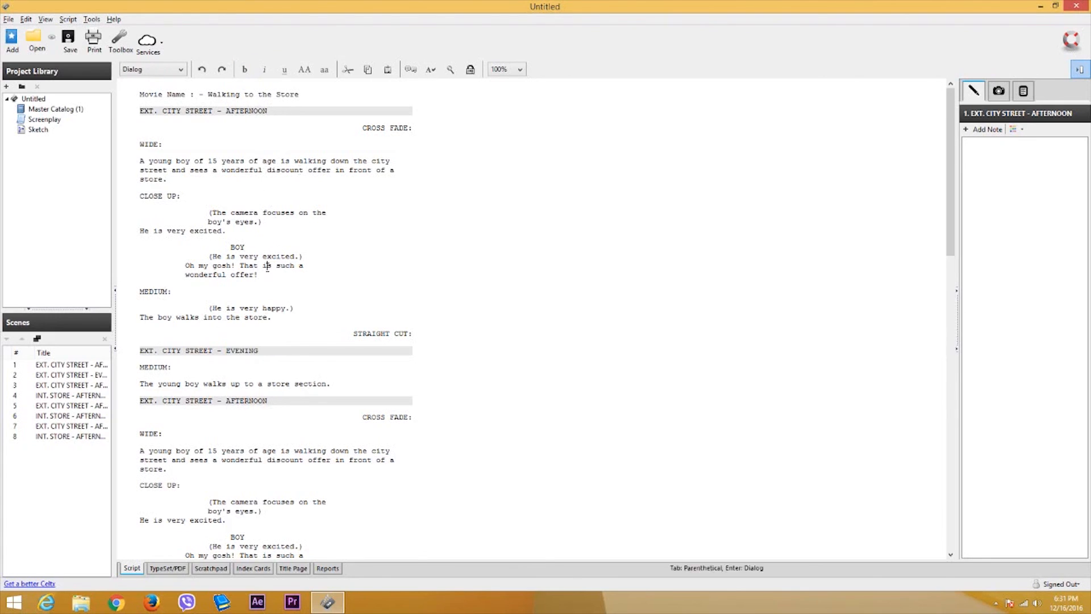
{"action": "scroll", "coordinate": [282, 230], "scroll_direction": "down", "scroll_amount": 2}
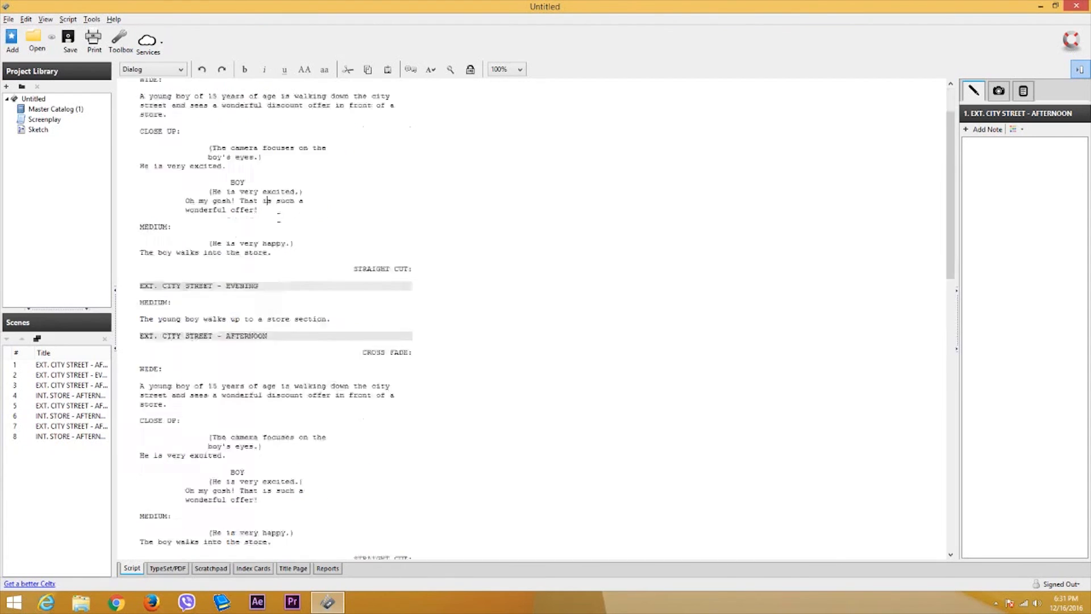
{"action": "scroll", "coordinate": [273, 226], "scroll_direction": "up", "scroll_amount": 2}
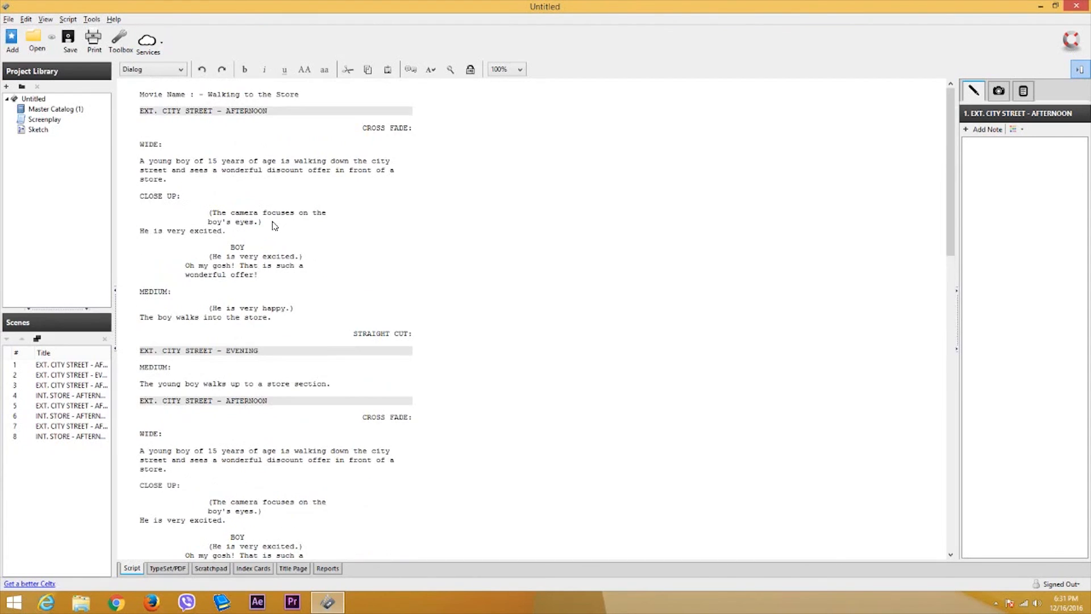
{"action": "left_click", "coordinate": [8, 19]}
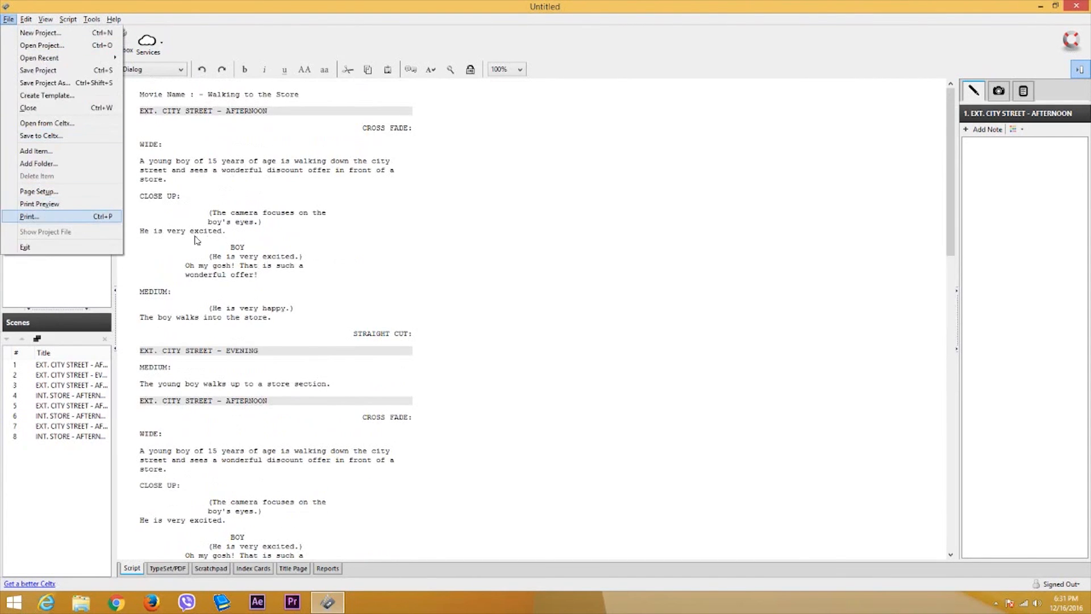
{"action": "left_click", "coordinate": [274, 252]}
{"action": "scroll", "coordinate": [273, 253], "scroll_direction": "down", "scroll_amount": 5}
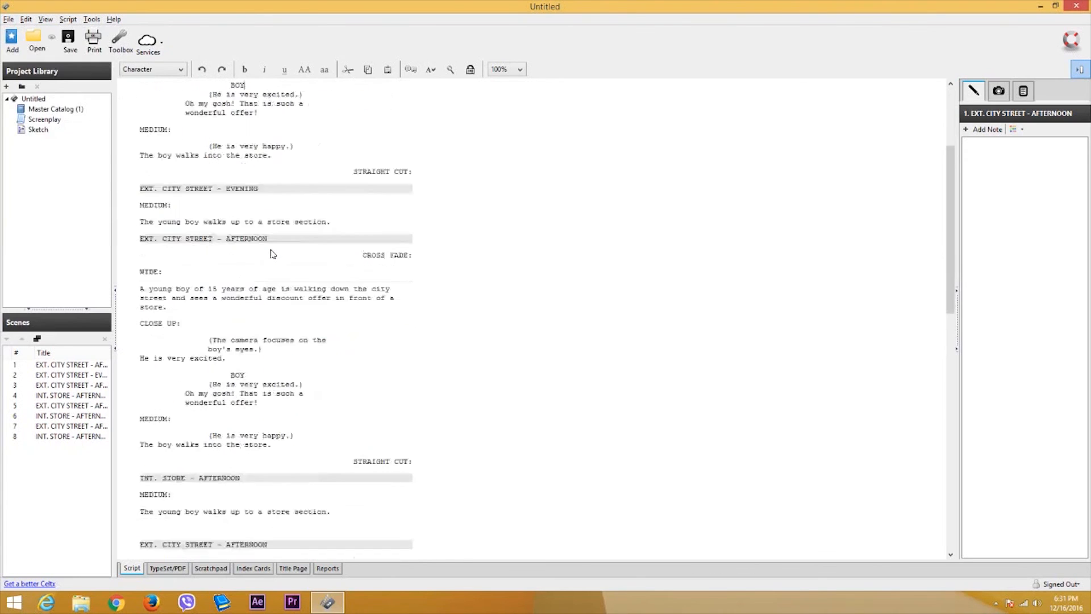
{"action": "scroll", "coordinate": [273, 253], "scroll_direction": "up", "scroll_amount": 5}
{"action": "left_click", "coordinate": [168, 569]}
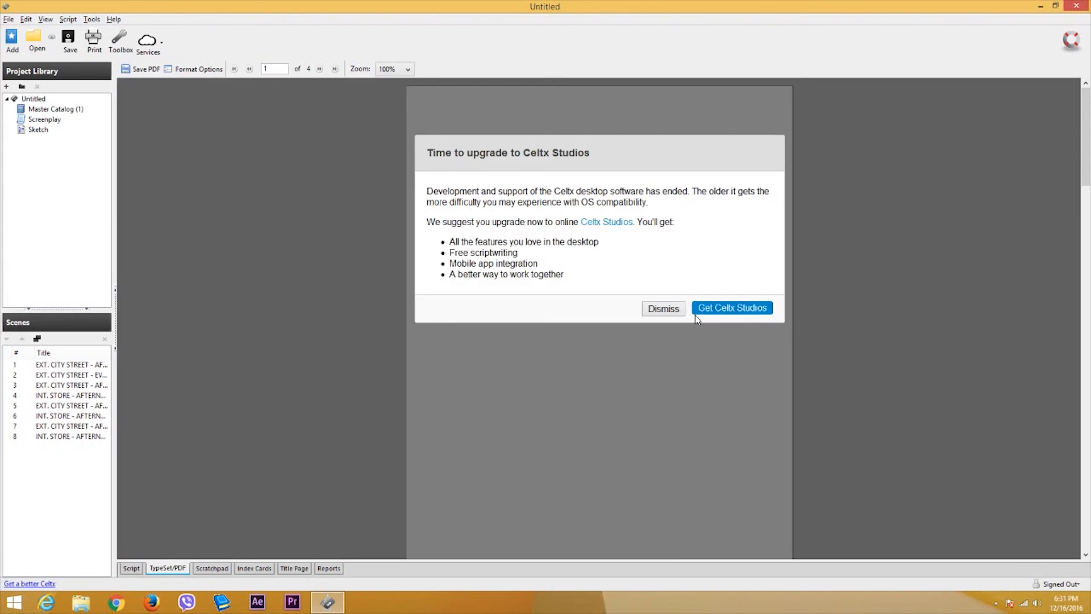
{"action": "left_click", "coordinate": [662, 309]}
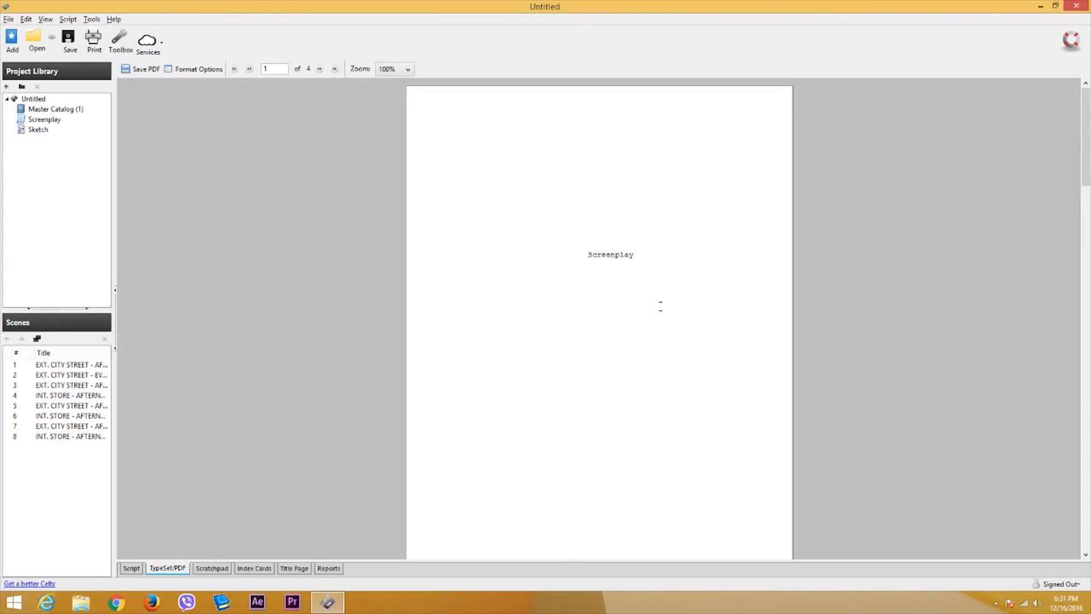
{"action": "scroll", "coordinate": [597, 265], "scroll_direction": "down", "scroll_amount": 8}
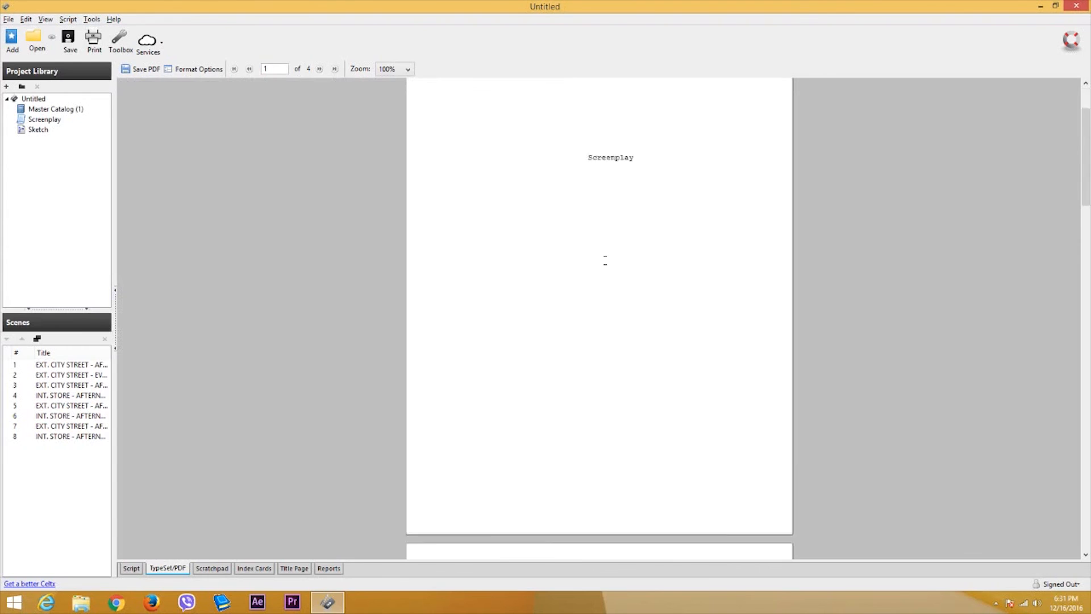
{"action": "scroll", "coordinate": [601, 245], "scroll_direction": "down", "scroll_amount": 5}
{"action": "scroll", "coordinate": [602, 162], "scroll_direction": "up", "scroll_amount": 3}
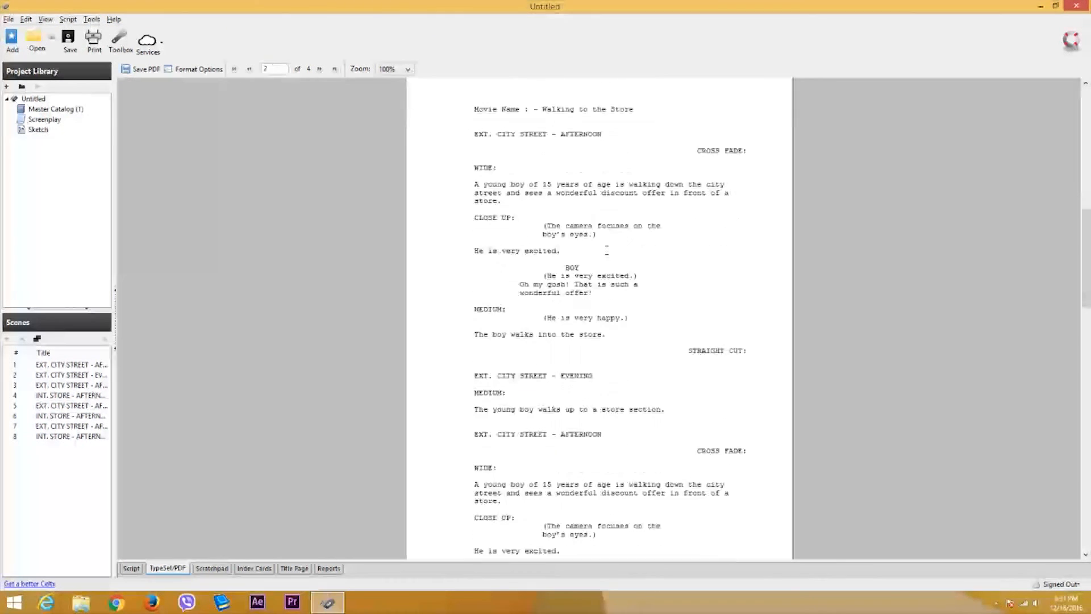
{"action": "scroll", "coordinate": [603, 162], "scroll_direction": "up", "scroll_amount": 2}
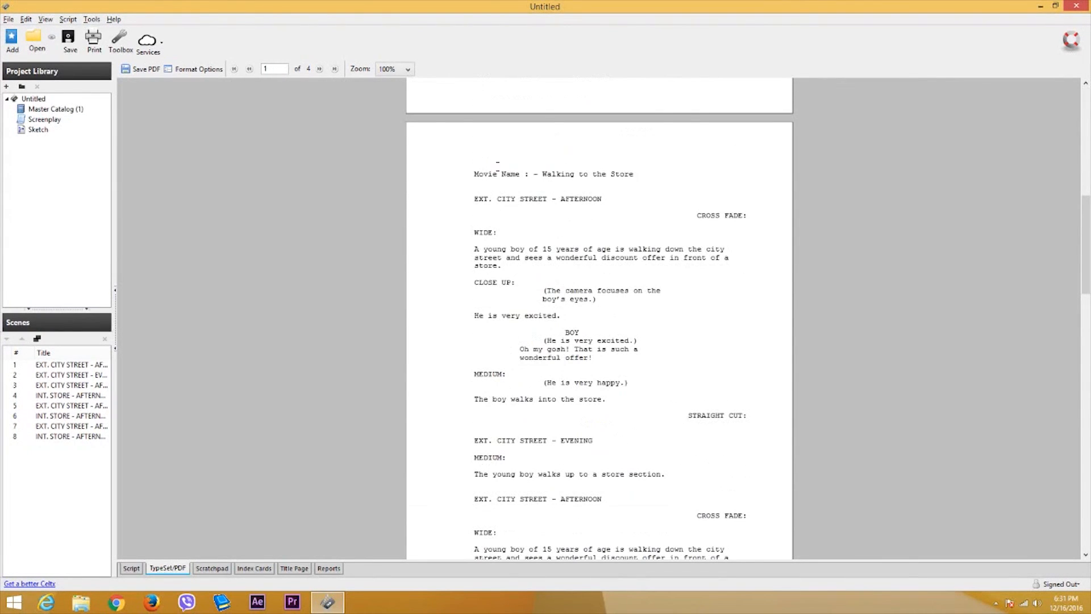
{"action": "left_click_drag", "start_coordinate": [497, 166], "coordinate": [665, 459]}
{"action": "left_click", "coordinate": [625, 383]}
{"action": "scroll", "coordinate": [613, 358], "scroll_direction": "down", "scroll_amount": 7}
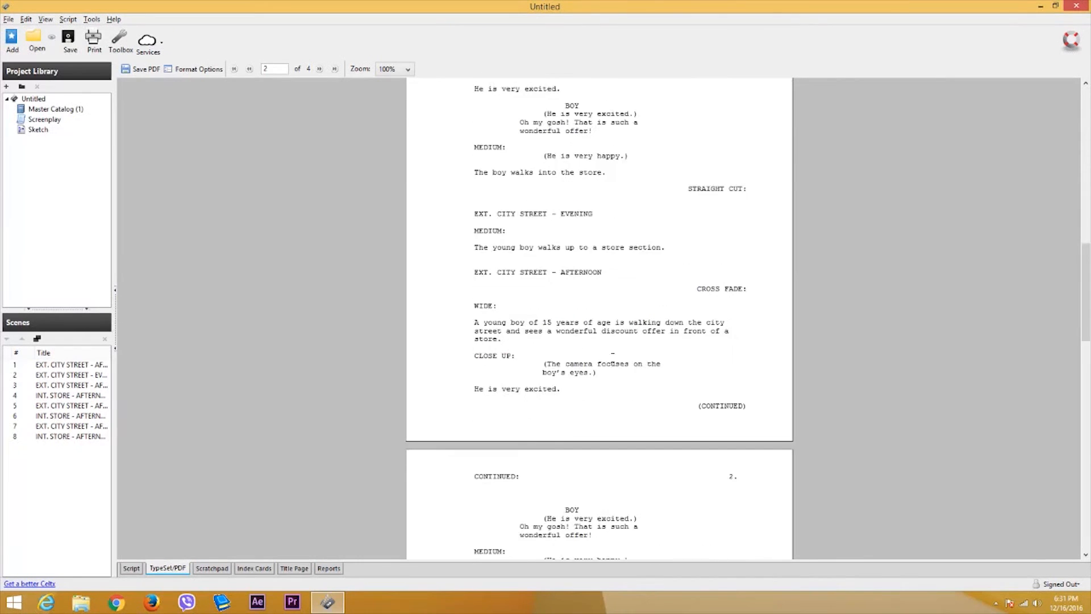
{"action": "scroll", "coordinate": [613, 353], "scroll_direction": "down", "scroll_amount": 8}
{"action": "scroll", "coordinate": [573, 344], "scroll_direction": "down", "scroll_amount": 5}
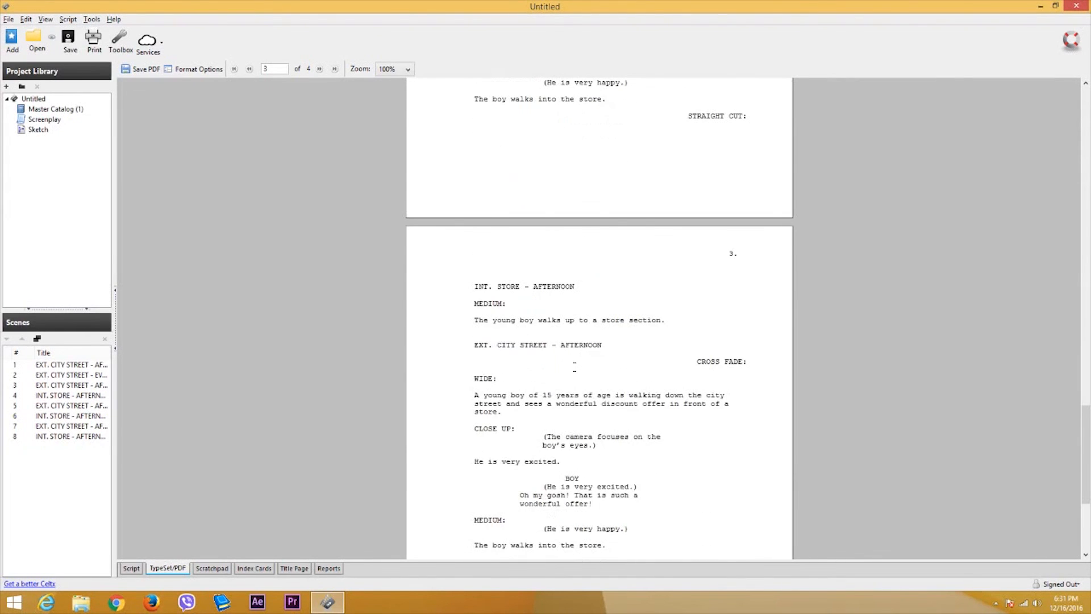
{"action": "scroll", "coordinate": [600, 345], "scroll_direction": "up", "scroll_amount": 20}
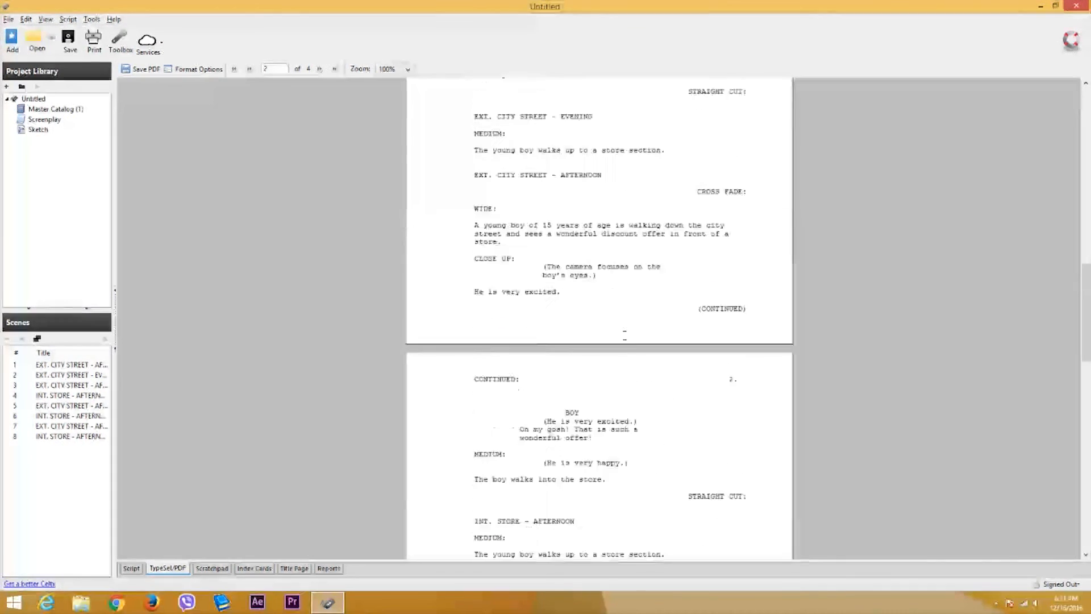
{"action": "scroll", "coordinate": [600, 344], "scroll_direction": "down", "scroll_amount": 2}
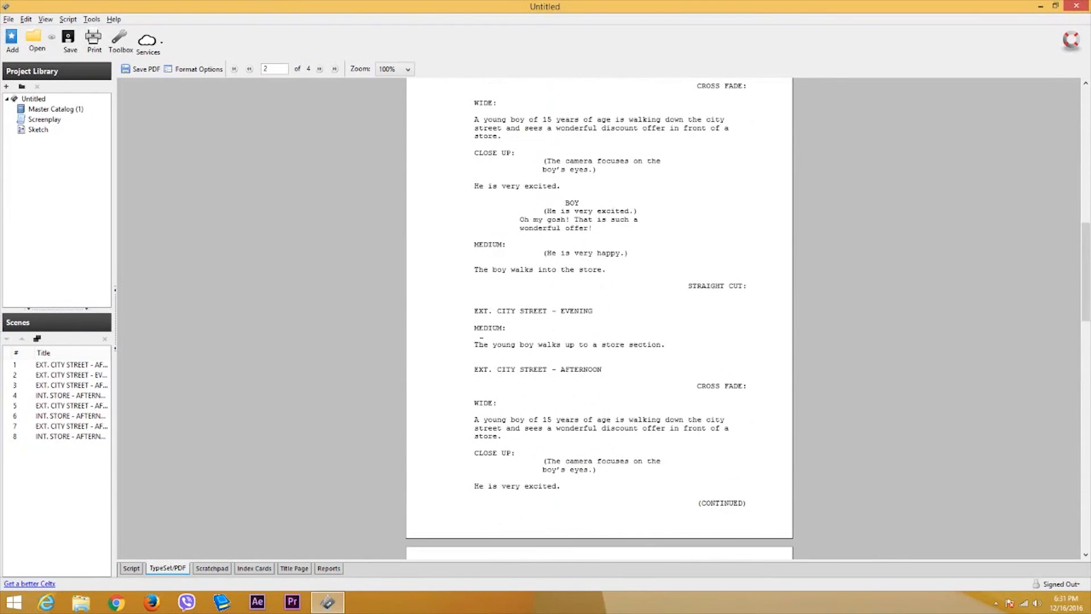
{"action": "scroll", "coordinate": [509, 344], "scroll_direction": "up", "scroll_amount": 15}
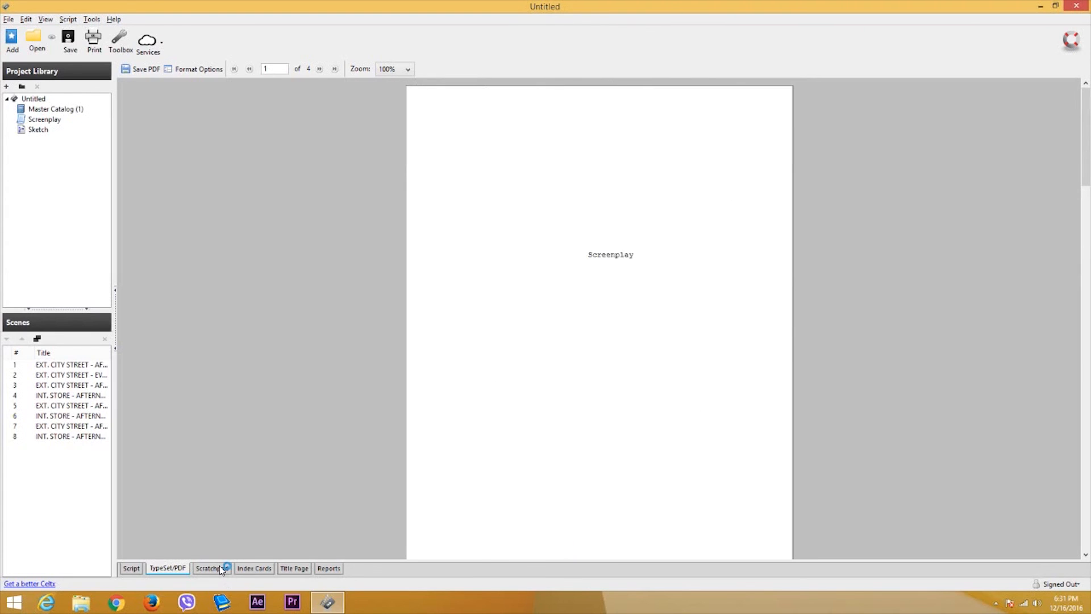
{"action": "scroll", "coordinate": [565, 284], "scroll_direction": "down", "scroll_amount": 9}
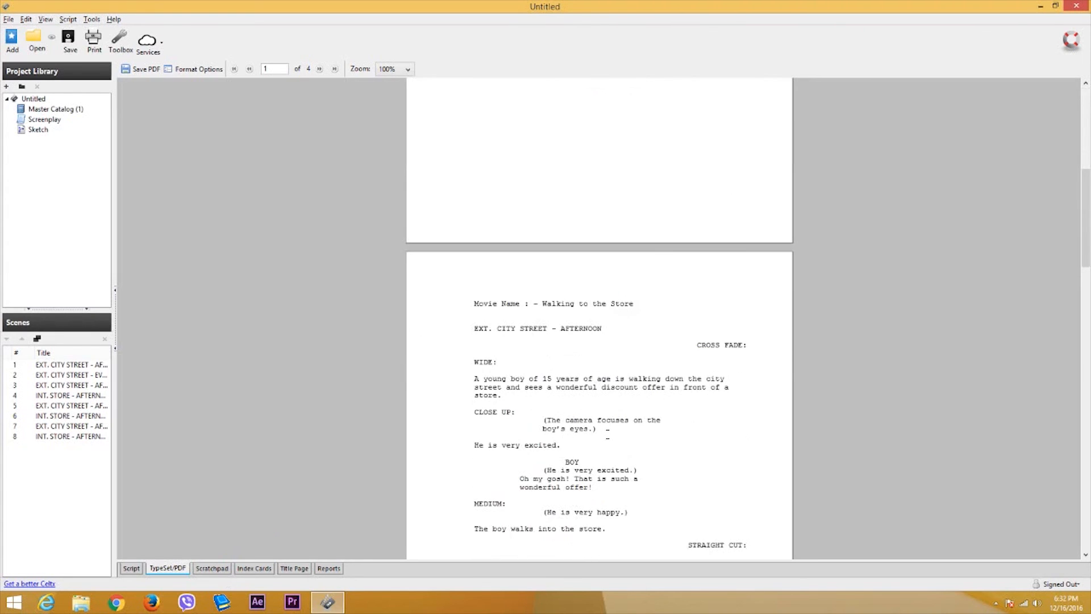
{"action": "scroll", "coordinate": [591, 280], "scroll_direction": "down", "scroll_amount": 5}
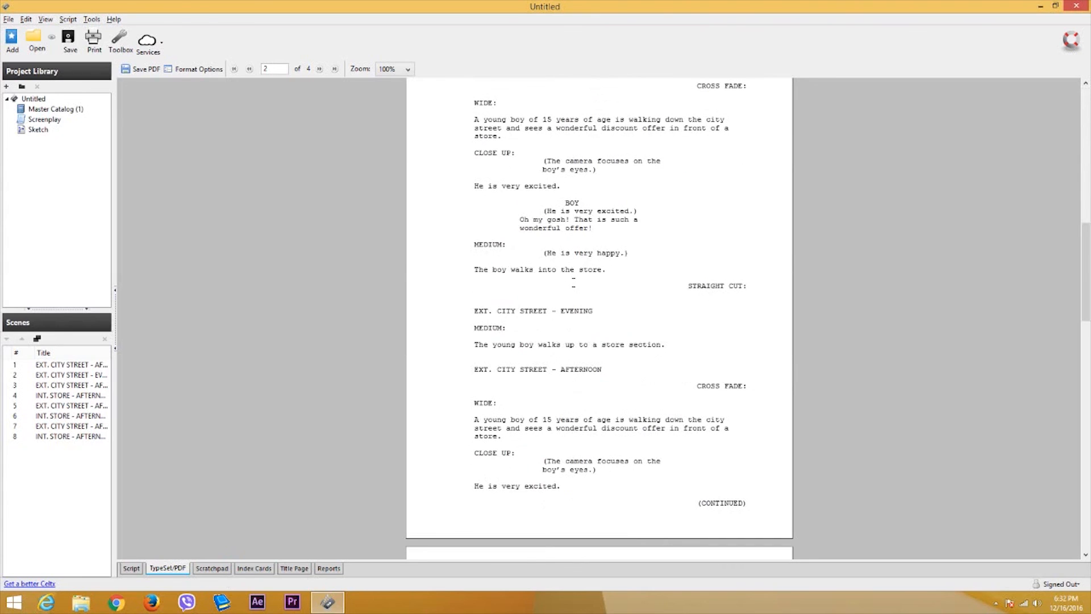
{"action": "scroll", "coordinate": [579, 279], "scroll_direction": "up", "scroll_amount": 7}
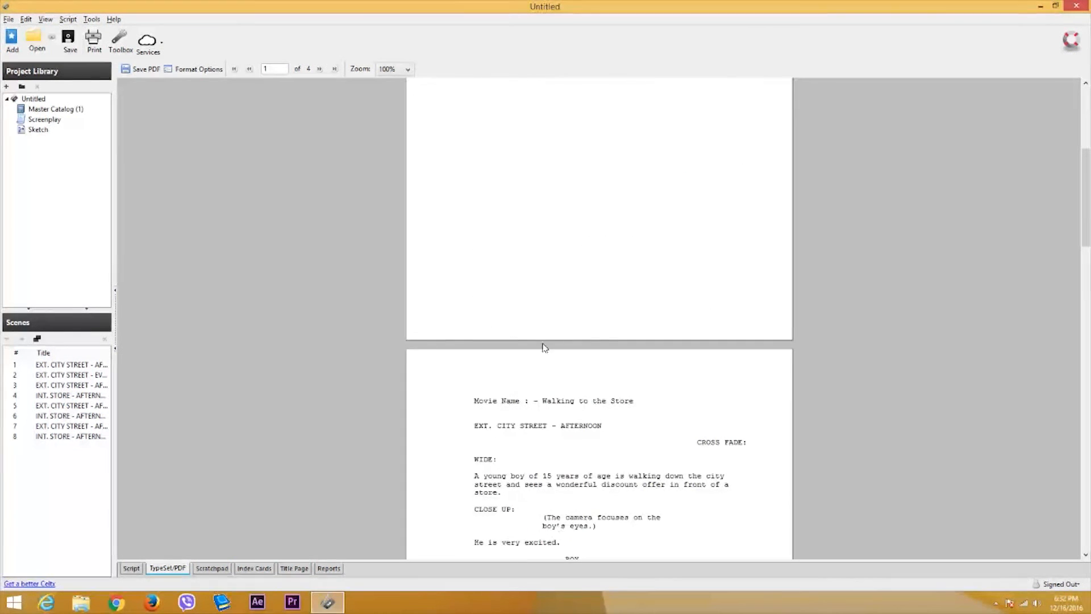
{"action": "left_click", "coordinate": [215, 571]}
- Move through the Index Cards and Title Page views to the Dialog report of all scenes' dialogue
{"action": "left_click", "coordinate": [253, 571]}
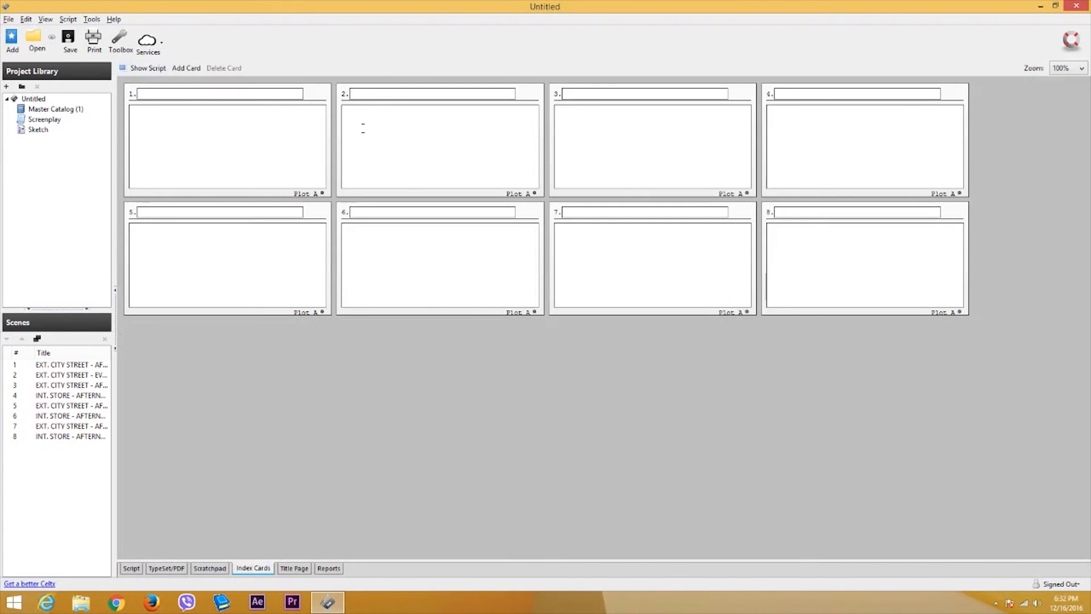
{"action": "left_click", "coordinate": [300, 569]}
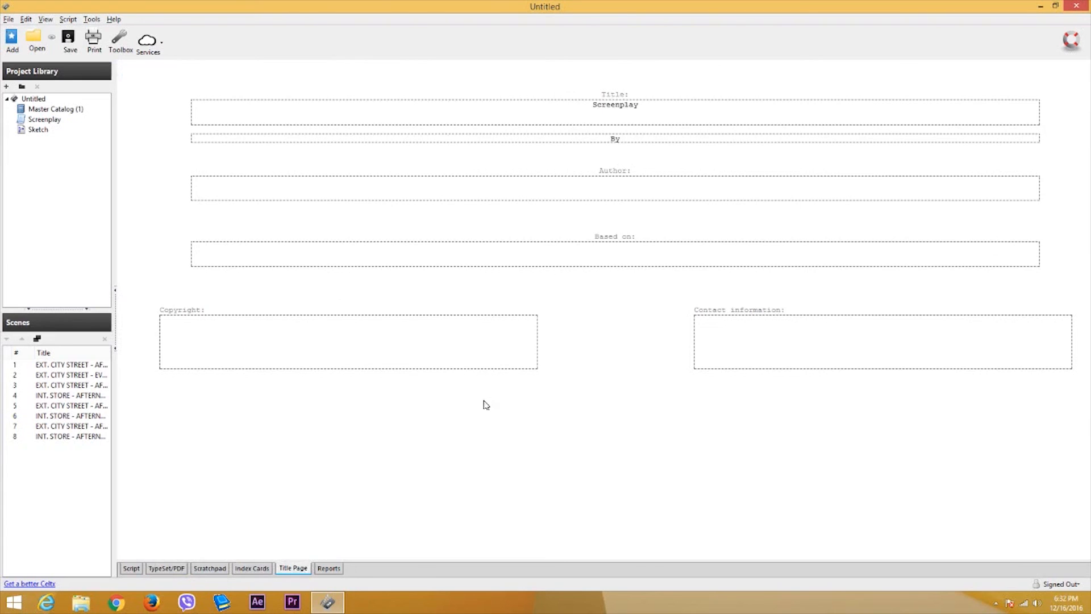
{"action": "left_click", "coordinate": [329, 569]}
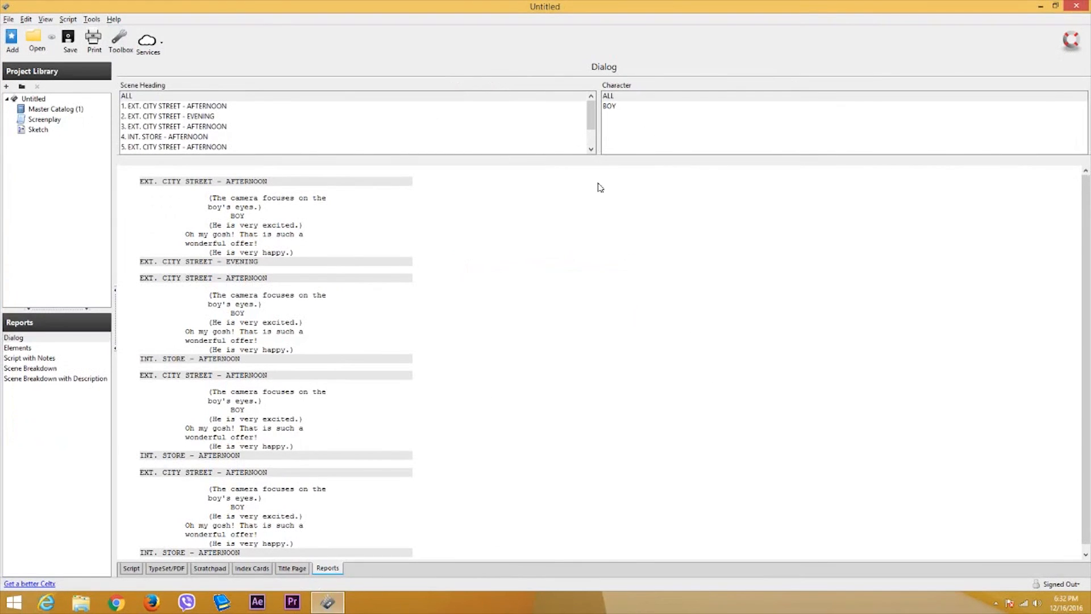
{"action": "left_click", "coordinate": [613, 107]}
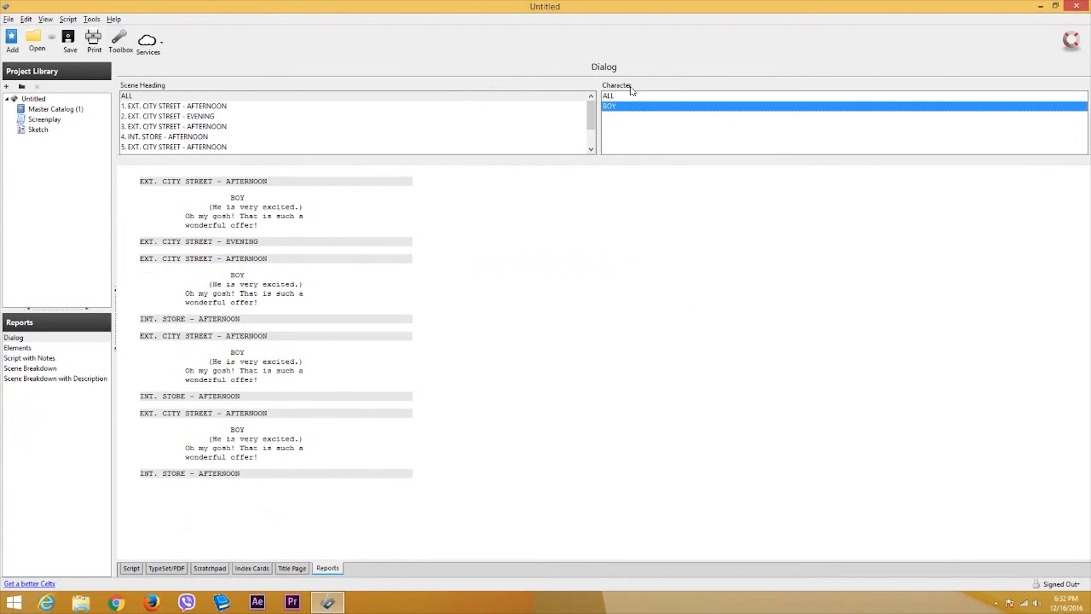
{"action": "left_click", "coordinate": [608, 97]}
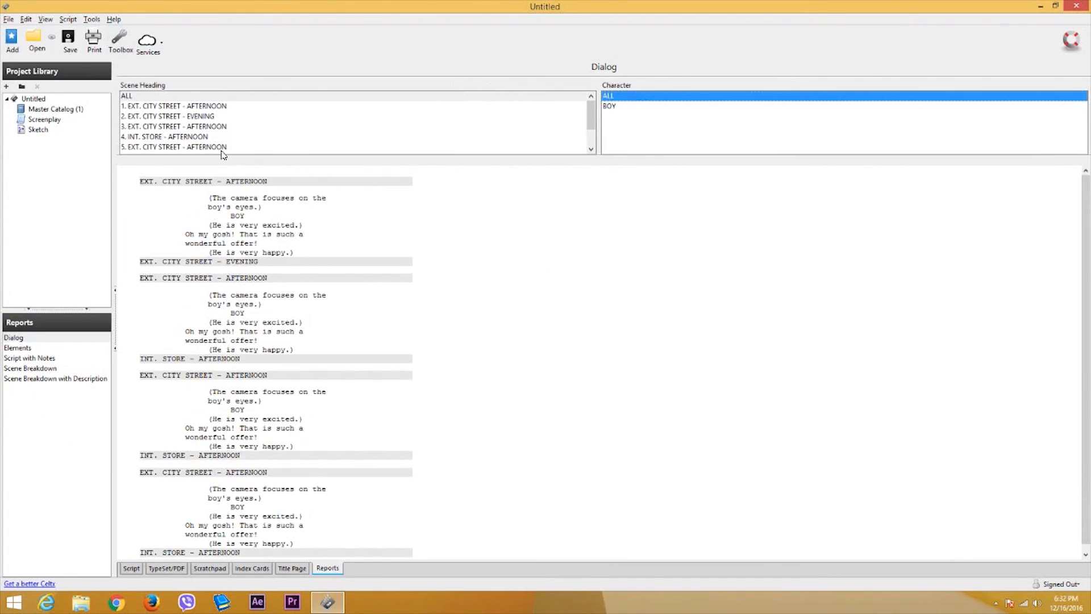
{"action": "left_click", "coordinate": [203, 106]}
{"action": "left_click", "coordinate": [632, 108]}
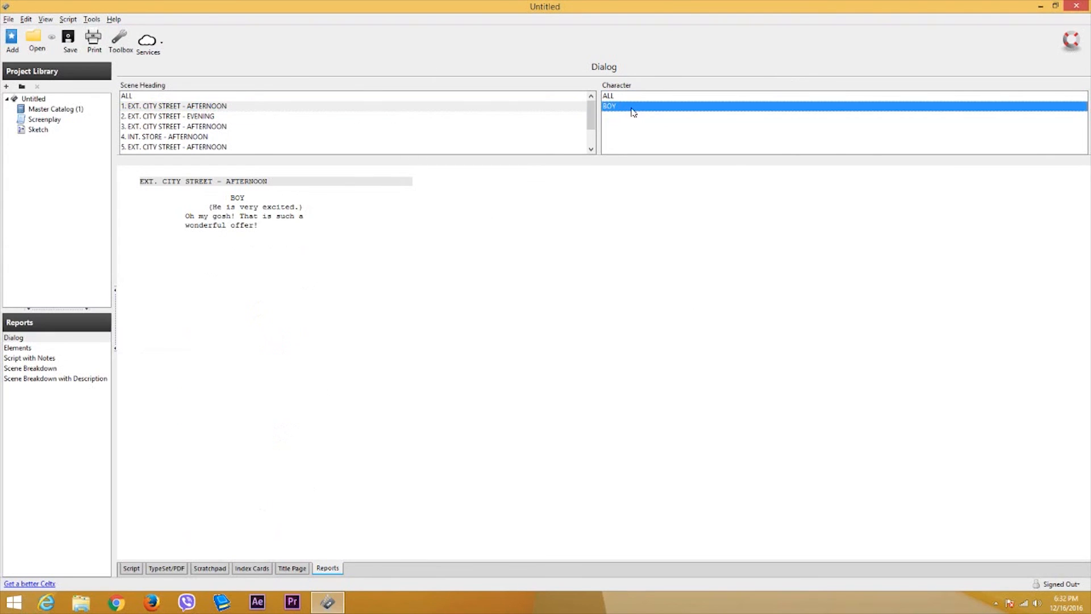
{"action": "left_click", "coordinate": [621, 96]}
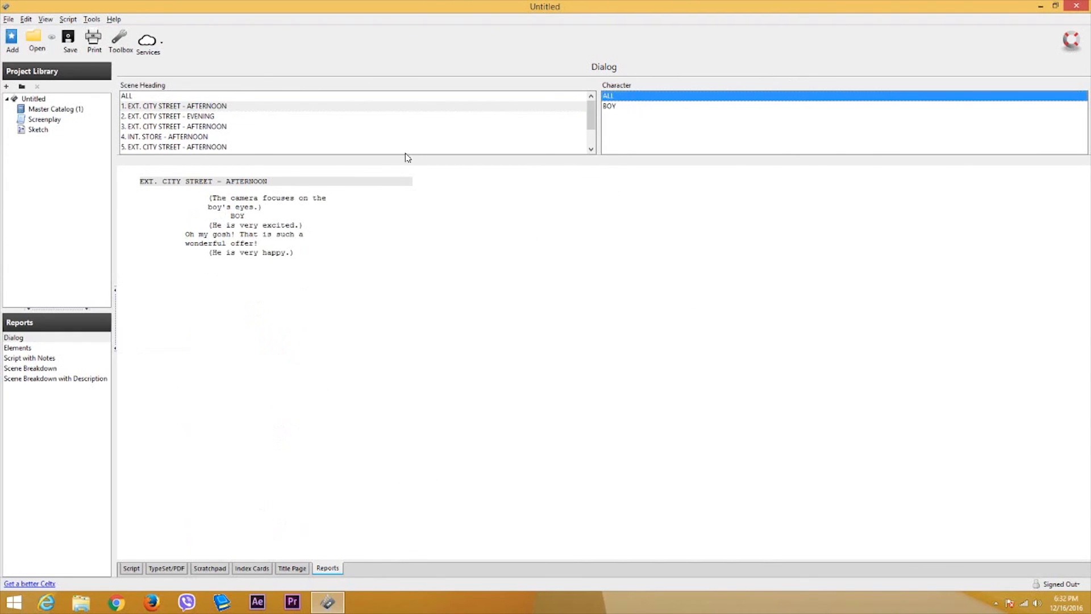
{"action": "left_click", "coordinate": [180, 97]}
{"action": "left_click", "coordinate": [180, 127]}
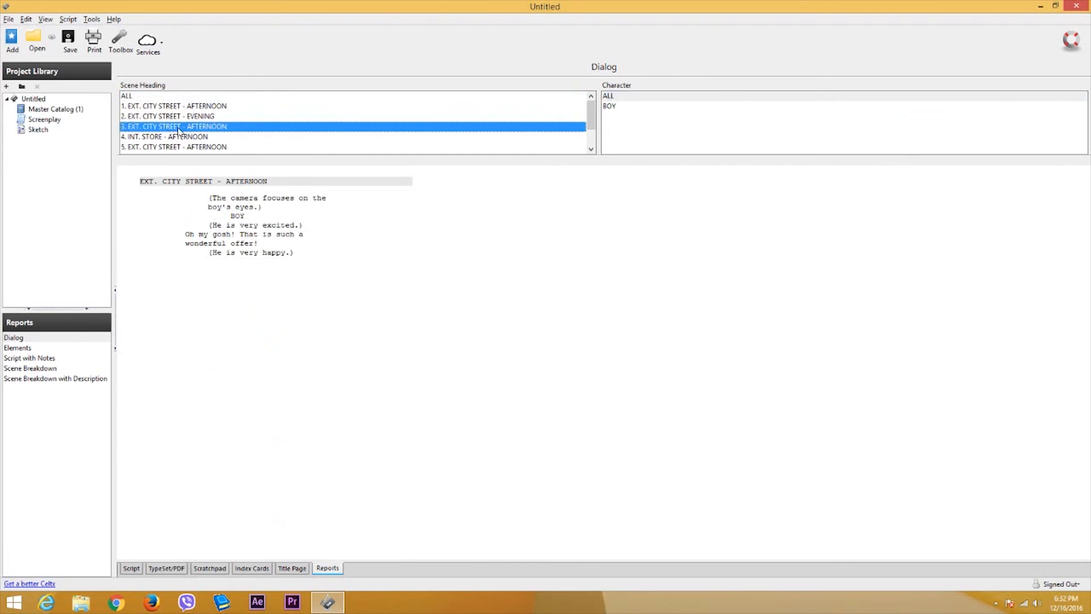
{"action": "left_click", "coordinate": [174, 97]}
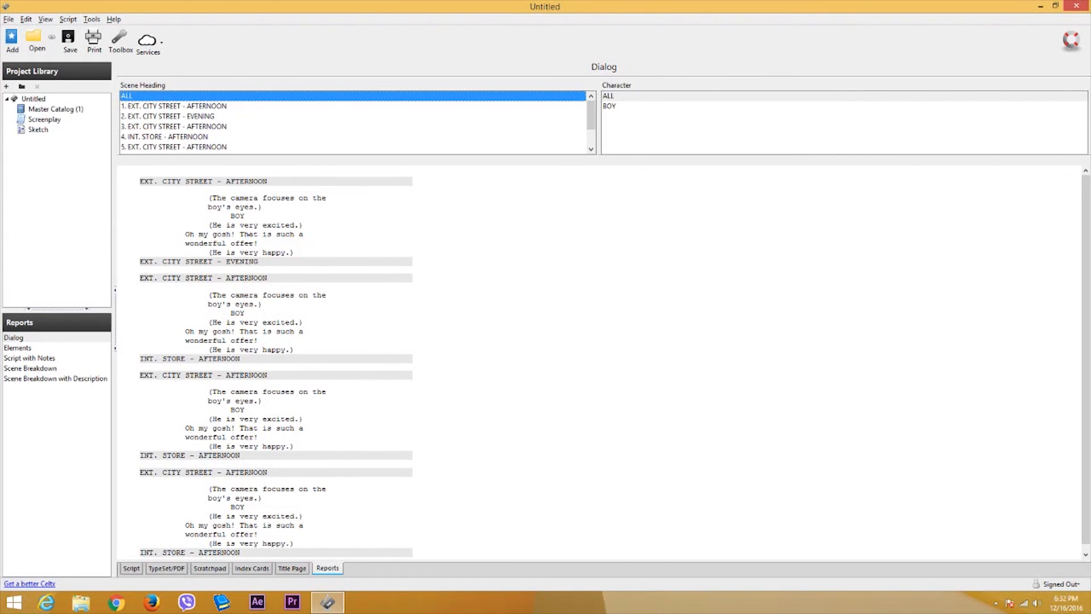
{"action": "left_click", "coordinate": [248, 567]}
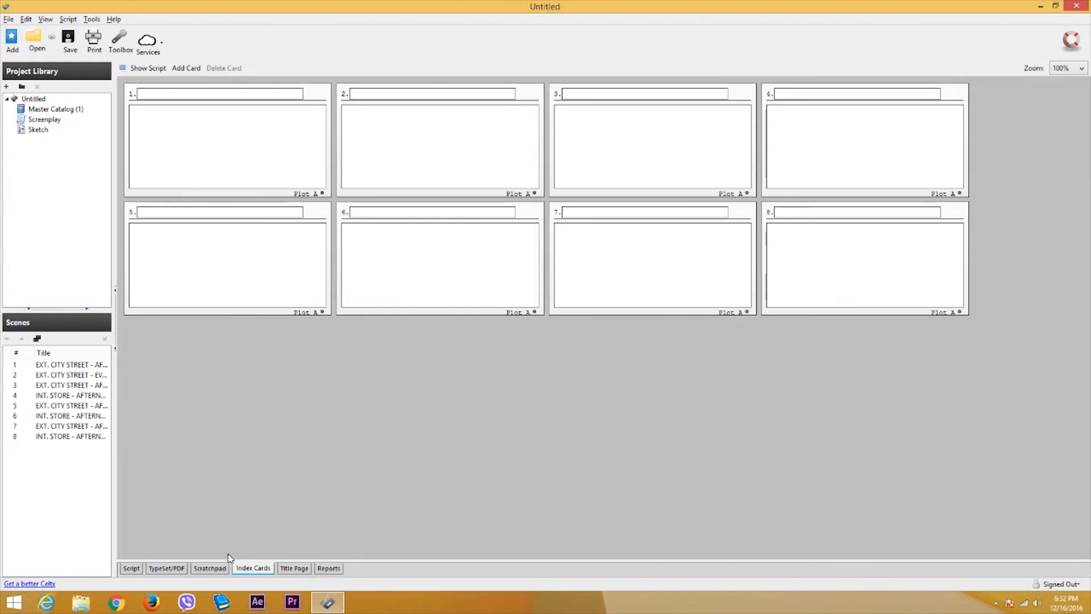
{"action": "left_click", "coordinate": [326, 568]}
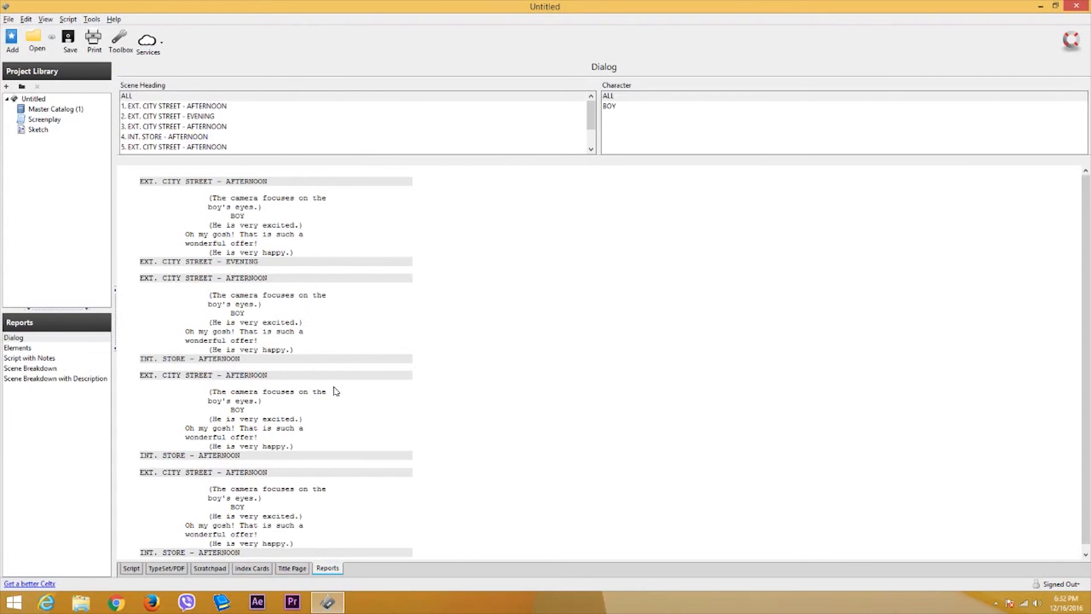
{"action": "left_click", "coordinate": [292, 568]}
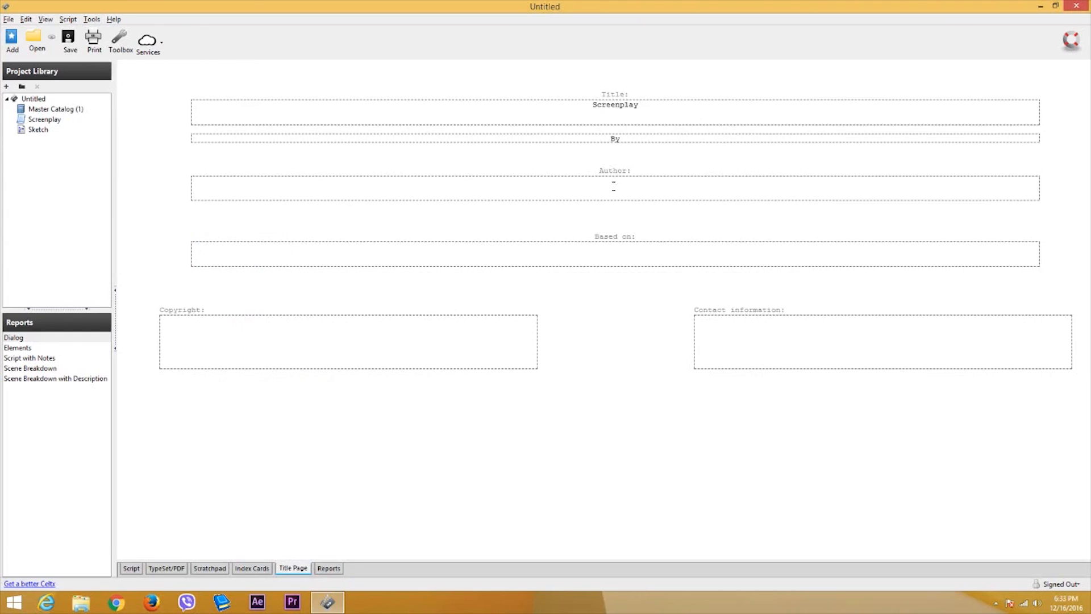
- Enter the author's name, 'Imagination' as Based on, and a contact e-mail, then show the TypeSet/PDF preview
{"action": "left_click", "coordinate": [715, 260]}
{"action": "type", "text": "Imagintion"}
{"action": "key", "text": "BackSpace"}
{"action": "key", "text": "BackSpace"}
{"action": "key", "text": "BackSpace"}
{"action": "key", "text": "BackSpace"}
{"action": "type", "text": "ation"}
{"action": "left_click", "coordinate": [766, 331]}
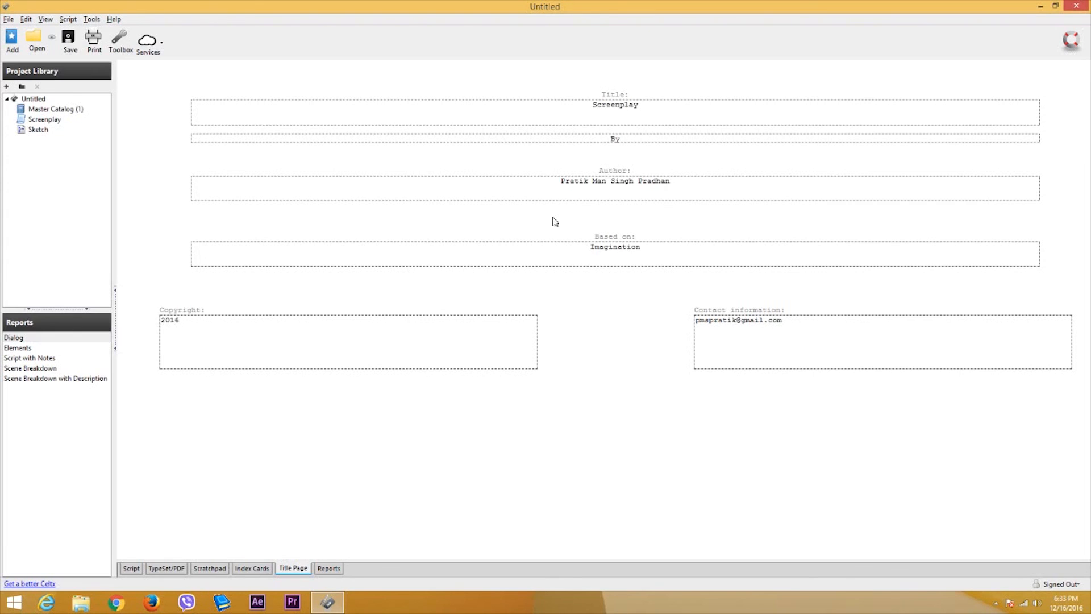
{"action": "left_click", "coordinate": [169, 568]}
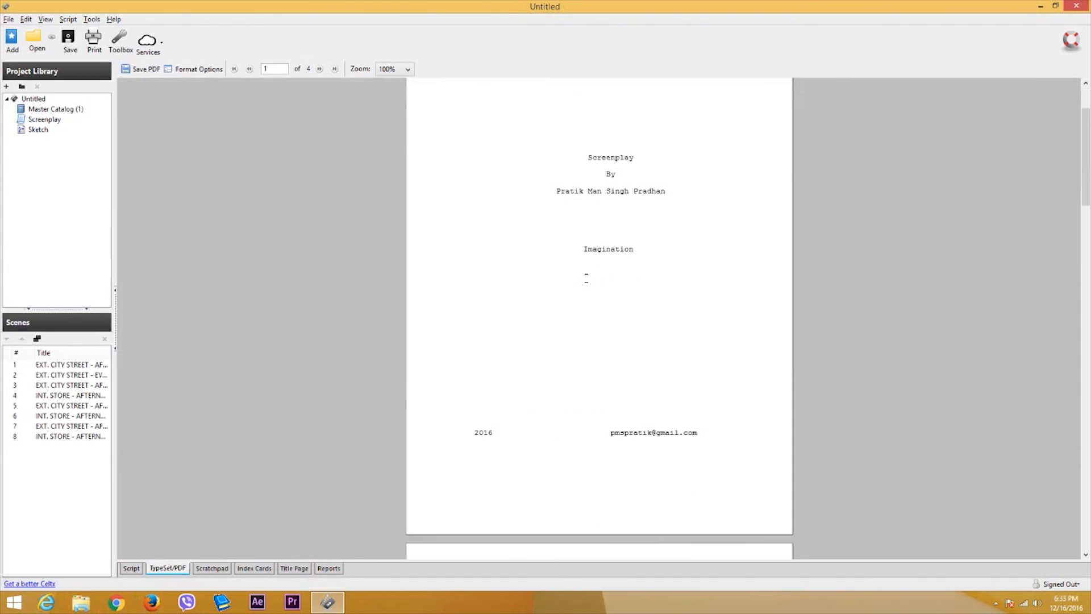
- Scroll through the typeset title page preview to check the filled-in details
{"action": "scroll", "coordinate": [586, 278], "scroll_direction": "up", "scroll_amount": 3}
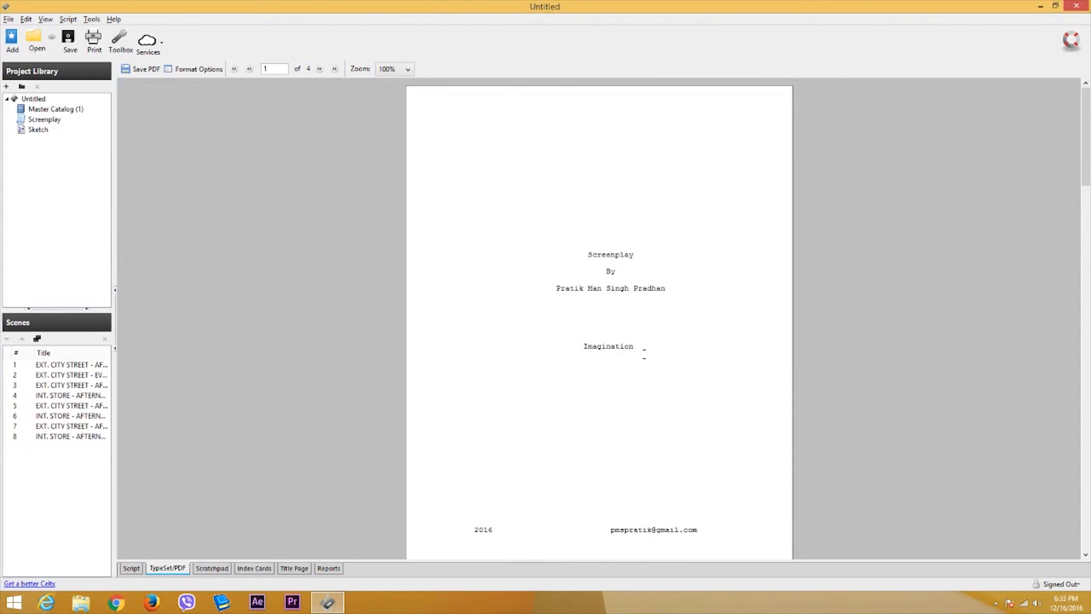
{"action": "scroll", "coordinate": [596, 292], "scroll_direction": "down", "scroll_amount": 20}
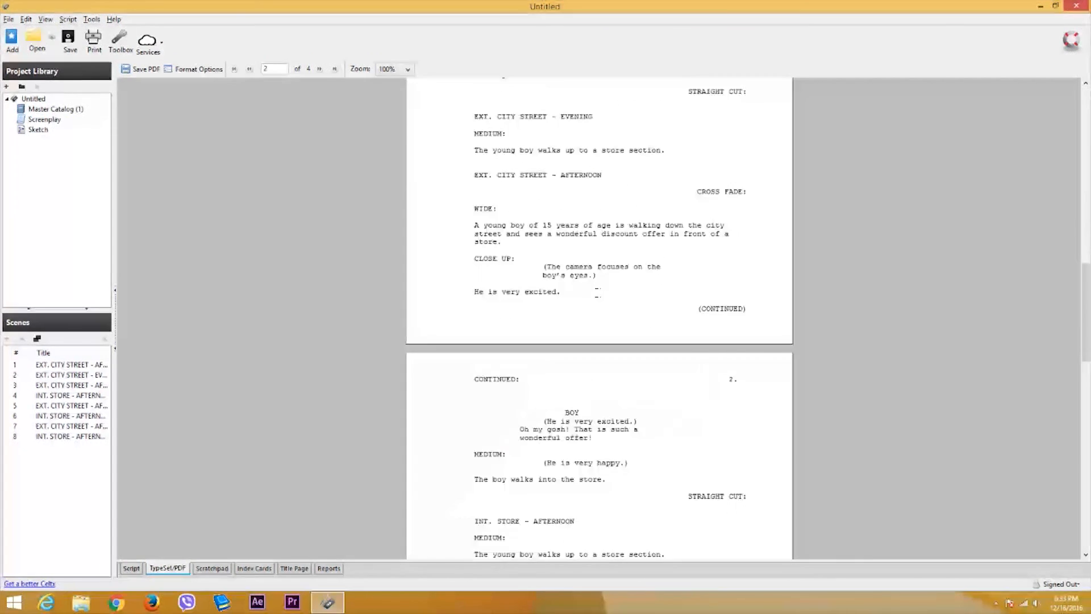
{"action": "scroll", "coordinate": [589, 304], "scroll_direction": "up", "scroll_amount": 20}
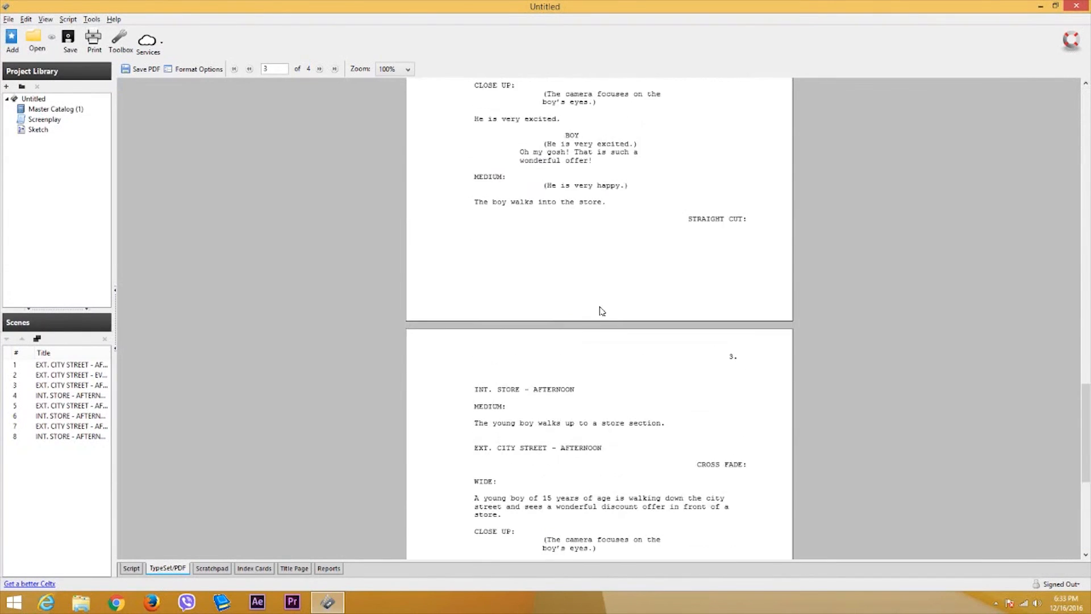
{"action": "scroll", "coordinate": [600, 319], "scroll_direction": "up", "scroll_amount": 6}
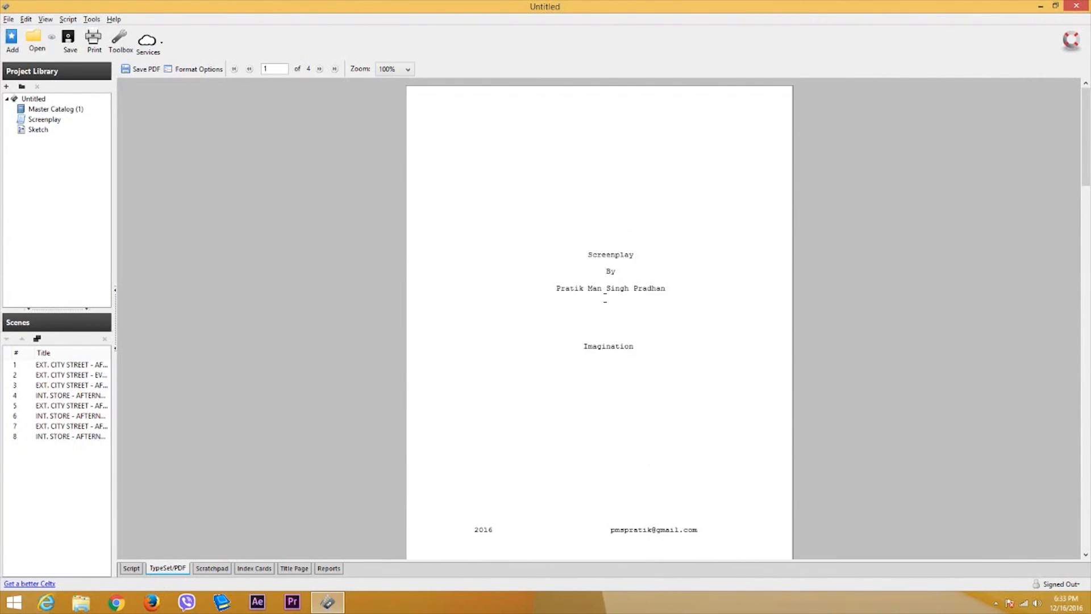
{"action": "scroll", "coordinate": [600, 318], "scroll_direction": "down", "scroll_amount": 20}
{"action": "scroll", "coordinate": [590, 348], "scroll_direction": "up", "scroll_amount": 5}
{"action": "scroll", "coordinate": [589, 348], "scroll_direction": "down", "scroll_amount": 7}
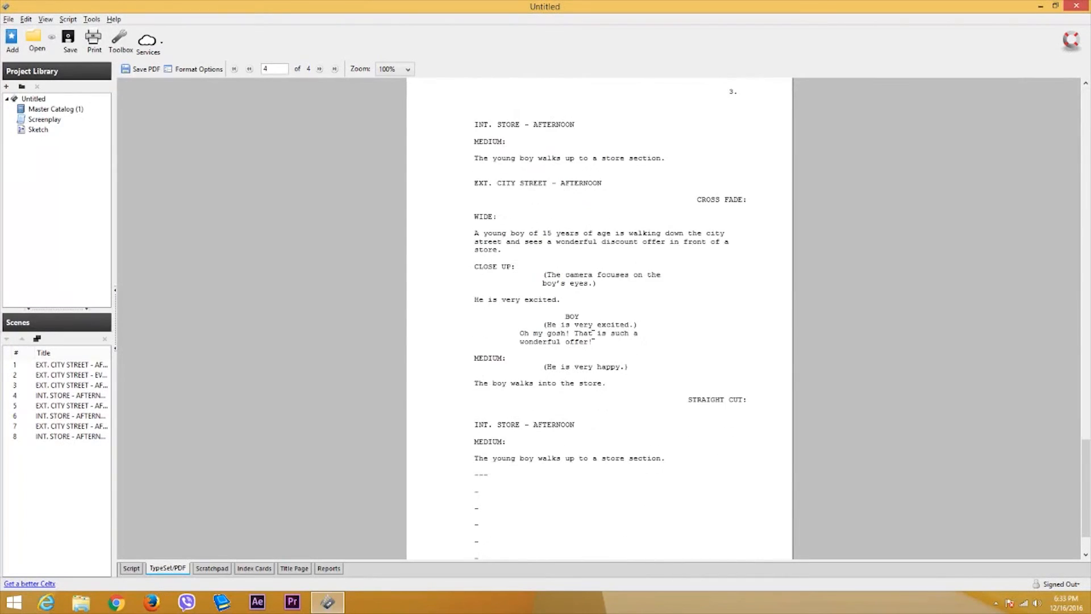
{"action": "scroll", "coordinate": [591, 349], "scroll_direction": "up", "scroll_amount": 6}
{"action": "scroll", "coordinate": [596, 355], "scroll_direction": "down", "scroll_amount": 2}
{"action": "scroll", "coordinate": [596, 355], "scroll_direction": "up", "scroll_amount": 9}
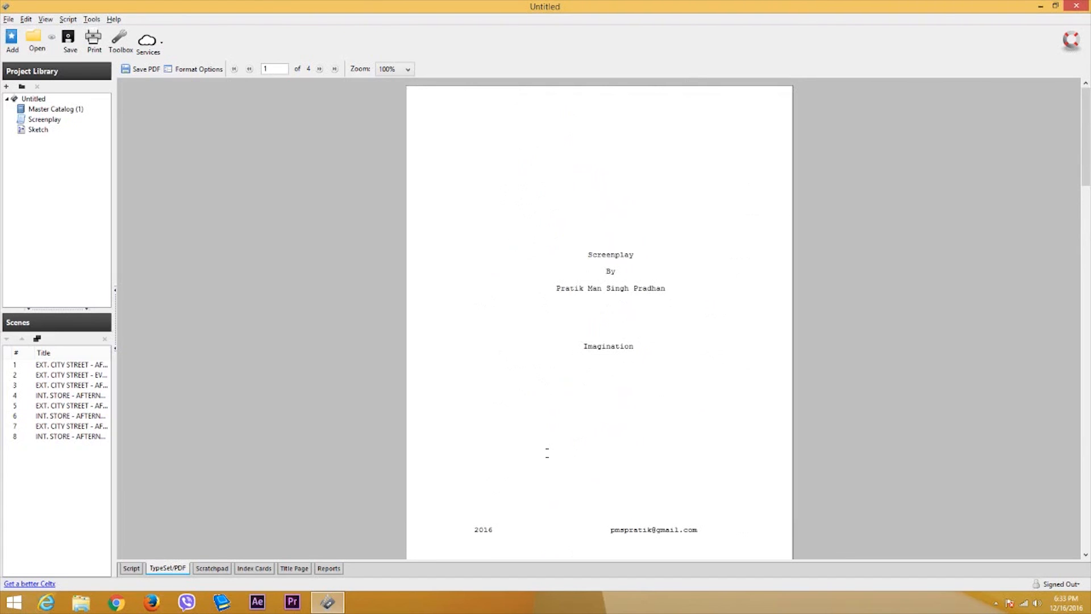
{"action": "scroll", "coordinate": [566, 446], "scroll_direction": "down", "scroll_amount": 5}
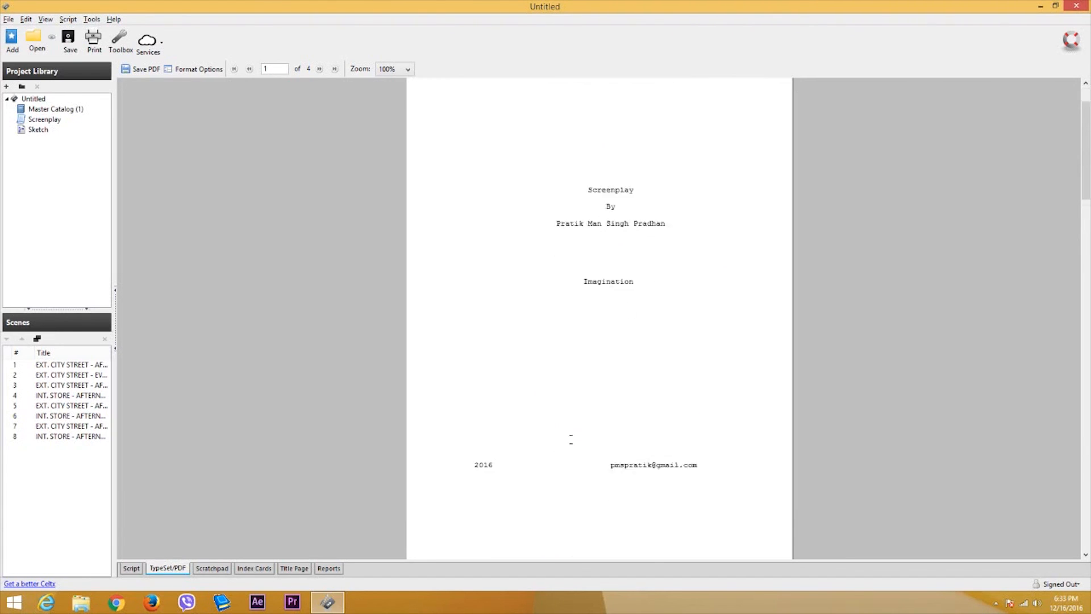
{"action": "scroll", "coordinate": [600, 318], "scroll_direction": "down", "scroll_amount": 3}
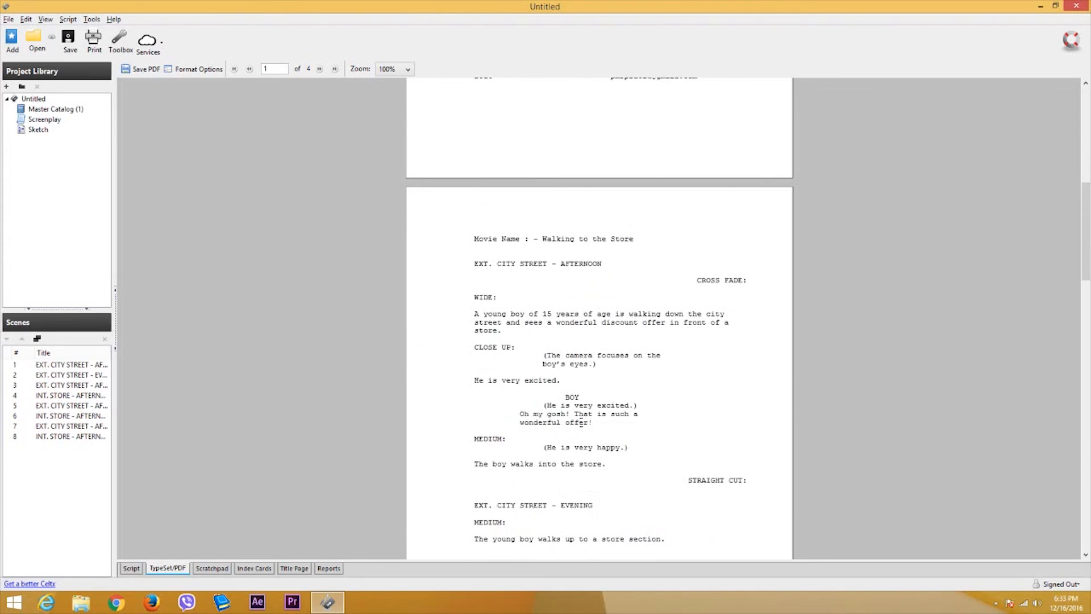
{"action": "scroll", "coordinate": [581, 422], "scroll_direction": "down", "scroll_amount": 3}
{"action": "scroll", "coordinate": [581, 422], "scroll_direction": "down", "scroll_amount": 2}
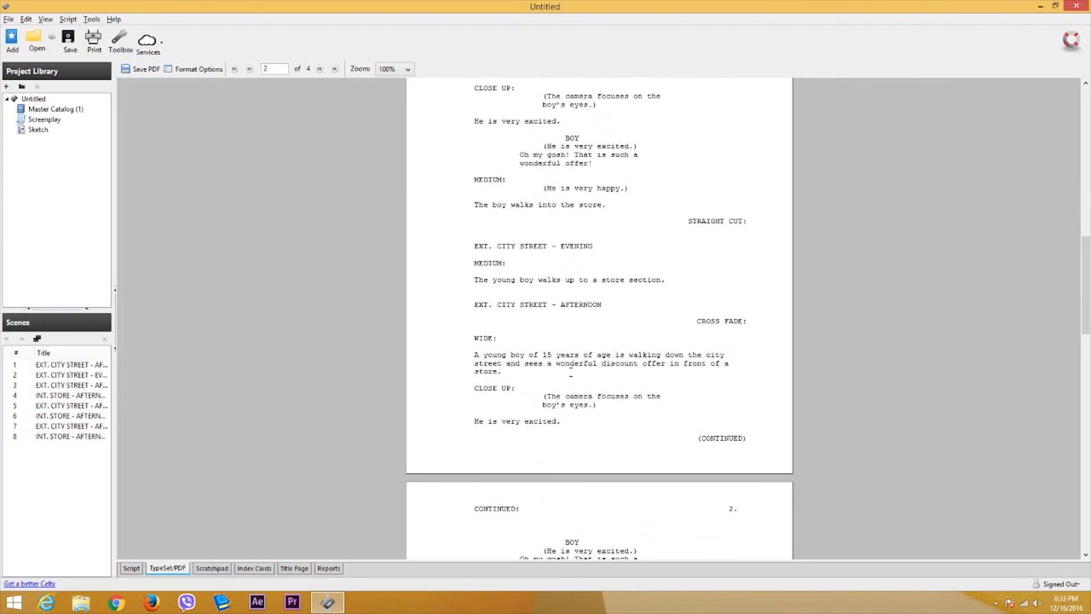
{"action": "scroll", "coordinate": [363, 552], "scroll_direction": "up", "scroll_amount": 15}
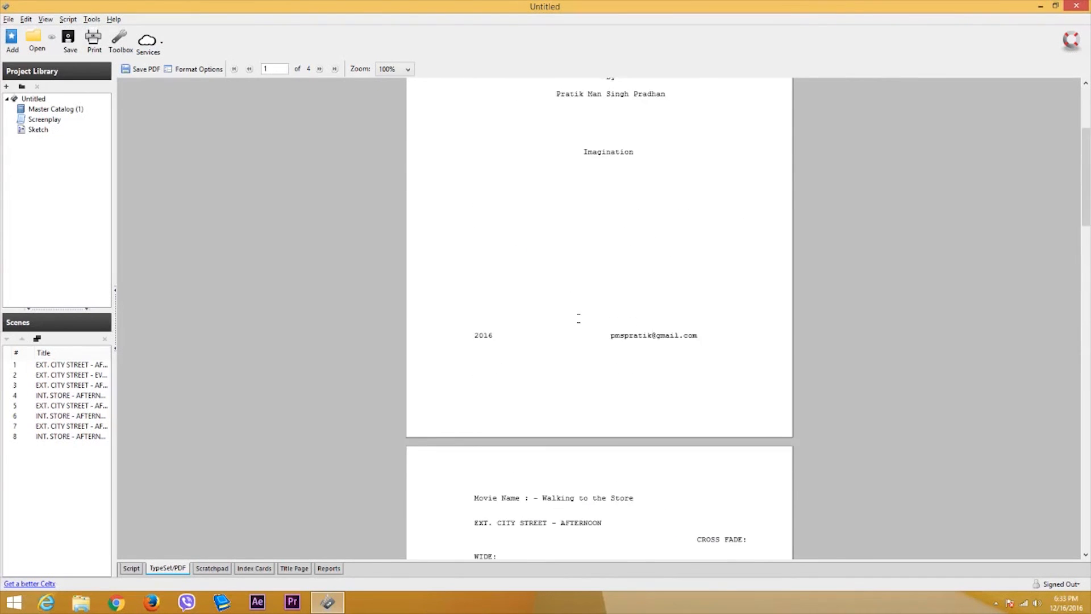
- Return via Reports and Title Page to the script editor with the caret after MEDIUM:
{"action": "left_click", "coordinate": [329, 569]}
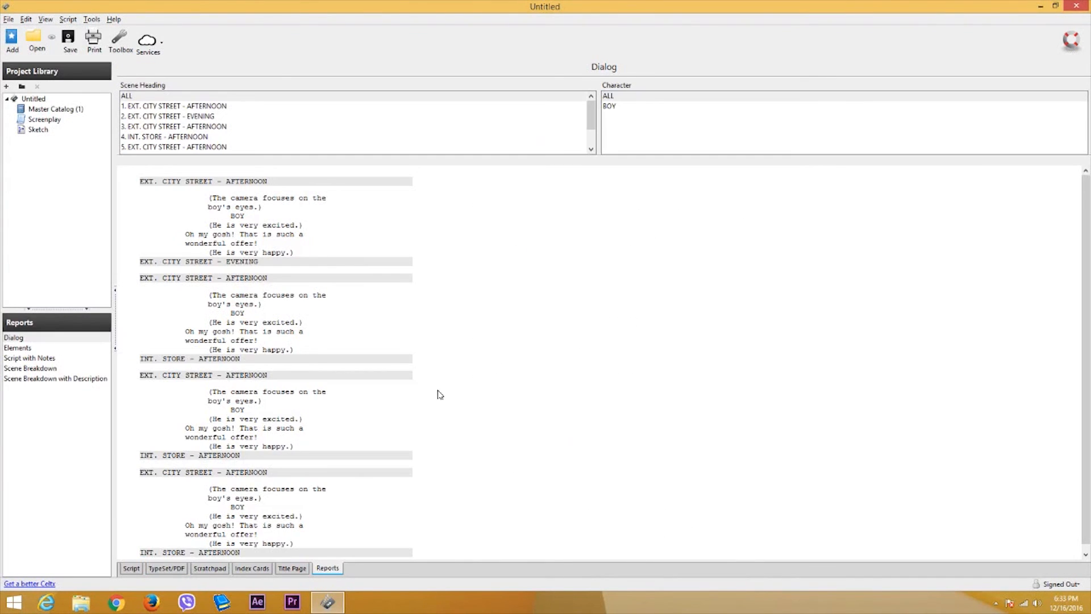
{"action": "left_click", "coordinate": [301, 569]}
{"action": "left_click", "coordinate": [130, 569]}
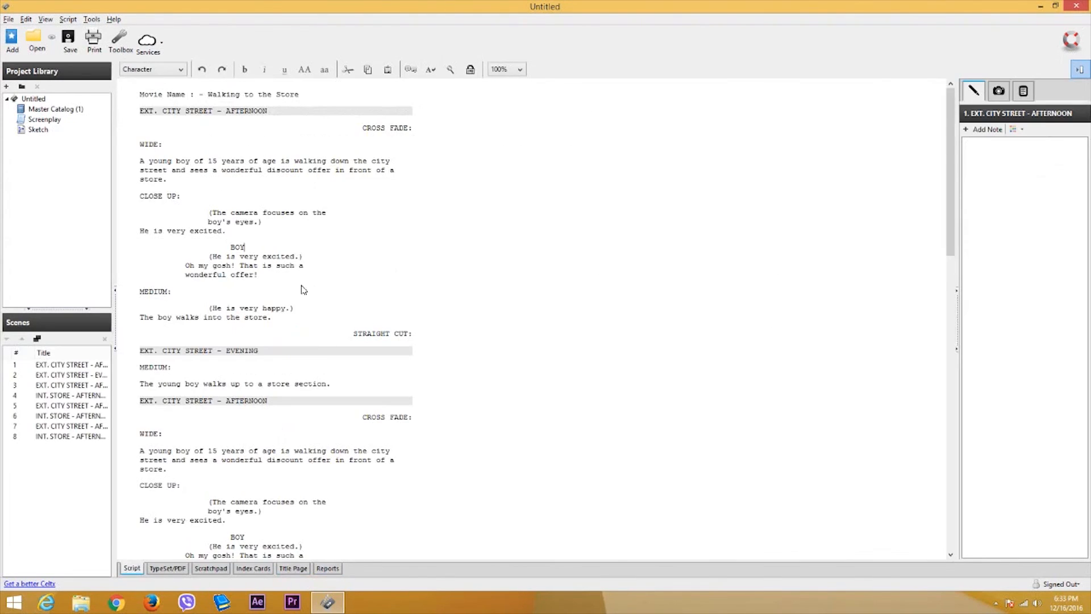
{"action": "left_click", "coordinate": [299, 293]}
{"action": "scroll", "coordinate": [312, 277], "scroll_direction": "down", "scroll_amount": 4}
{"action": "scroll", "coordinate": [326, 264], "scroll_direction": "up", "scroll_amount": 4}
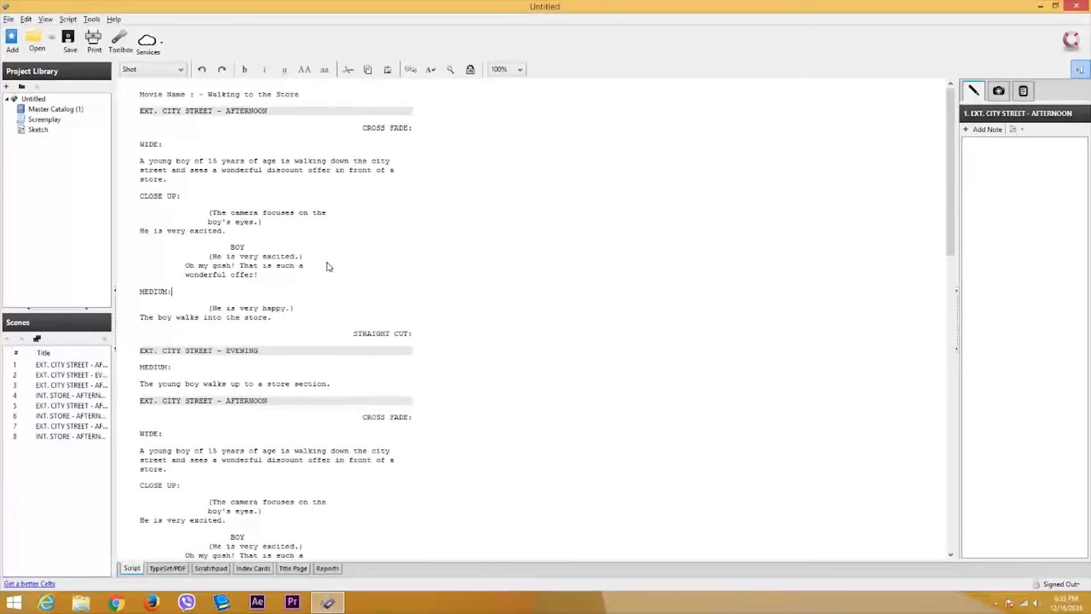